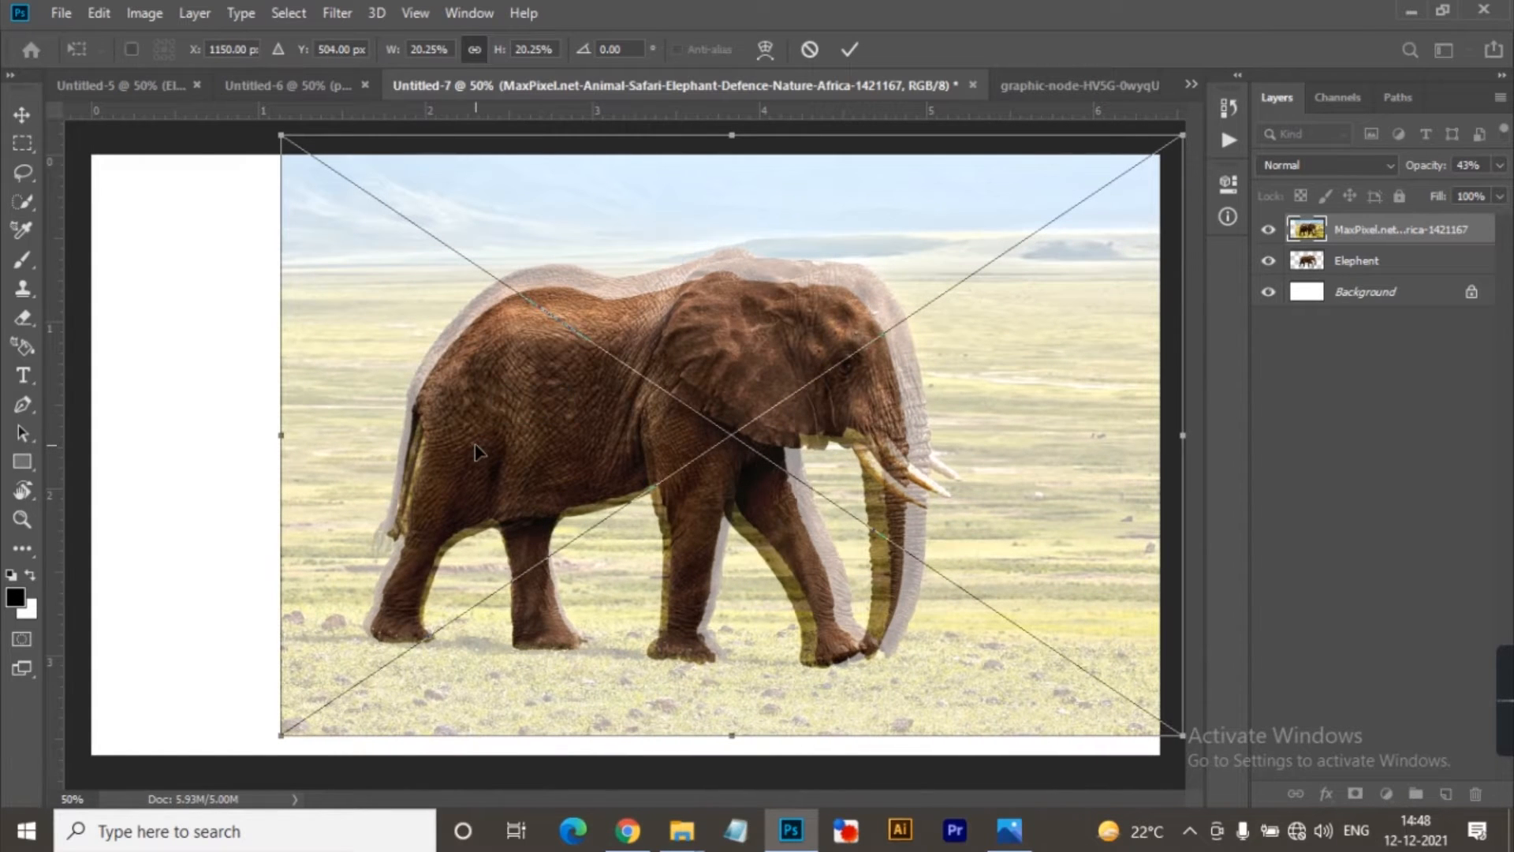
Step: Confirm the transform of the placed safari elephant photo and add a layer mask to its layer
key(Return)
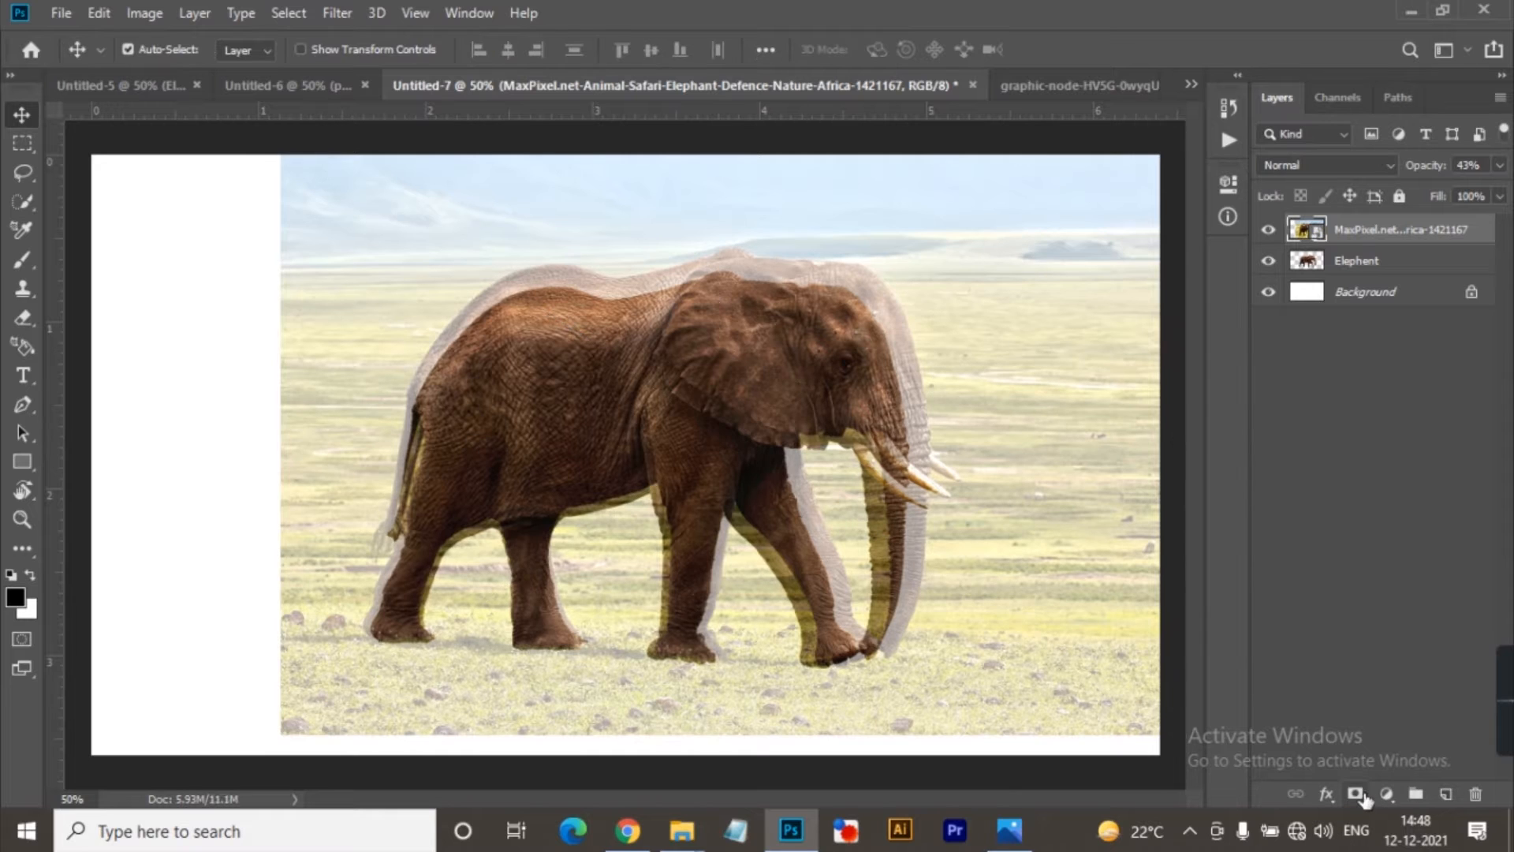
click(1358, 795)
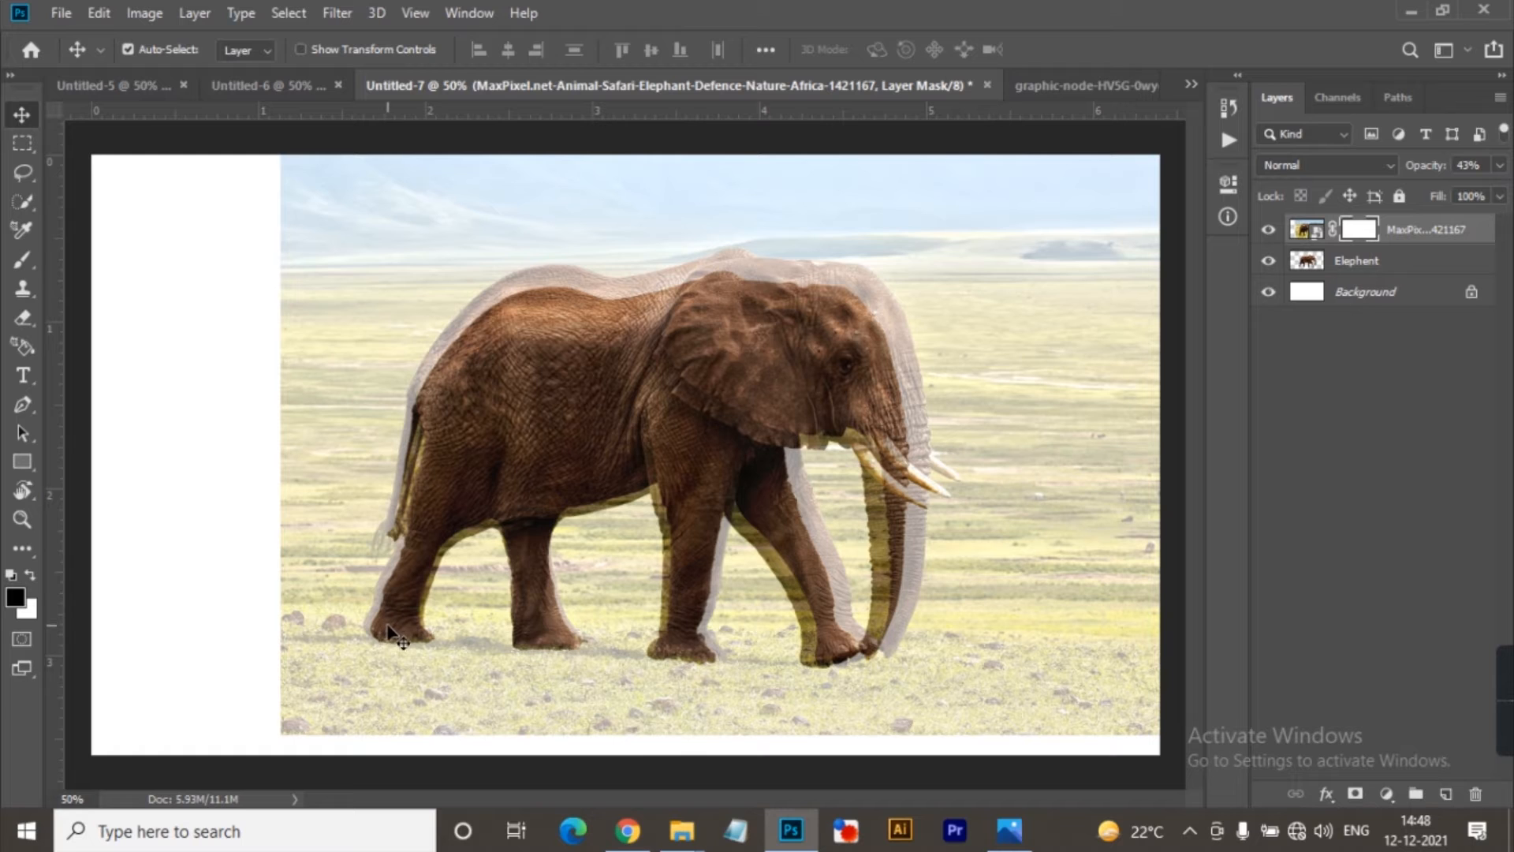
Step: Brush the photo's mask near the hind feet, set the layer's opacity to 100%, and undo the last brush stroke
key(b)
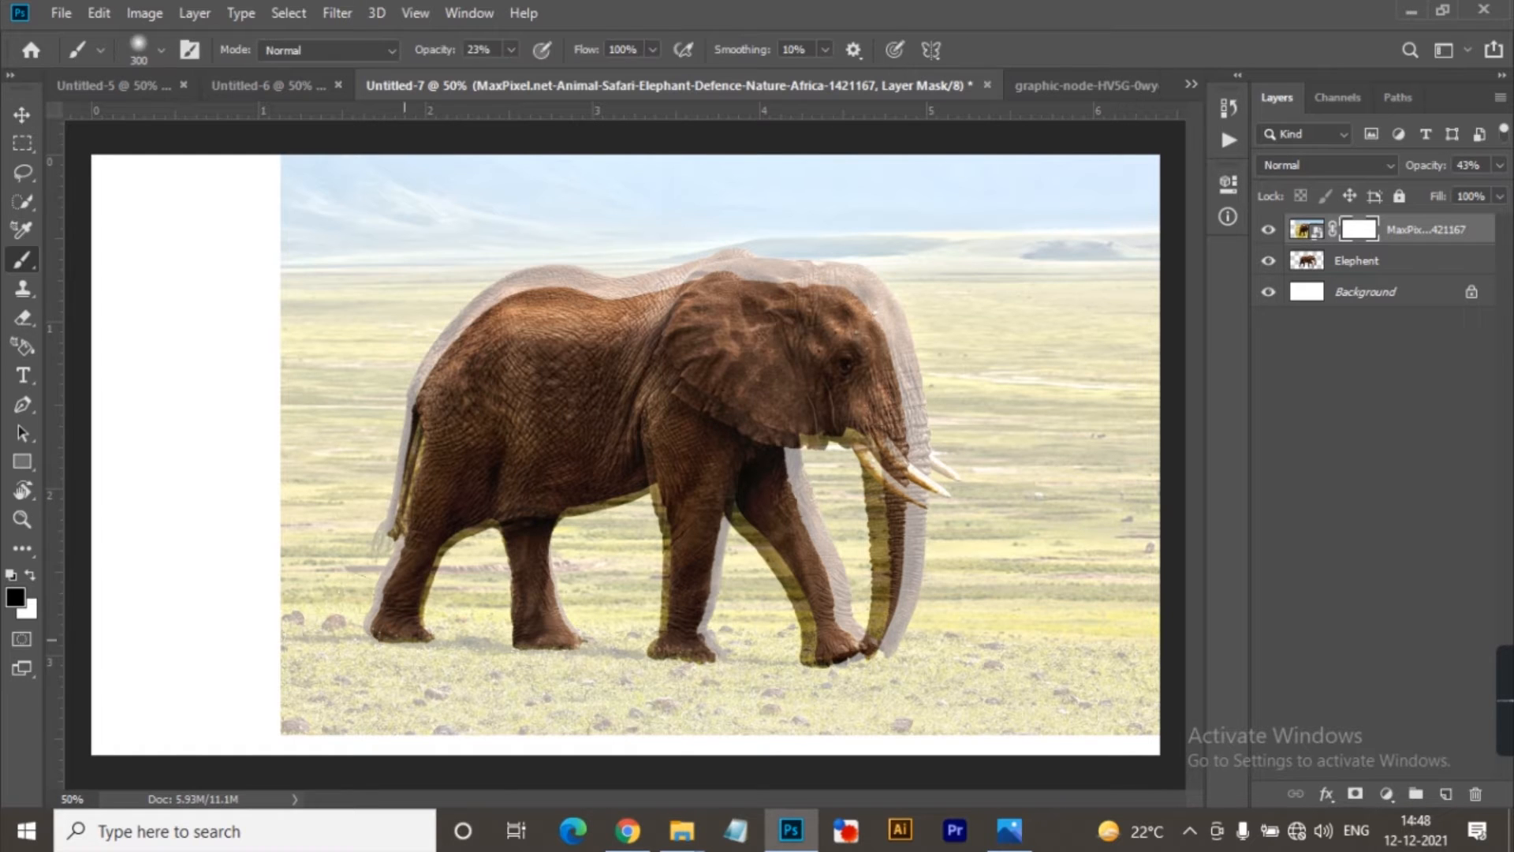
drag(413, 633, 536, 667)
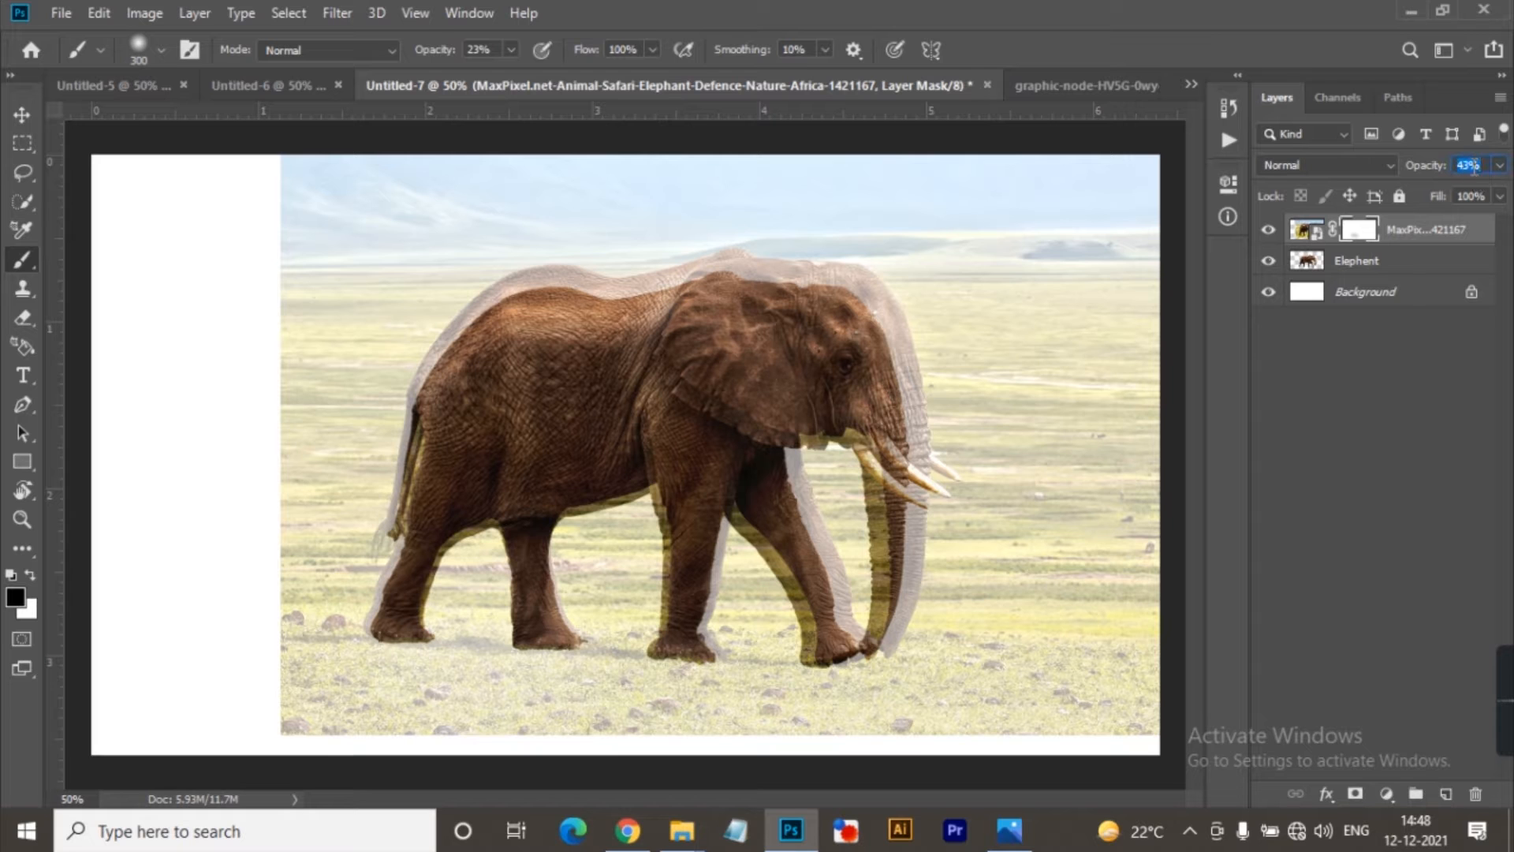
text(100)
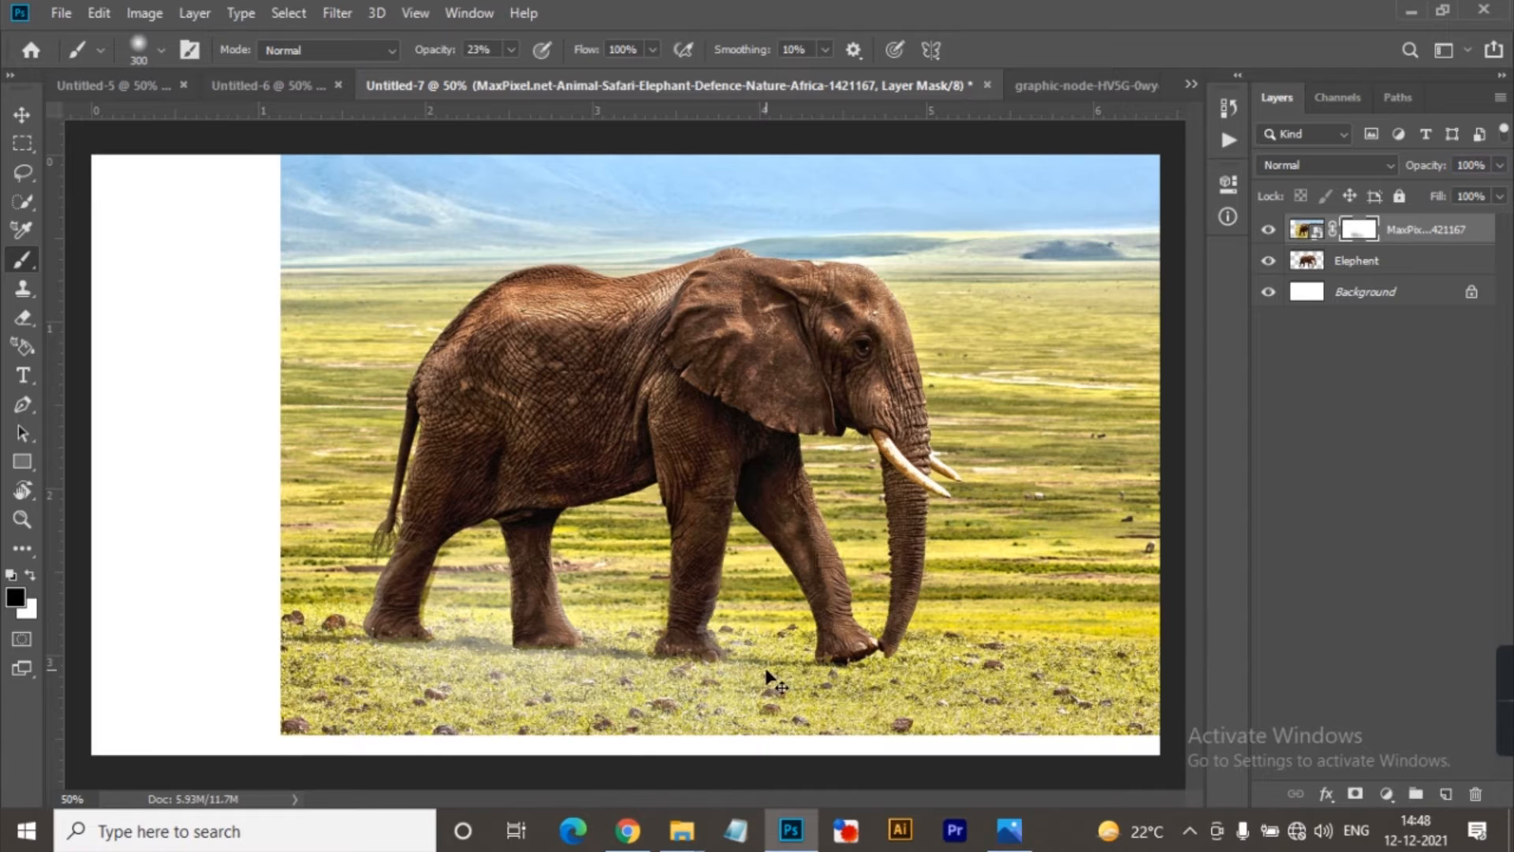
key(Escape)
key(ctrl+z)
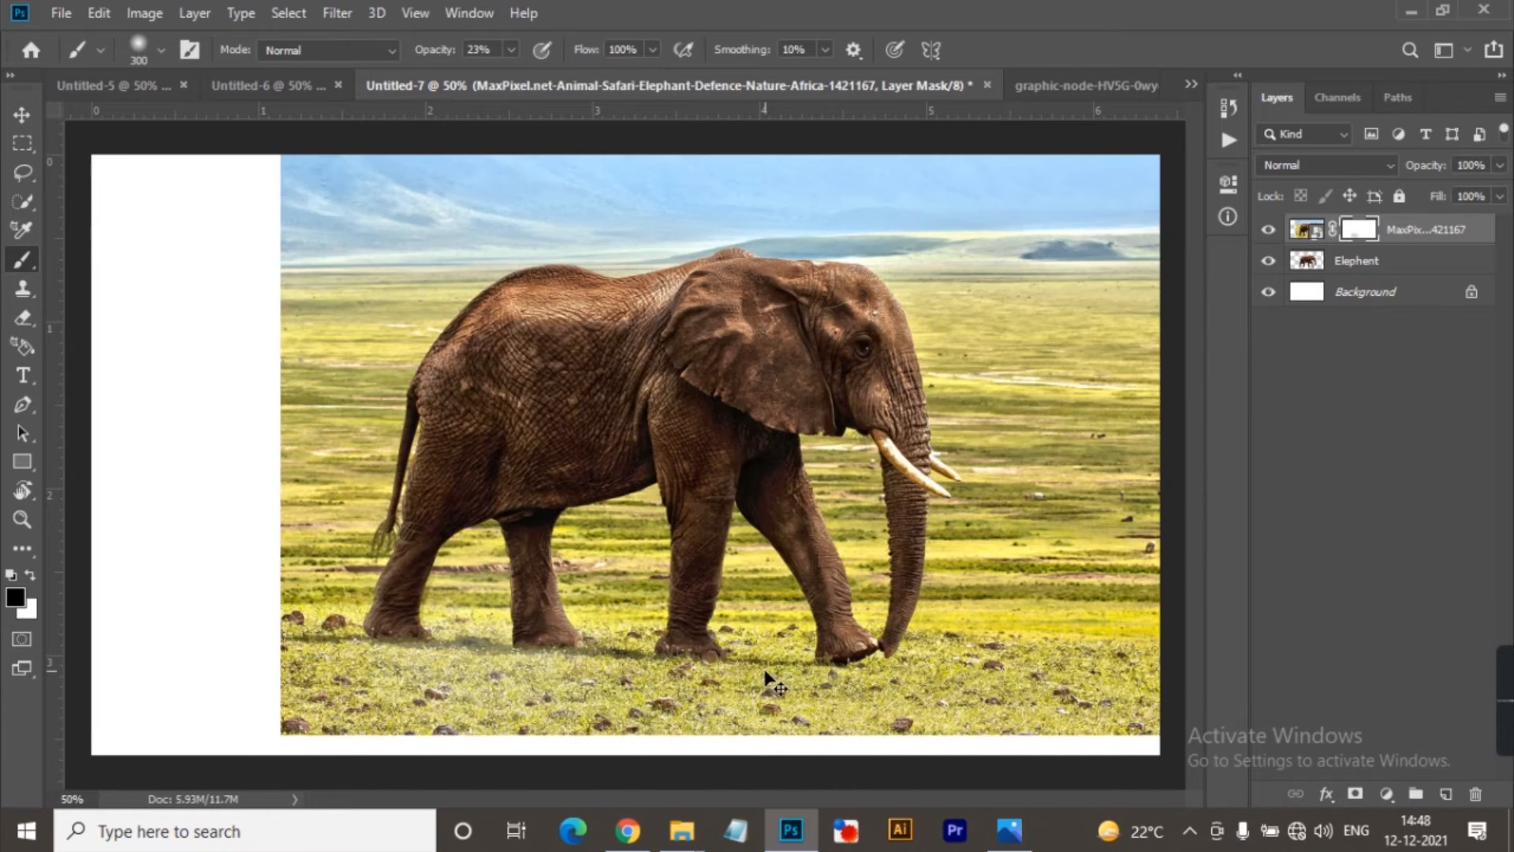
Step: Paint the layer mask black with a soft brush at 100% opacity to hide the safari photo
click(30, 578)
key(ctrl+minus)
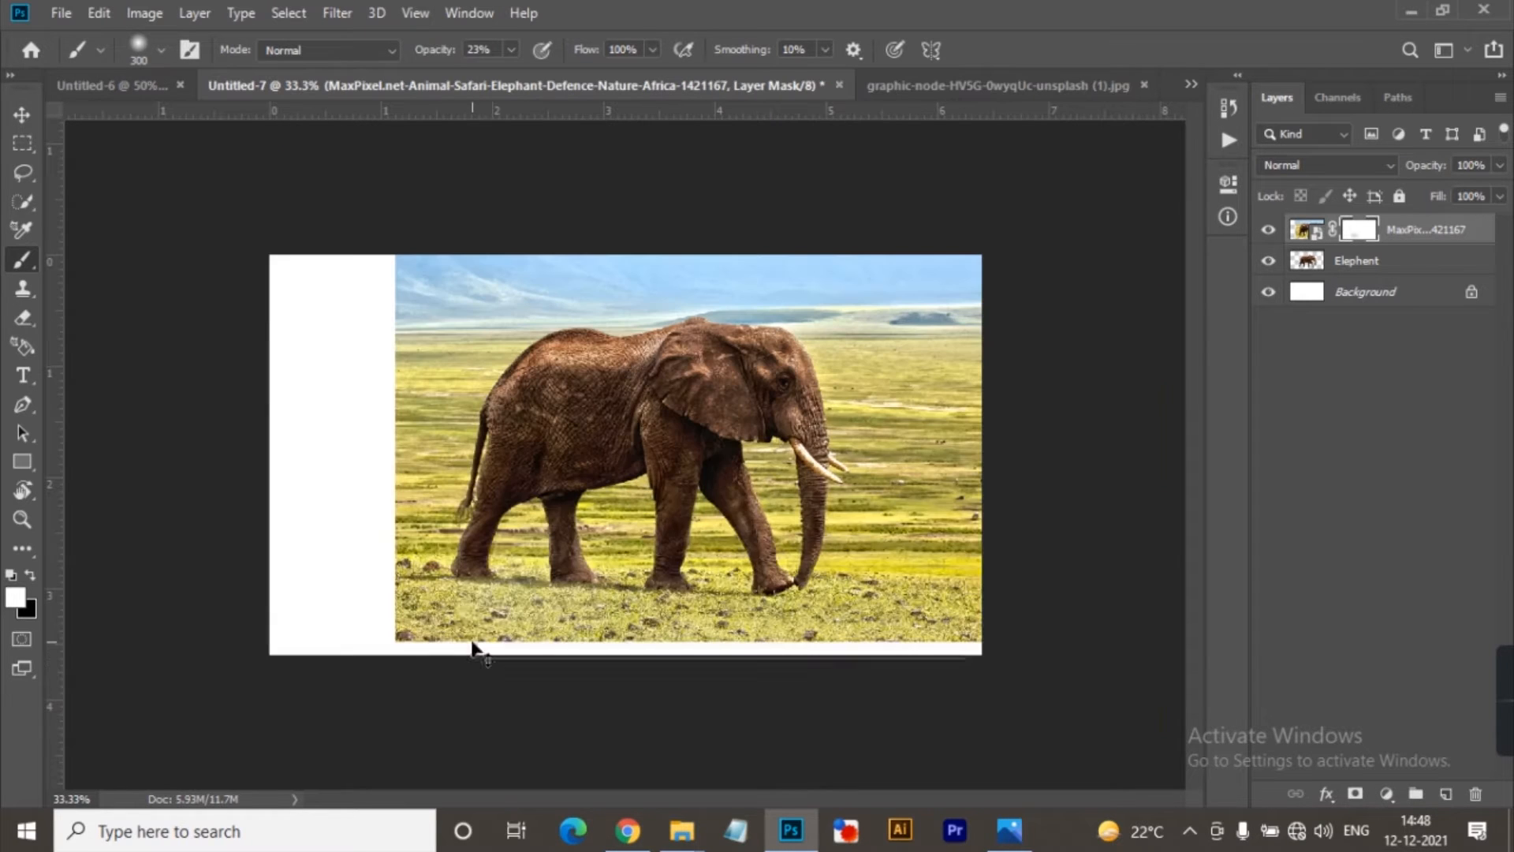
click(24, 319)
click(24, 262)
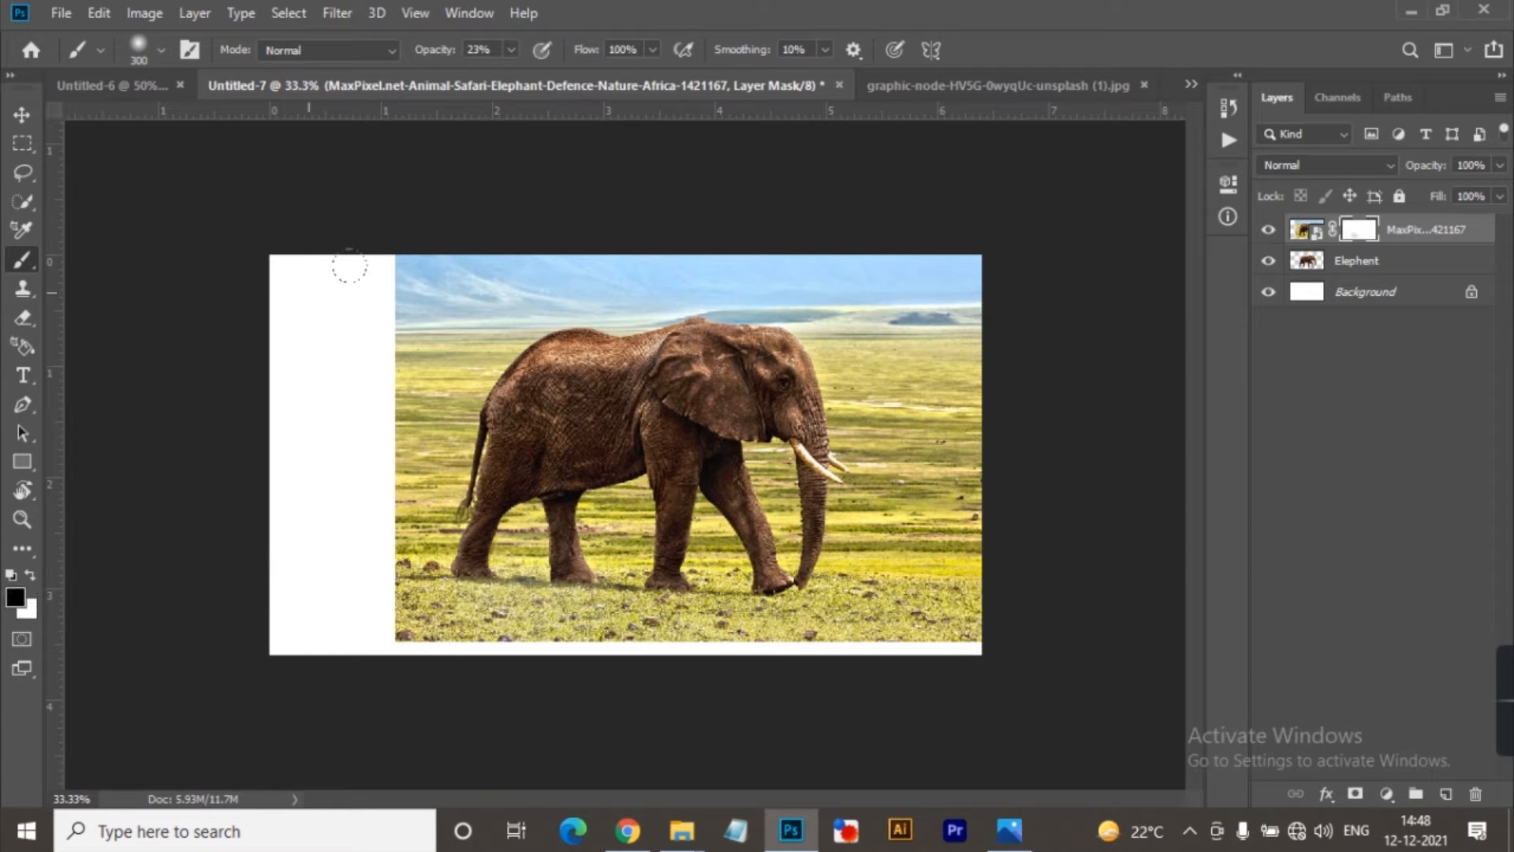
double_click(487, 49)
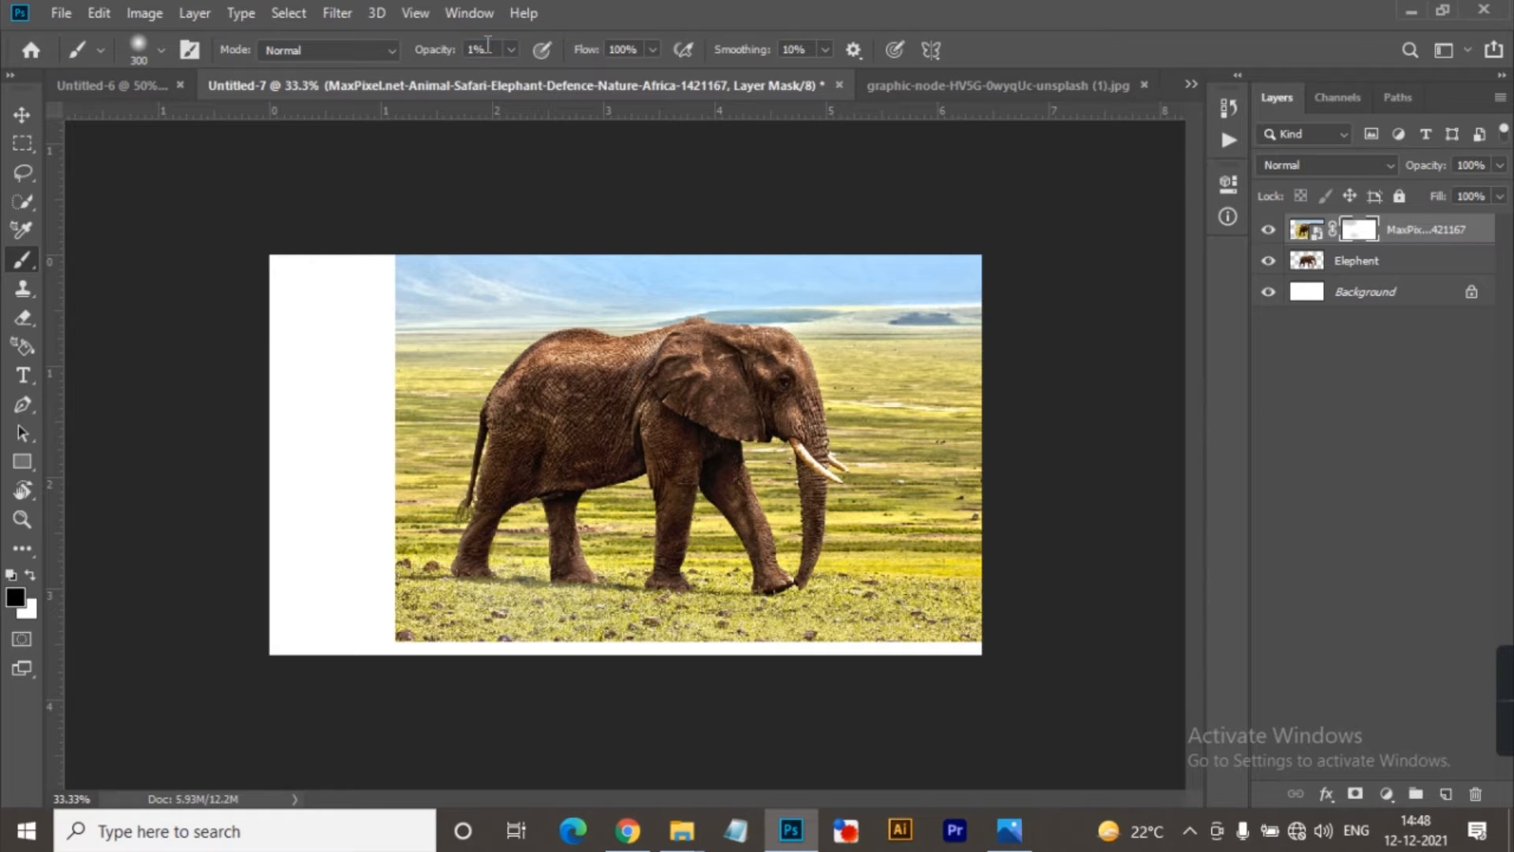
click(511, 49)
drag(510, 75, 663, 89)
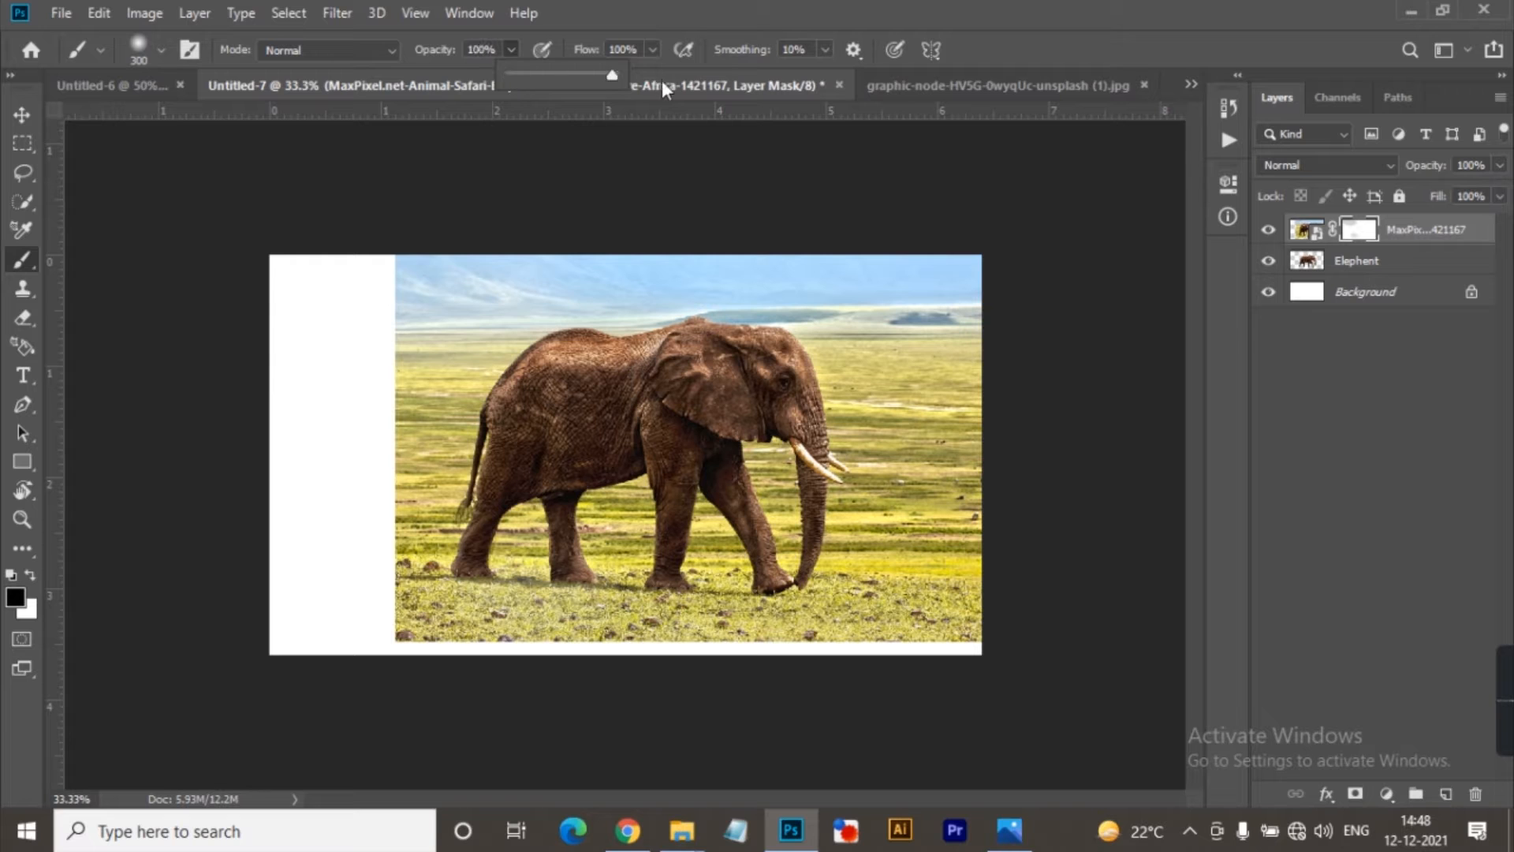
mouse_move(464, 305)
mouse_down()
mouse_move(243, 255)
mouse_move(750, 271)
mouse_move(1025, 318)
mouse_move(669, 336)
mouse_move(372, 404)
mouse_move(479, 369)
mouse_move(580, 516)
mouse_move(464, 506)
mouse_move(415, 401)
mouse_move(591, 500)
mouse_move(854, 542)
mouse_move(823, 468)
mouse_move(779, 461)
mouse_move(650, 291)
mouse_move(603, 316)
mouse_move(696, 193)
mouse_move(1061, 551)
mouse_move(985, 597)
mouse_move(948, 545)
mouse_move(900, 590)
mouse_move(338, 571)
mouse_move(361, 601)
mouse_move(554, 620)
mouse_up()
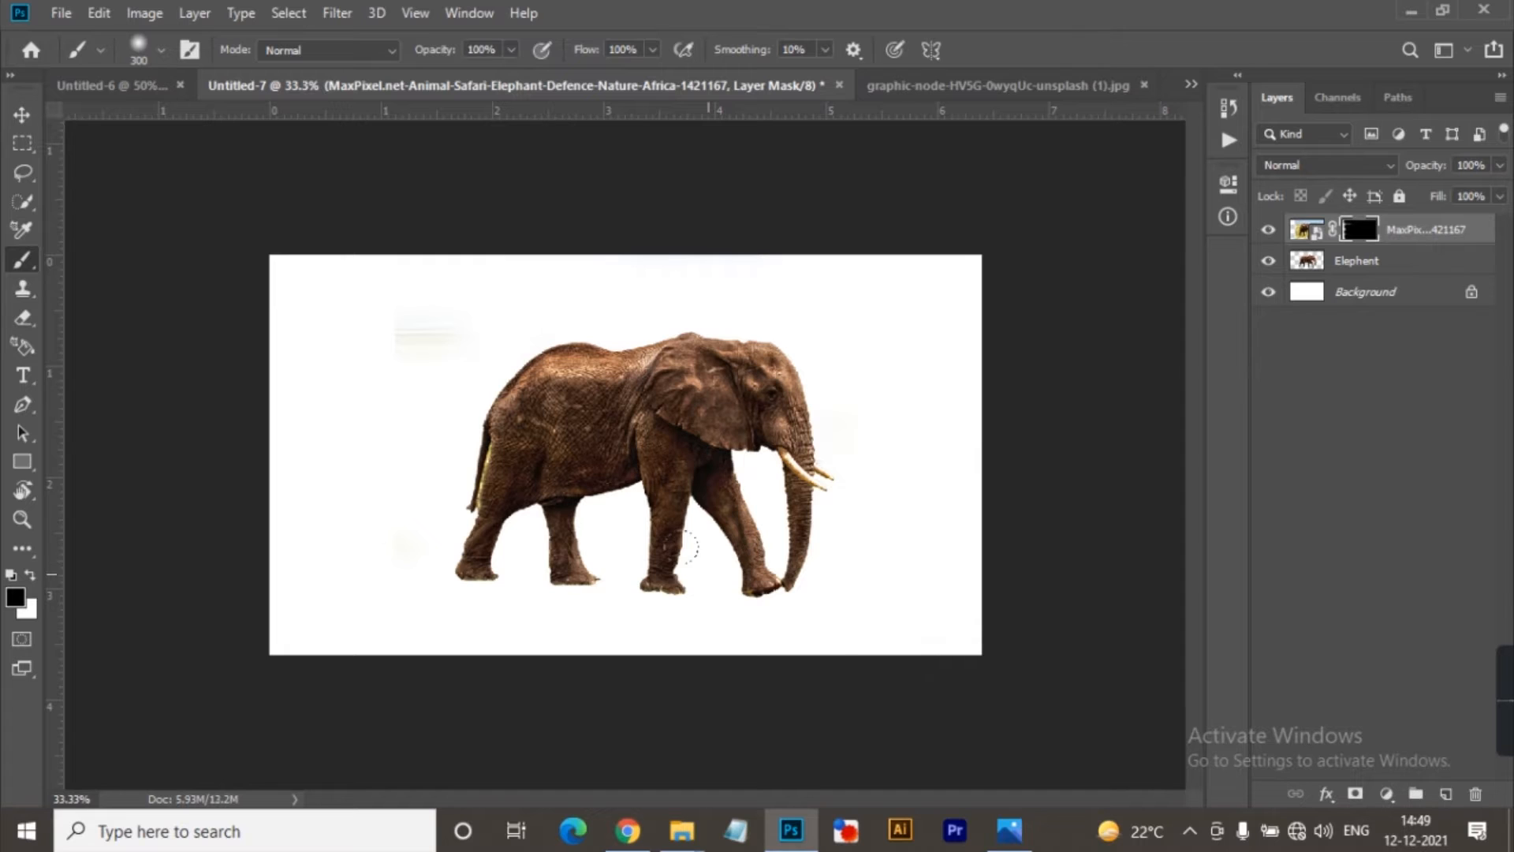
Step: Flatten the soft round 300 px brush tip and paint white on the mask to reveal the grass around the elephant's feet
key(ctrl+plus)
key(ctrl+r)
click(29, 578)
right_click(293, 446)
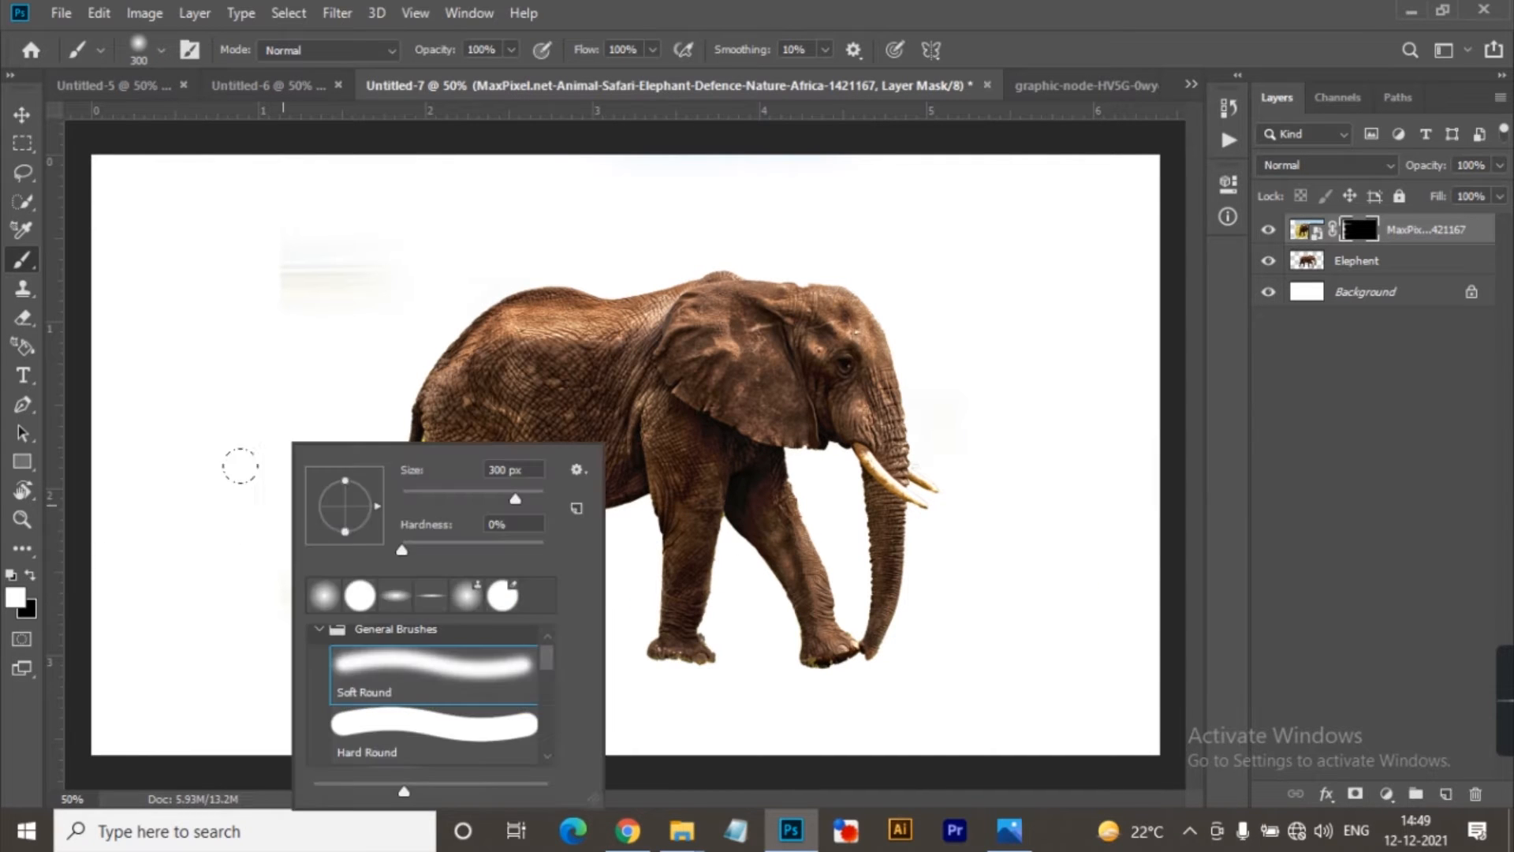
drag(348, 482, 348, 501)
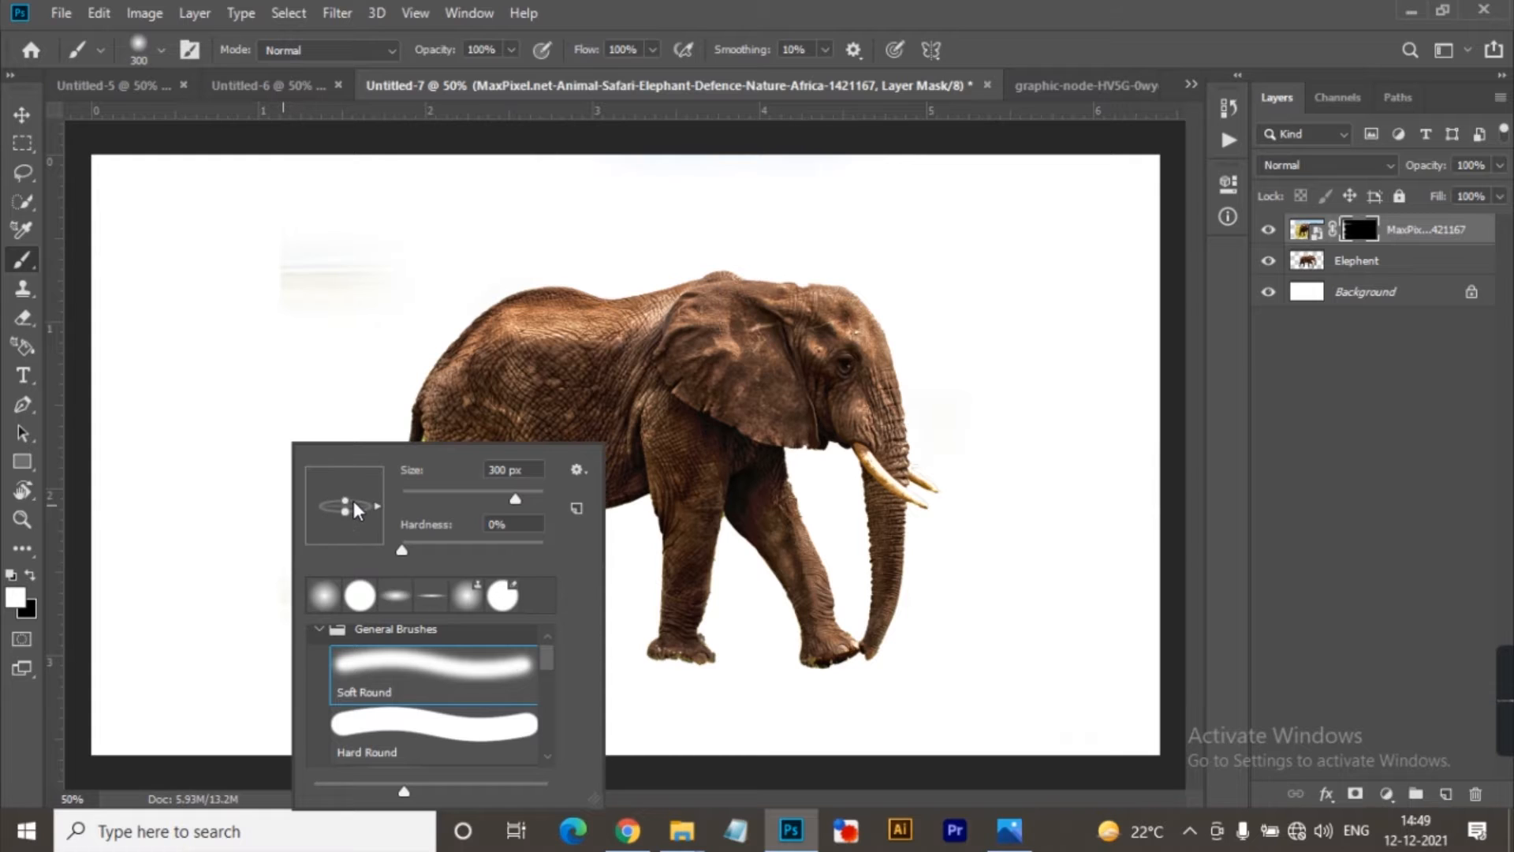
mouse_move(729, 676)
mouse_down()
mouse_move(787, 672)
mouse_move(379, 659)
mouse_move(339, 631)
mouse_move(445, 663)
mouse_move(516, 650)
mouse_move(505, 619)
mouse_move(420, 636)
mouse_up()
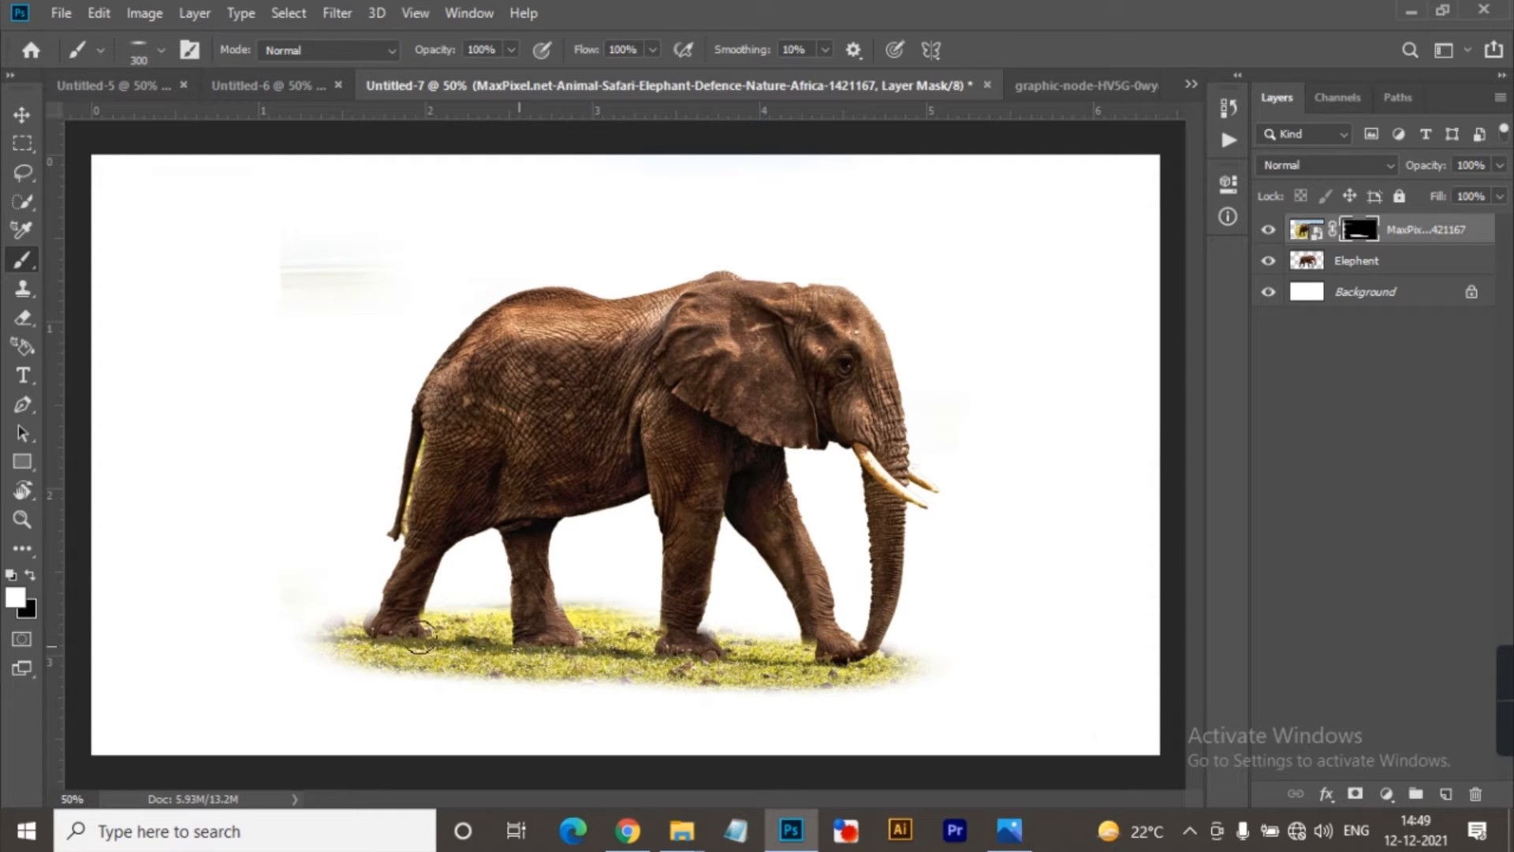
Step: On the Elephant layer, start a Pen path along the inner edge of the tail from its tip up to its base
click(17, 118)
key(ctrl+plus)
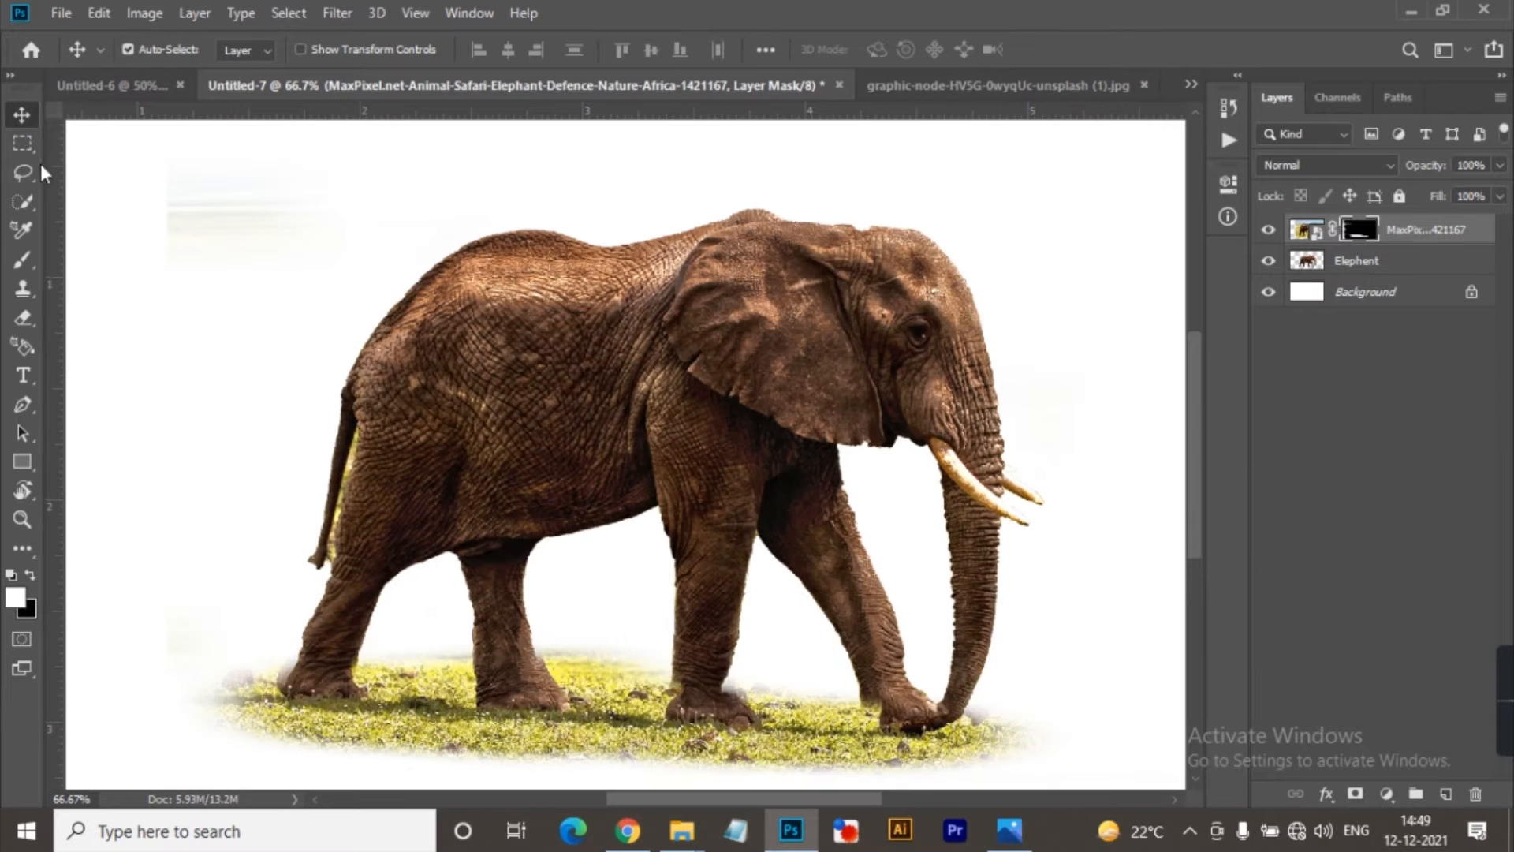
key(w)
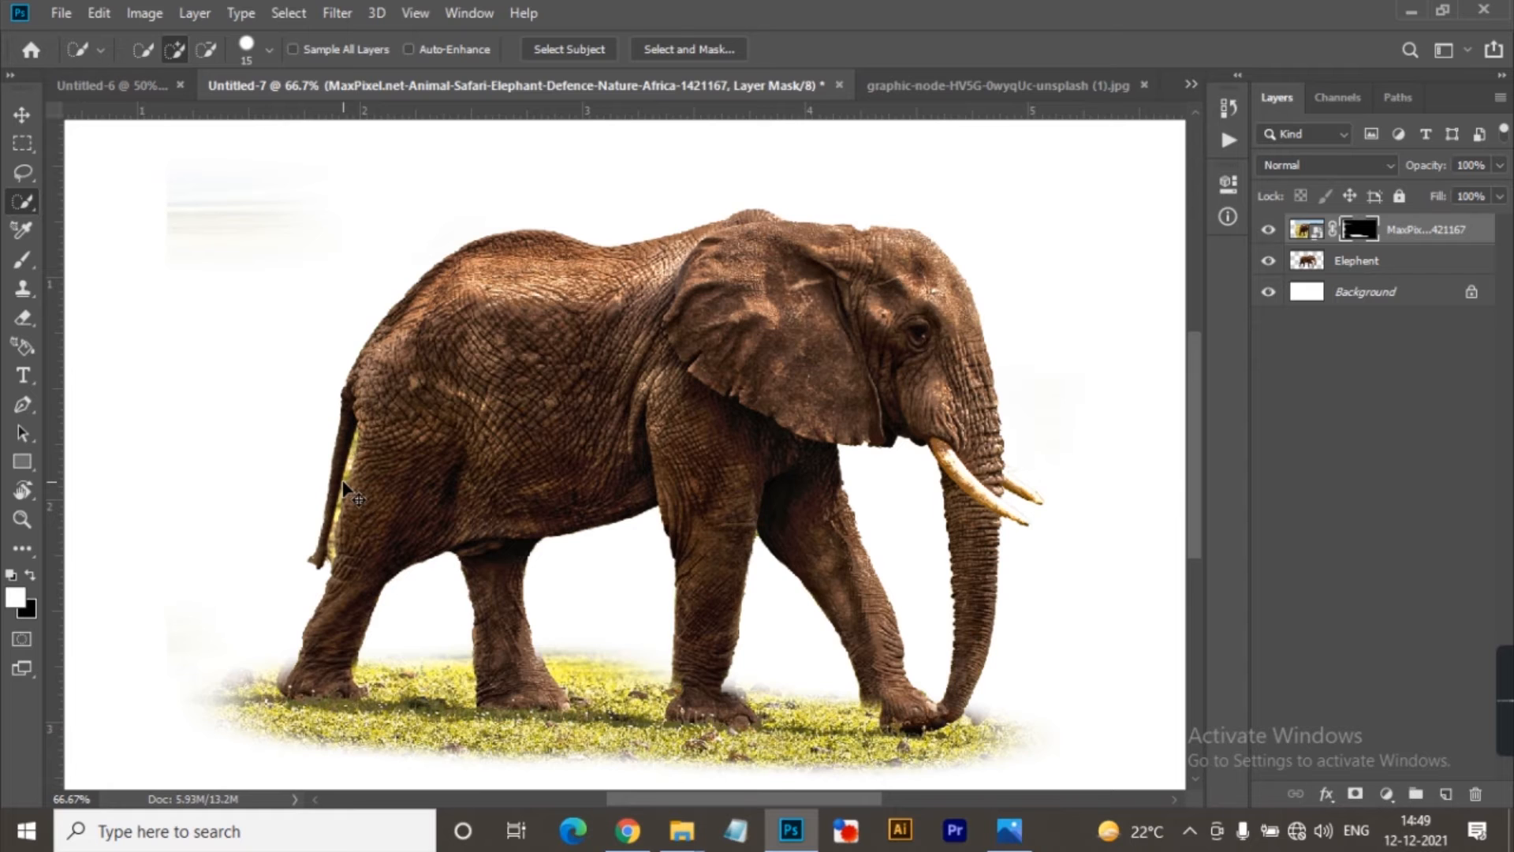
key(ctrl+plus)
key(ctrl+plus)
drag(340, 481, 905, 517)
mouse_move(395, 595)
mouse_down()
mouse_move(618, 528)
mouse_move(620, 495)
mouse_up()
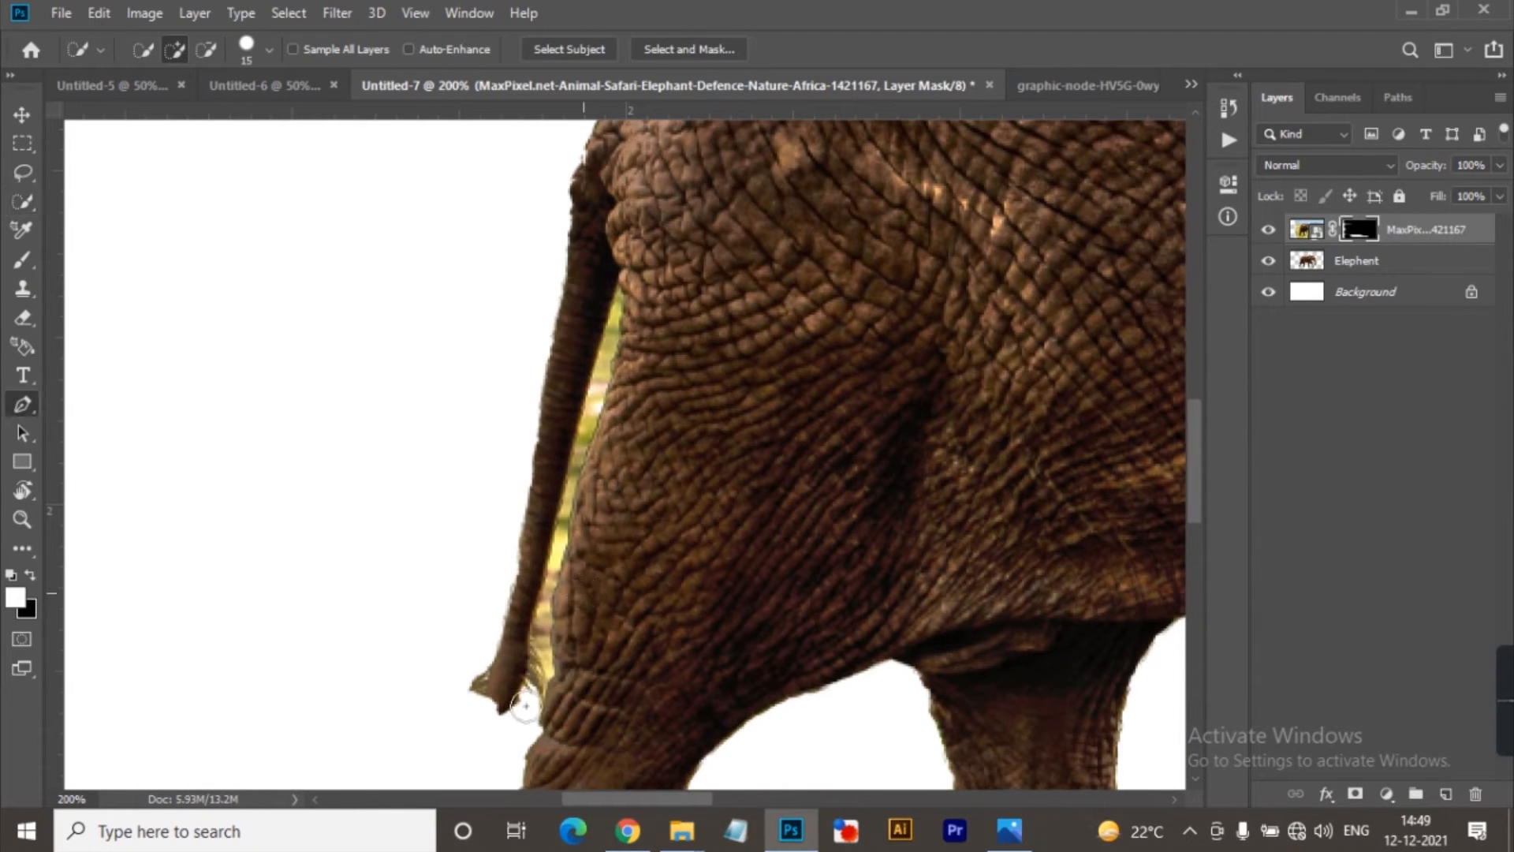
key(p)
click(1360, 268)
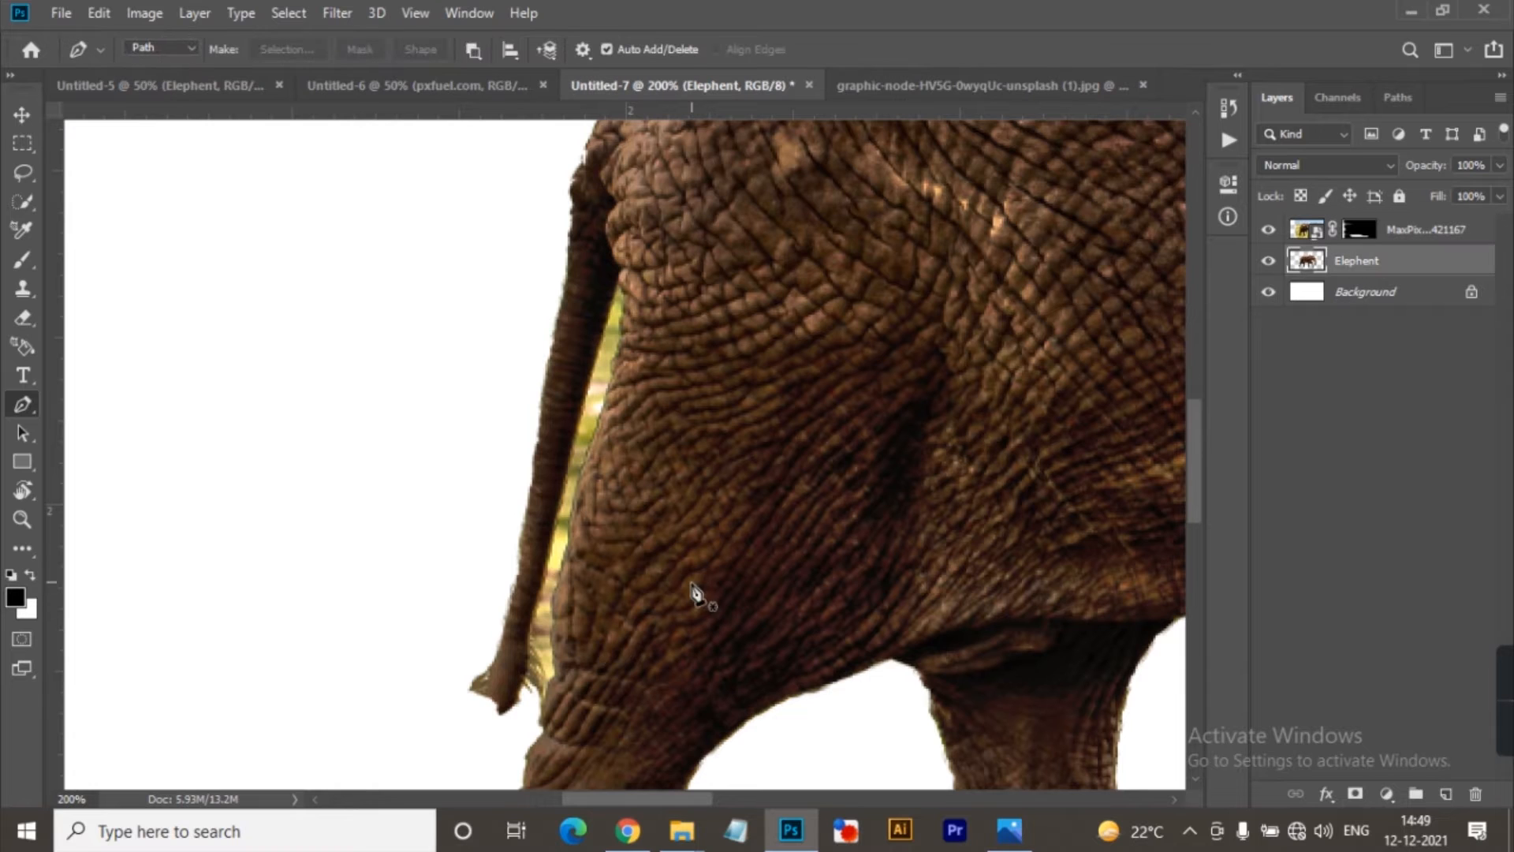
click(522, 685)
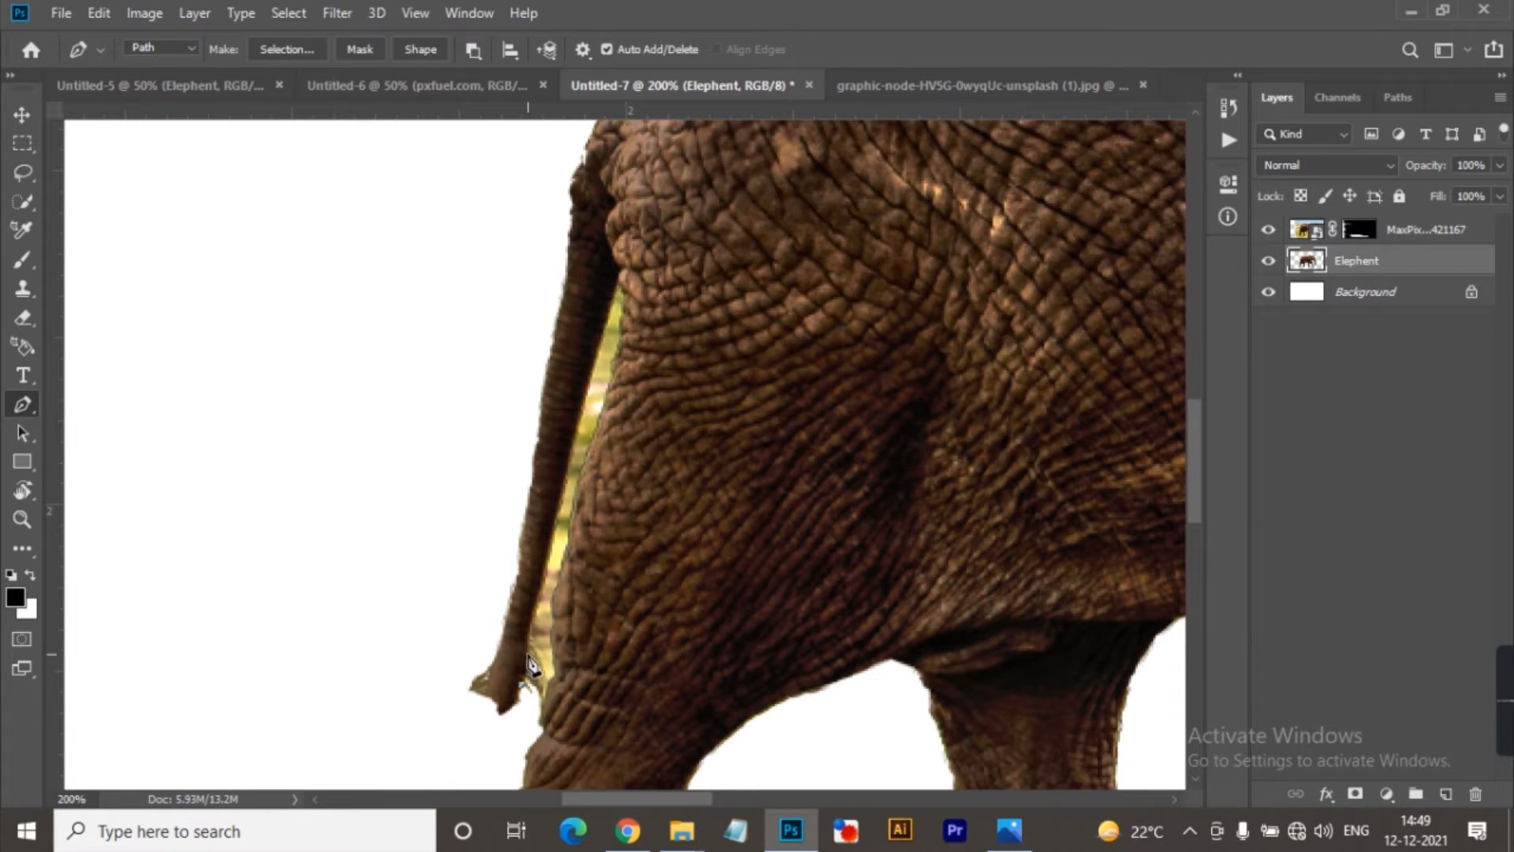
drag(537, 602, 546, 583)
click(549, 561)
scroll(583, 483, up, 2)
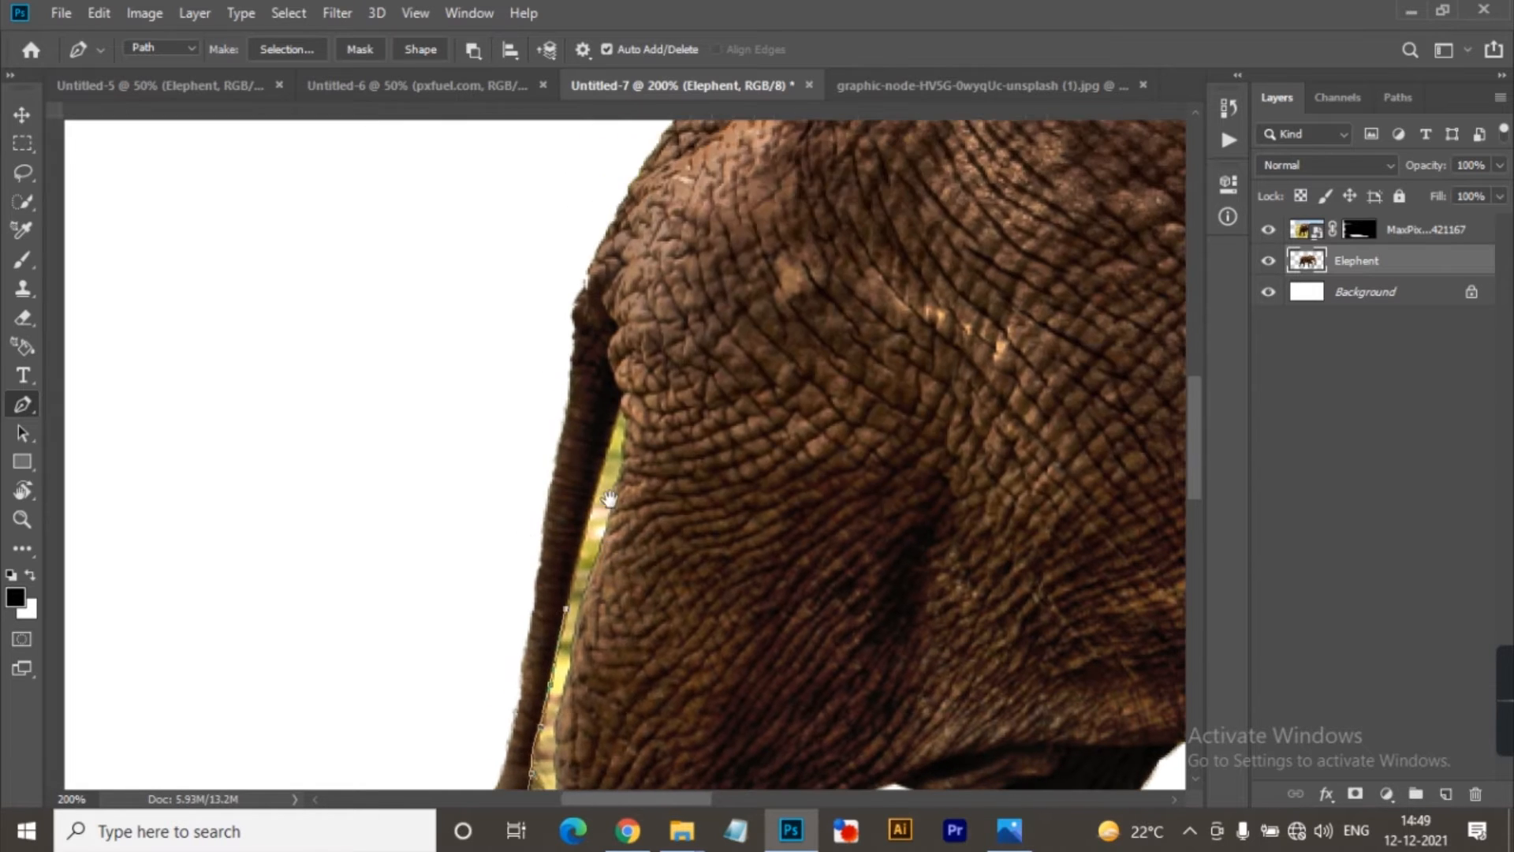
click(605, 474)
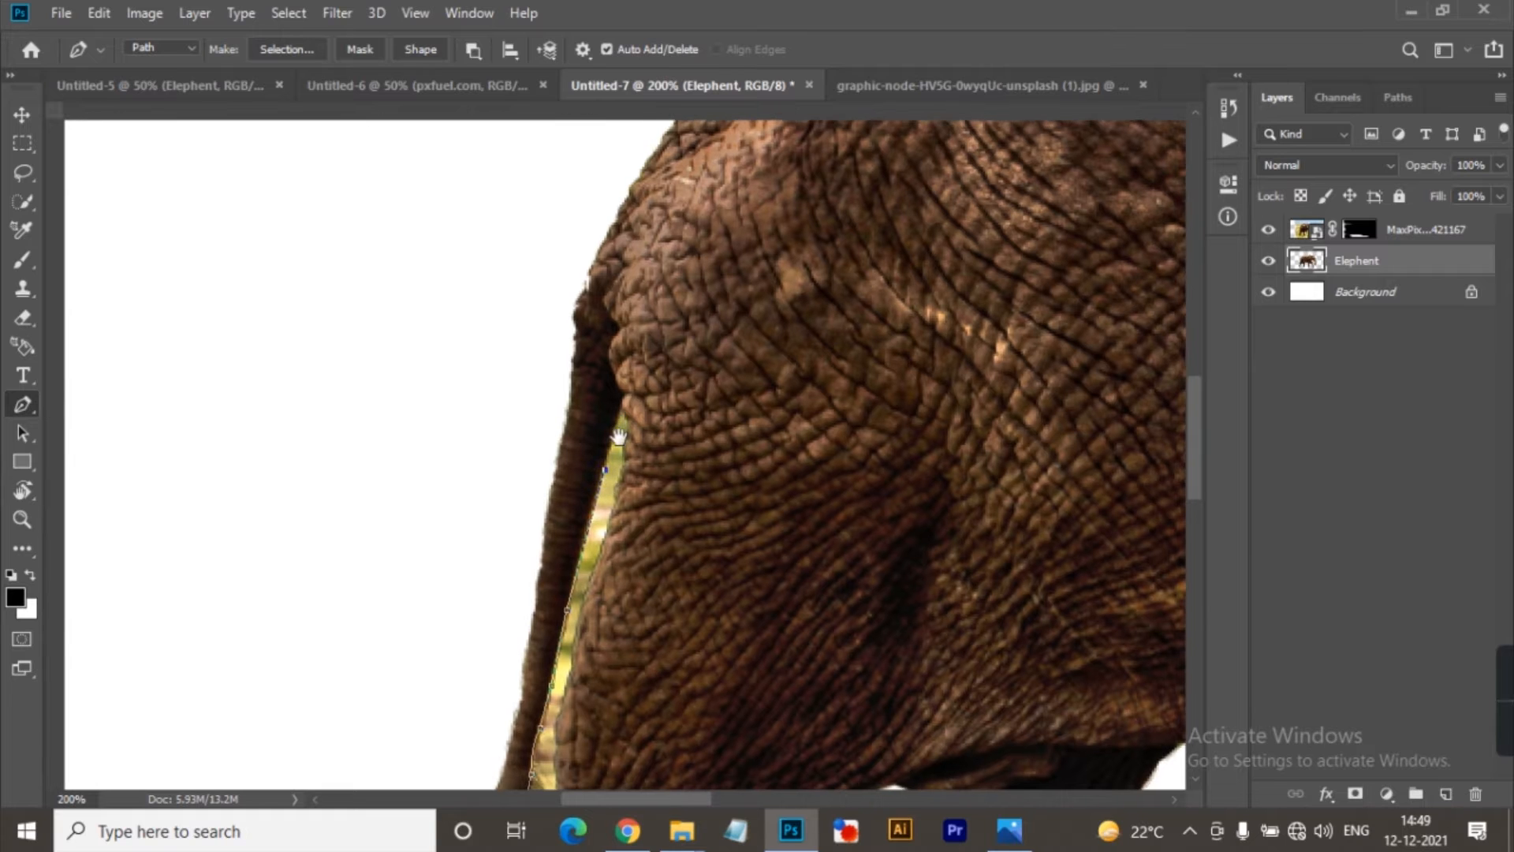
scroll(608, 472, up, 1)
click(621, 441)
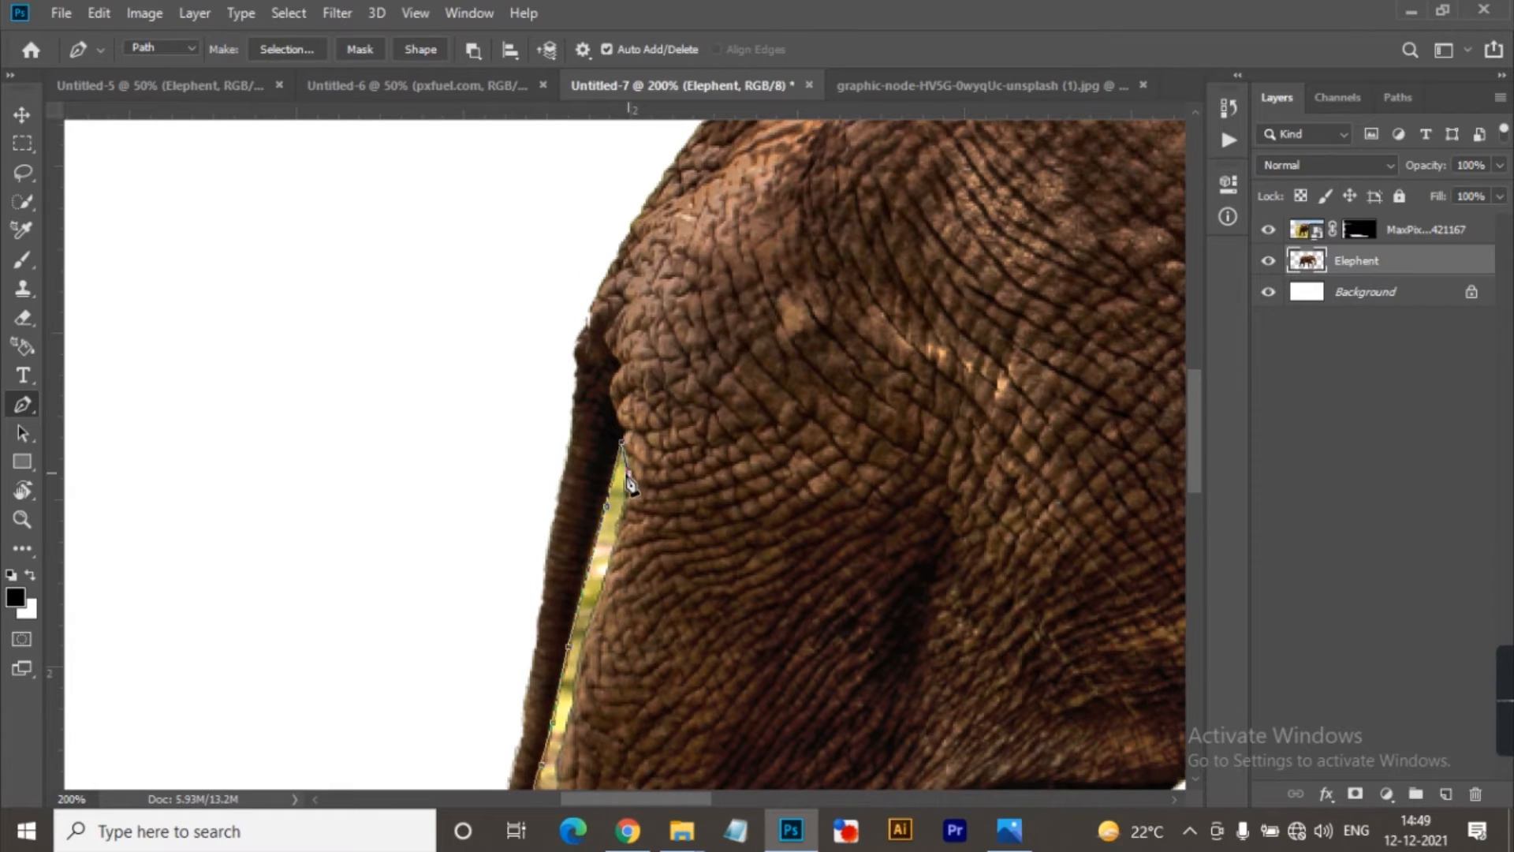
Step: Continue the path down the edge of the hind leg and close it below the tail tip
drag(641, 514, 635, 442)
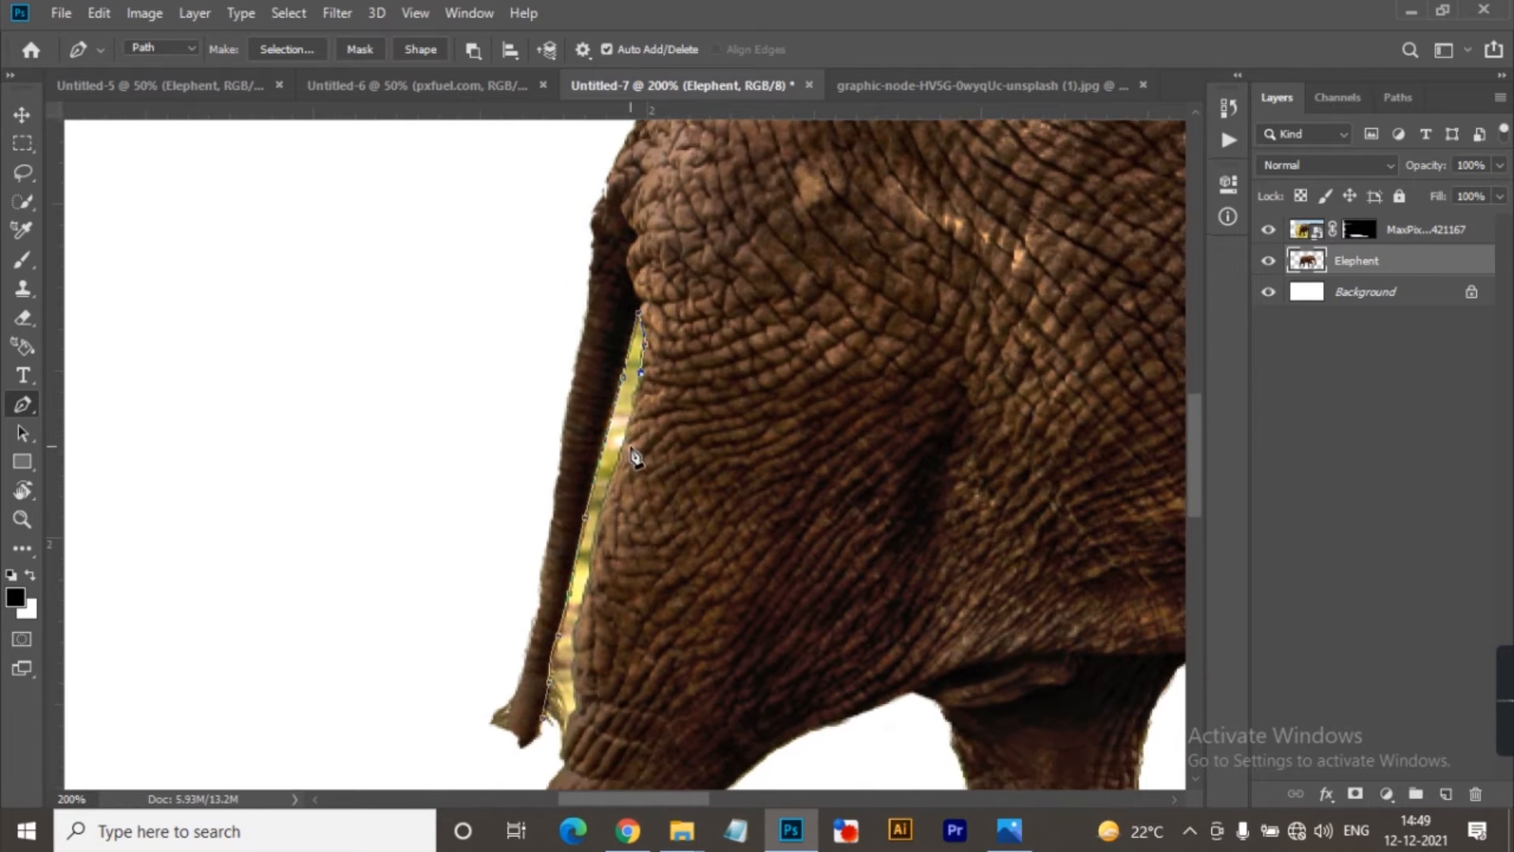
drag(619, 514, 657, 409)
click(647, 540)
mouse_move(652, 555)
mouse_down()
mouse_move(666, 601)
mouse_move(658, 546)
mouse_up()
alt+click(648, 537)
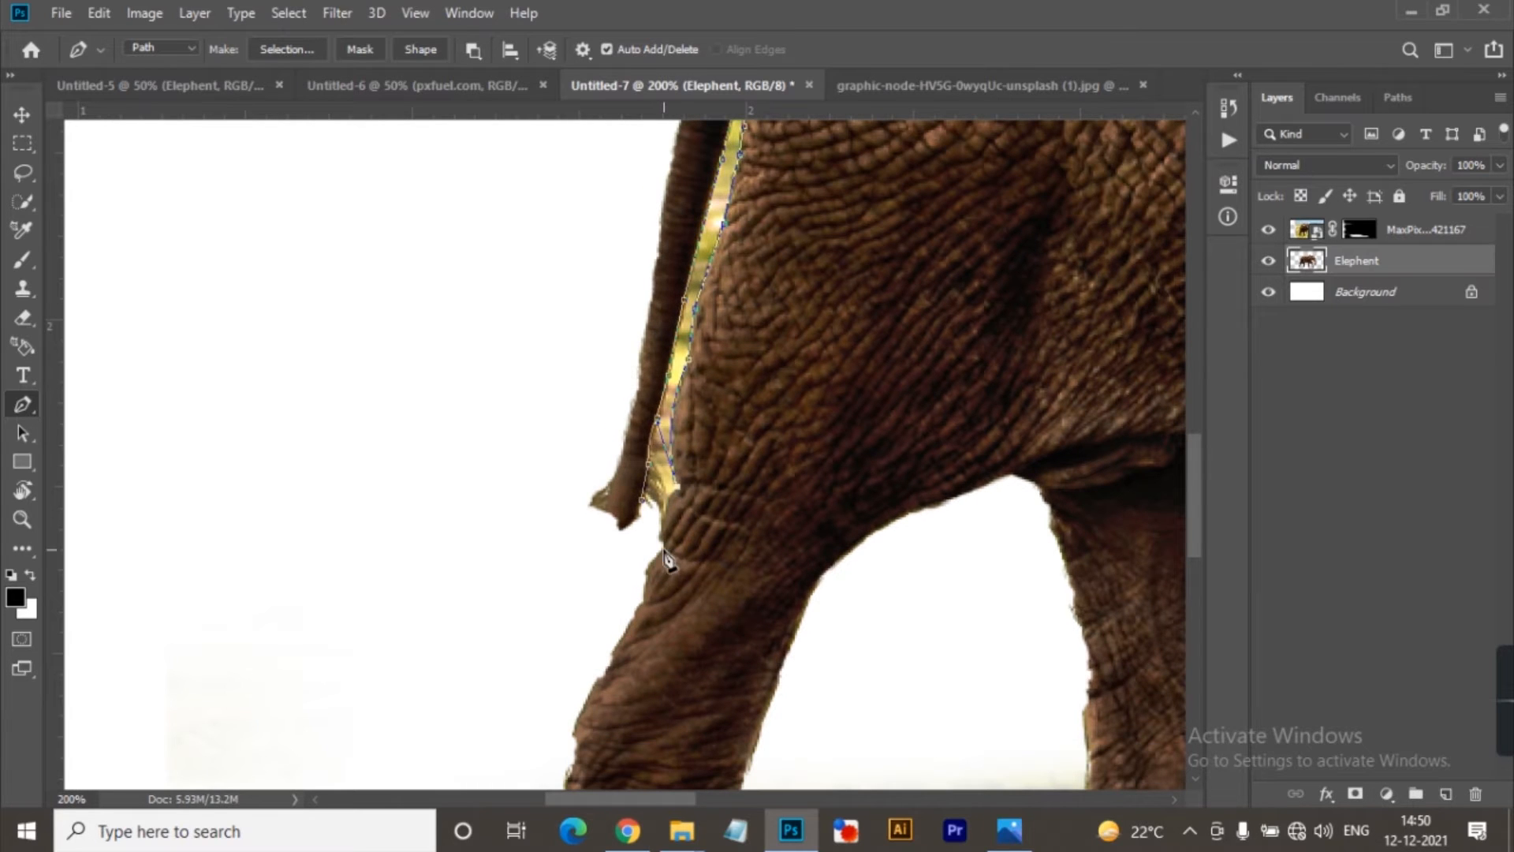
click(663, 545)
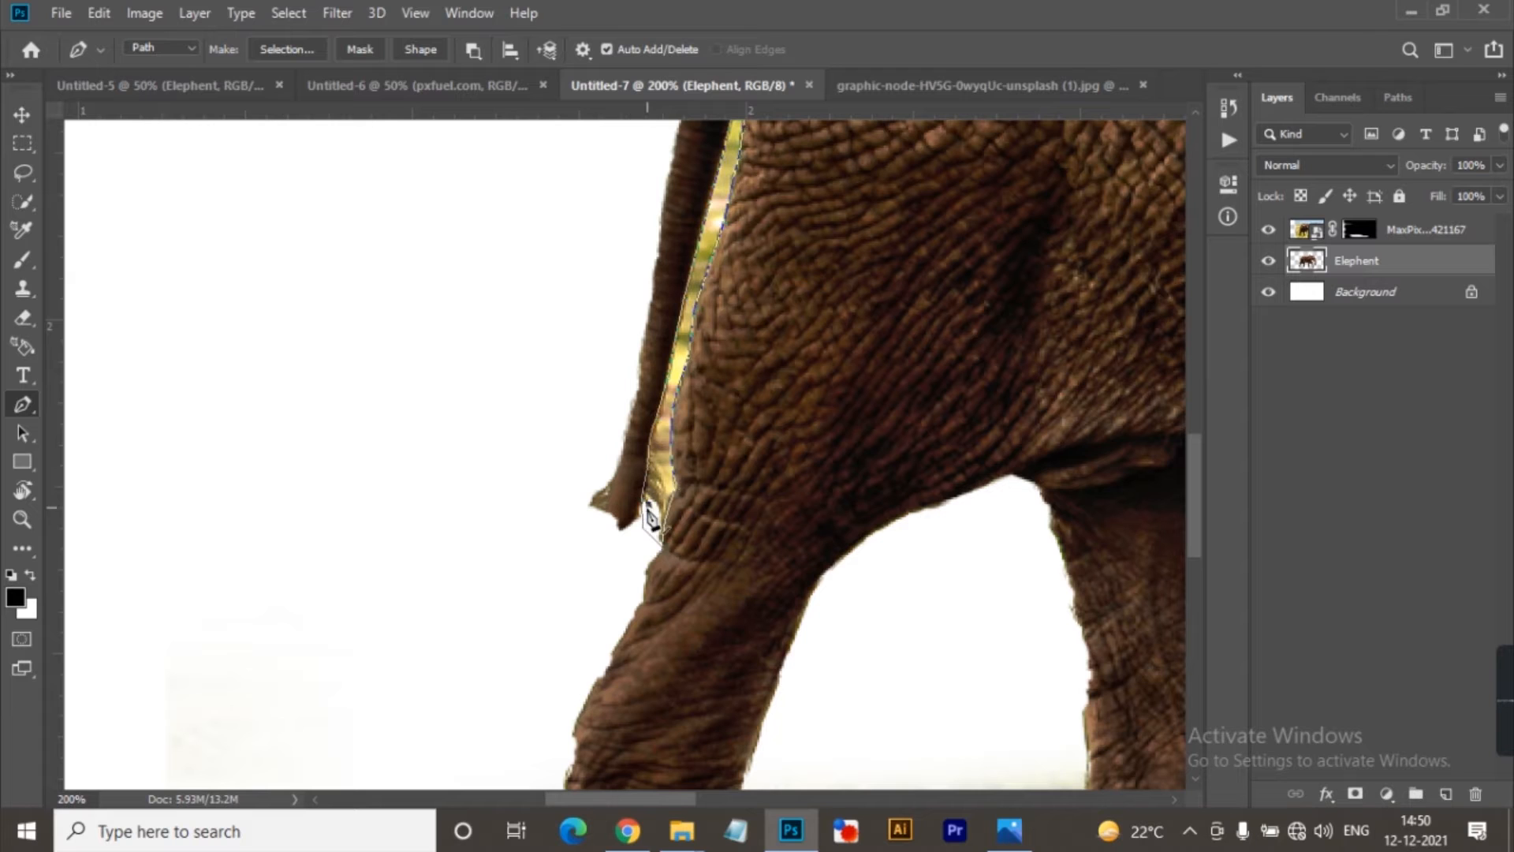
Step: Convert the path to a selection, delete the leftover background between tail and hind leg, and clear the selection
key(ctrl+Return)
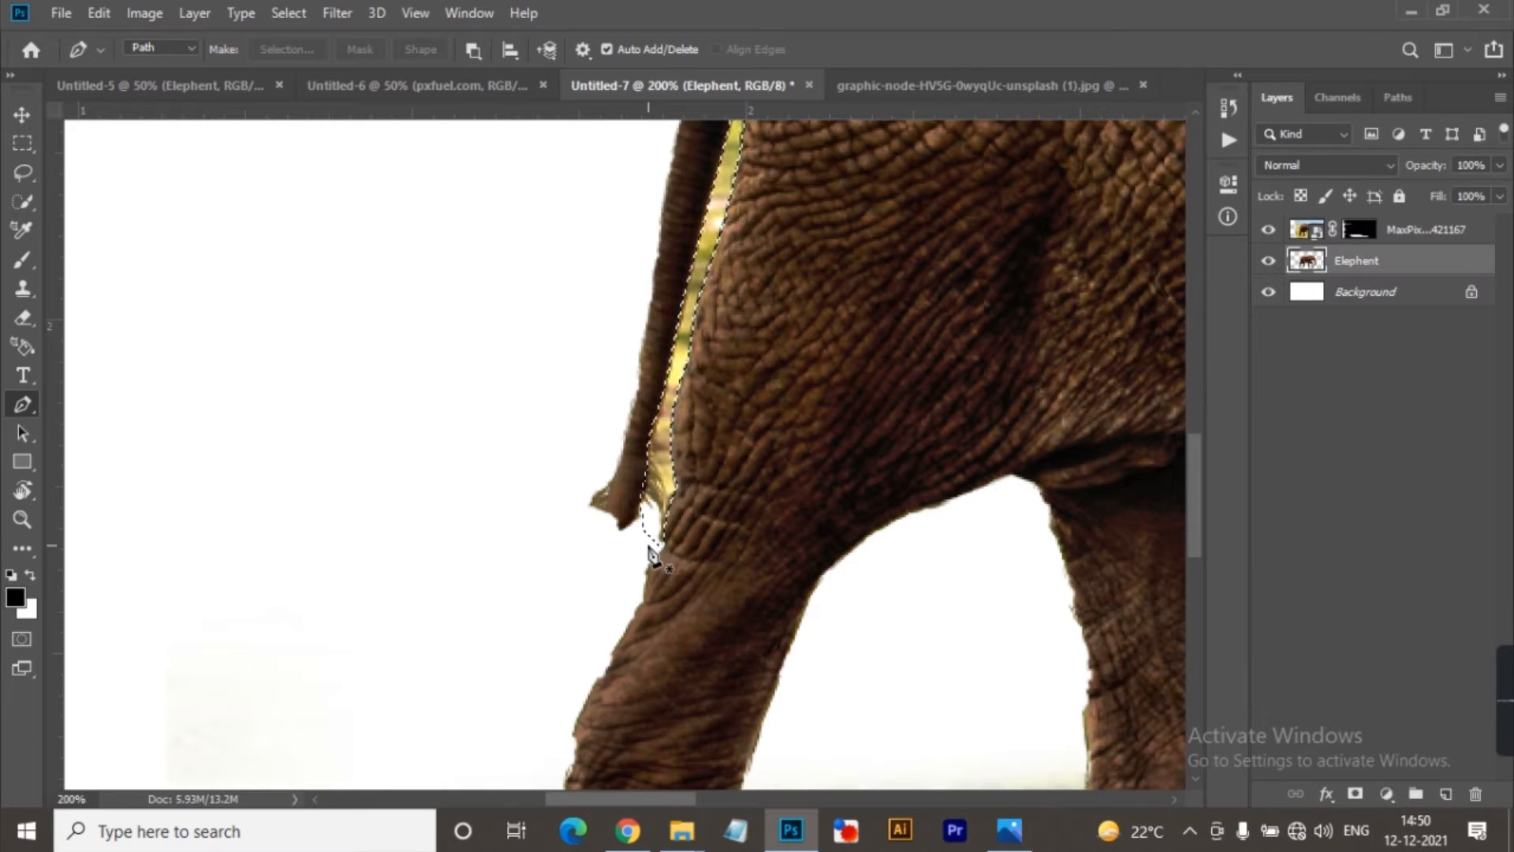
key(Delete)
key(ctrl+d)
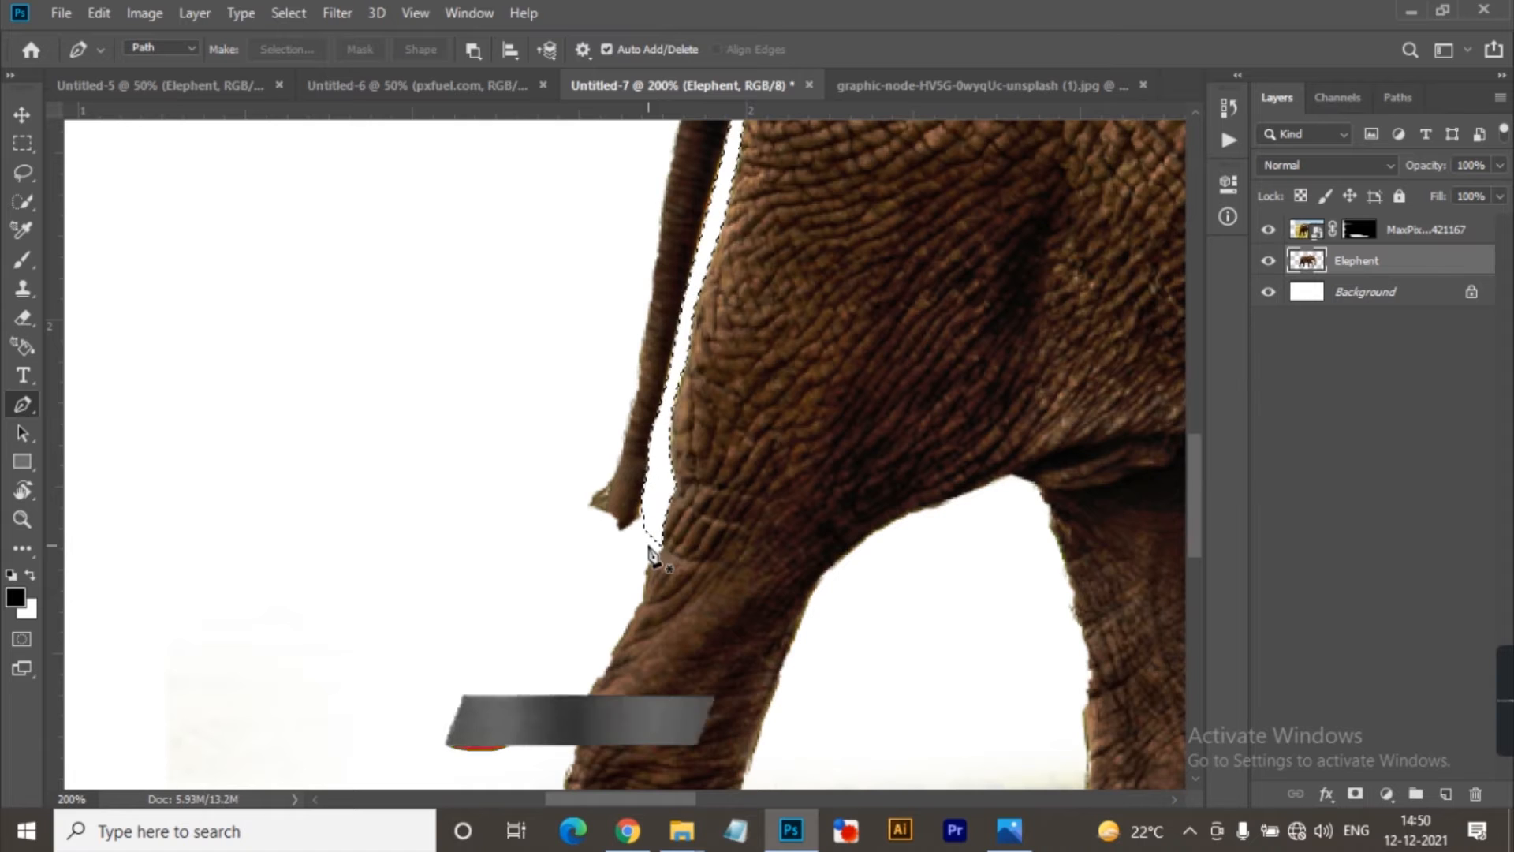
key(ctrl+plus)
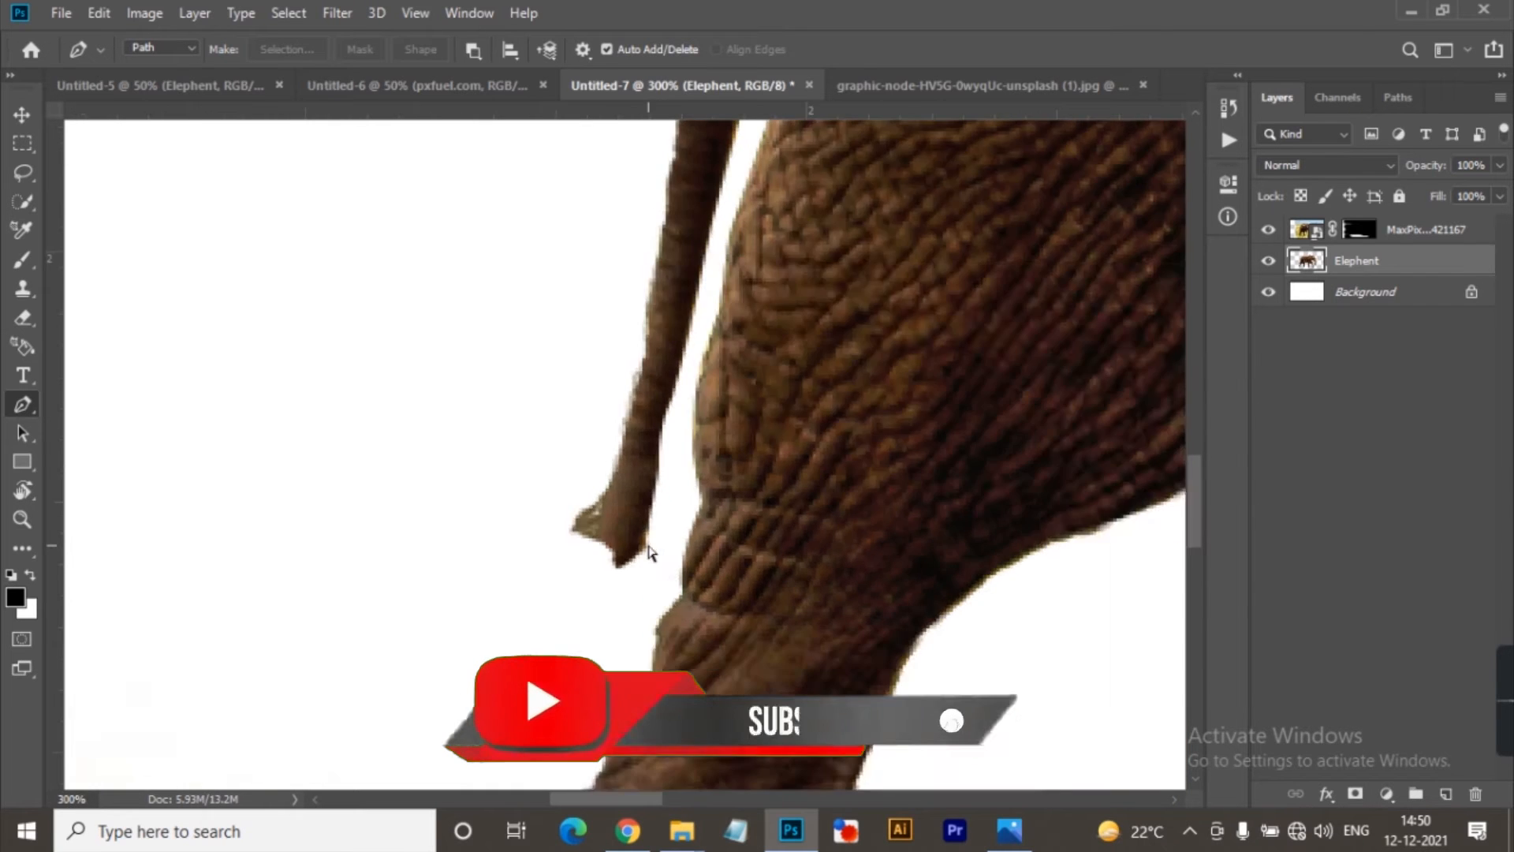
key(ctrl+minus)
key(ctrl+minus)
key(ctrl+minus)
key(ctrl+minus)
key(ctrl+minus)
key(ctrl+plus)
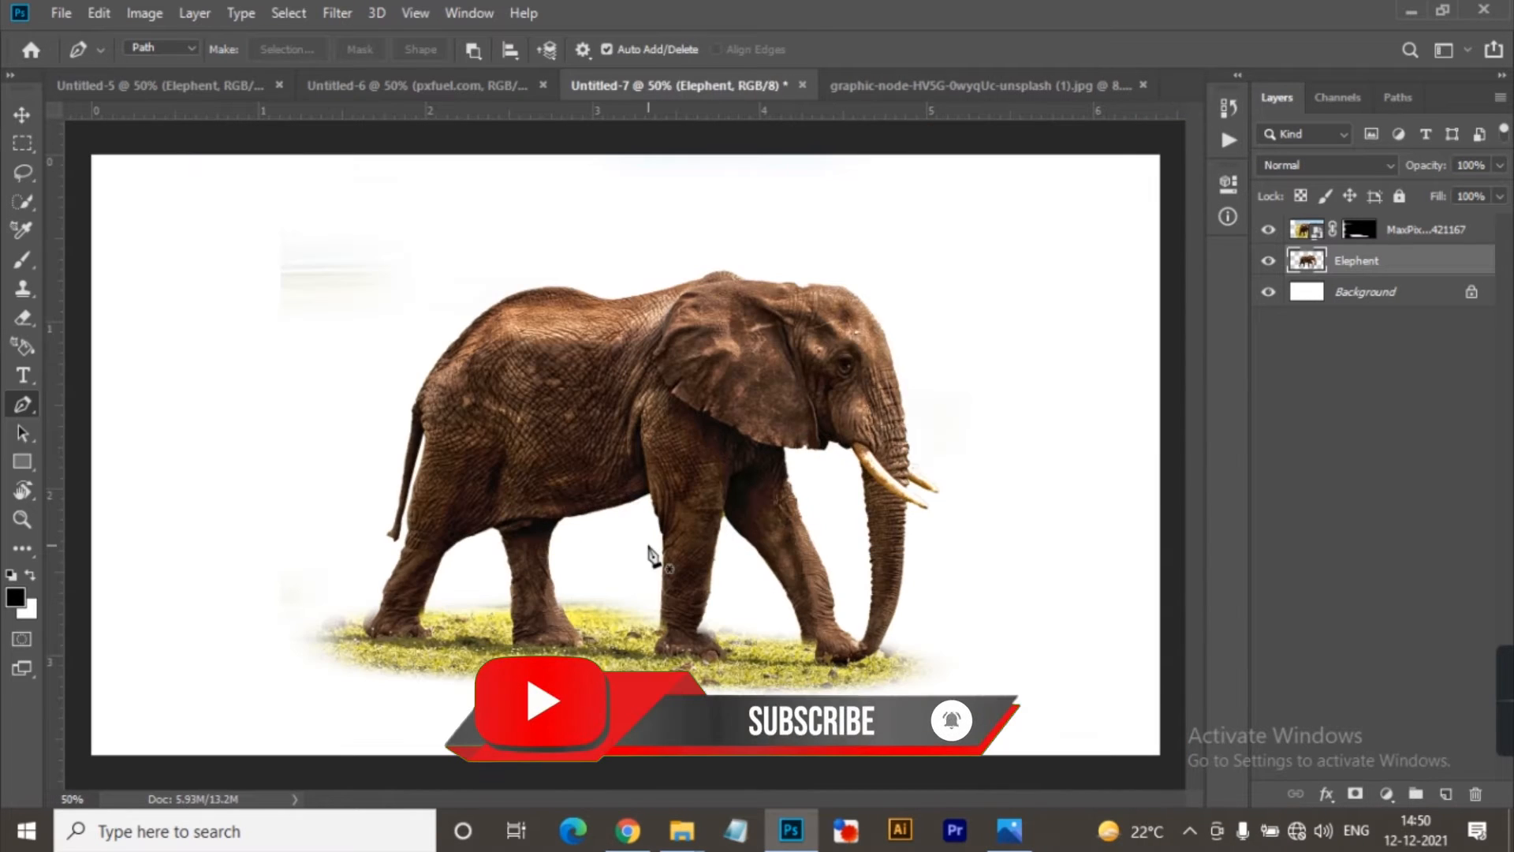
key(ctrl+minus)
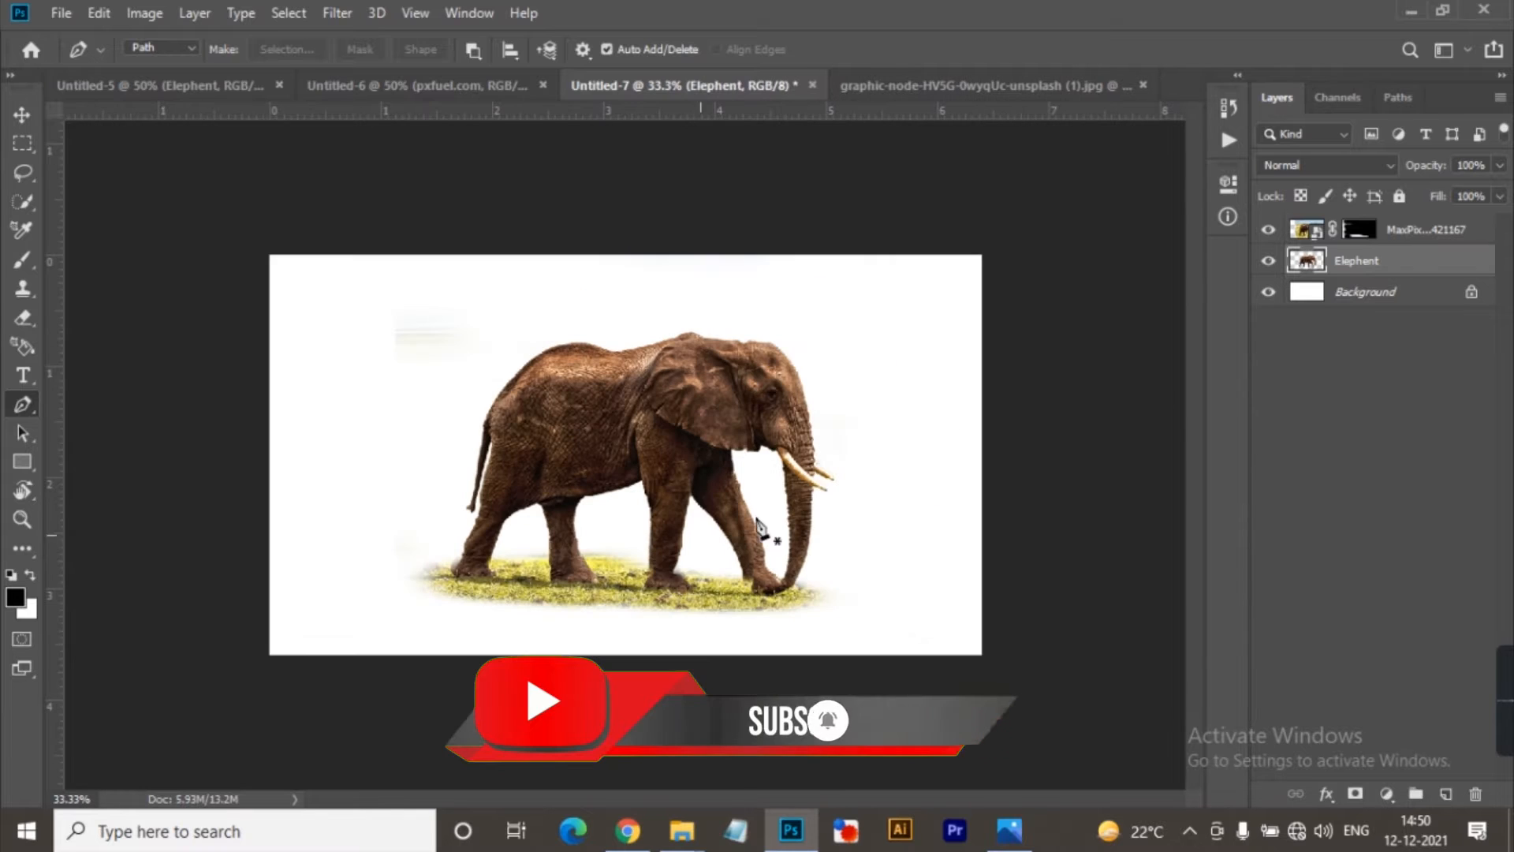
Step: Move the Elephant layer and the masked safari photo layer together slightly down the canvas
shift+click(1431, 239)
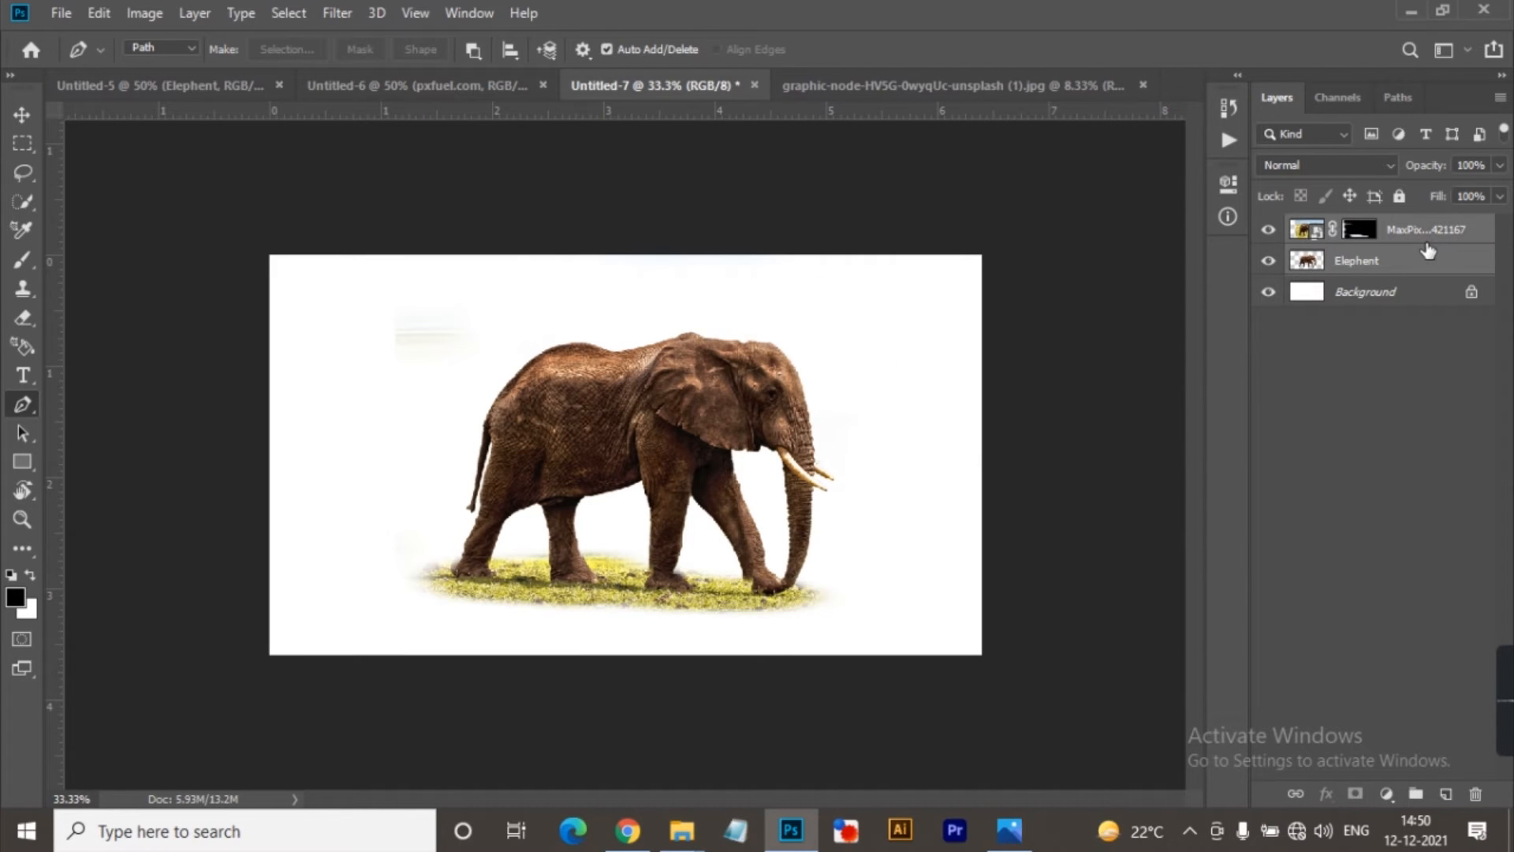
key(v)
drag(676, 433, 676, 453)
click(1073, 521)
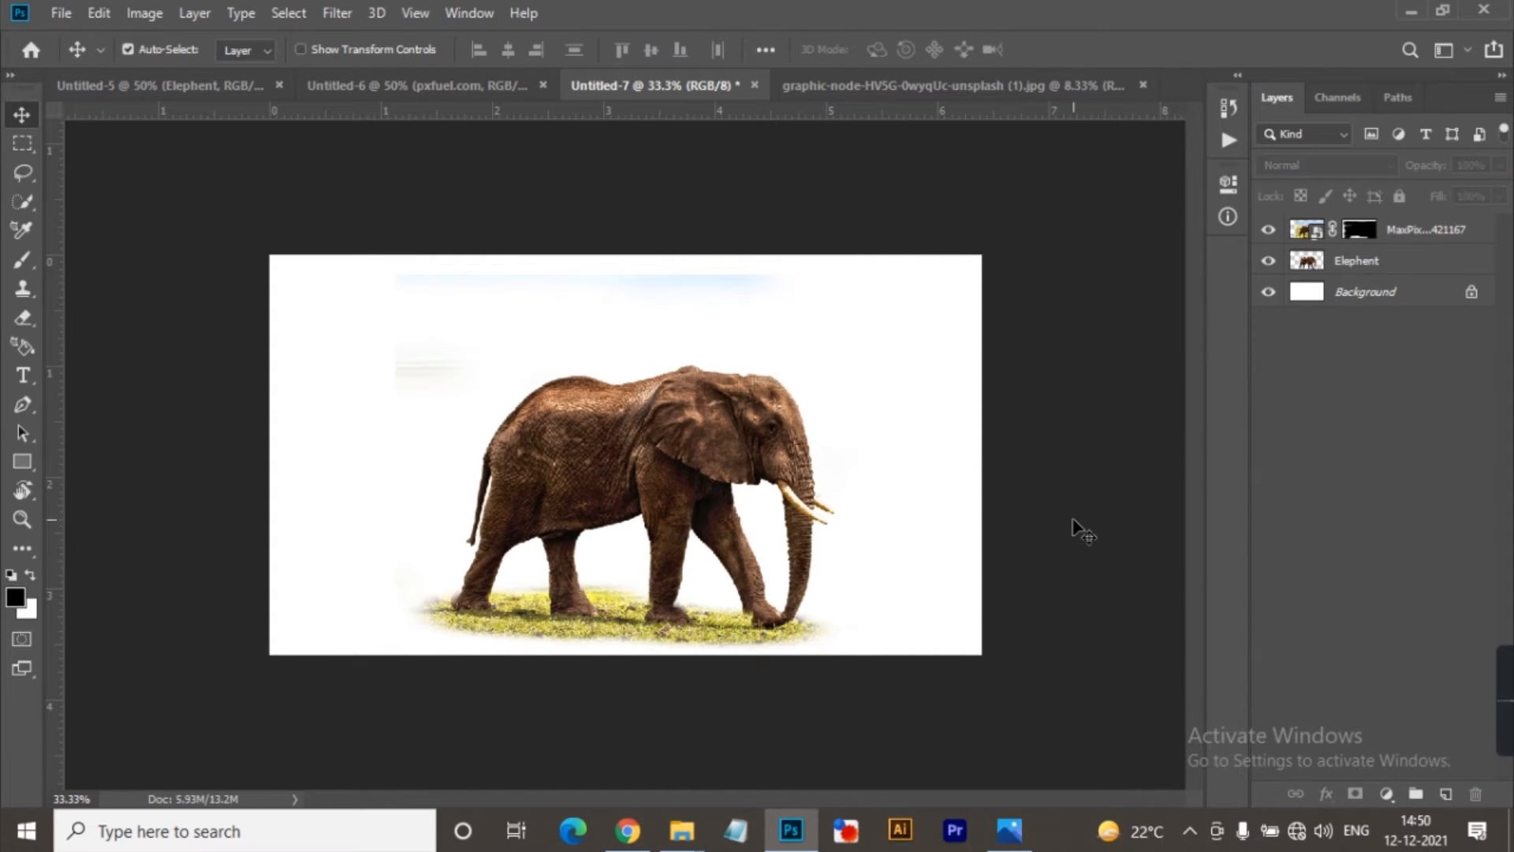
click(887, 93)
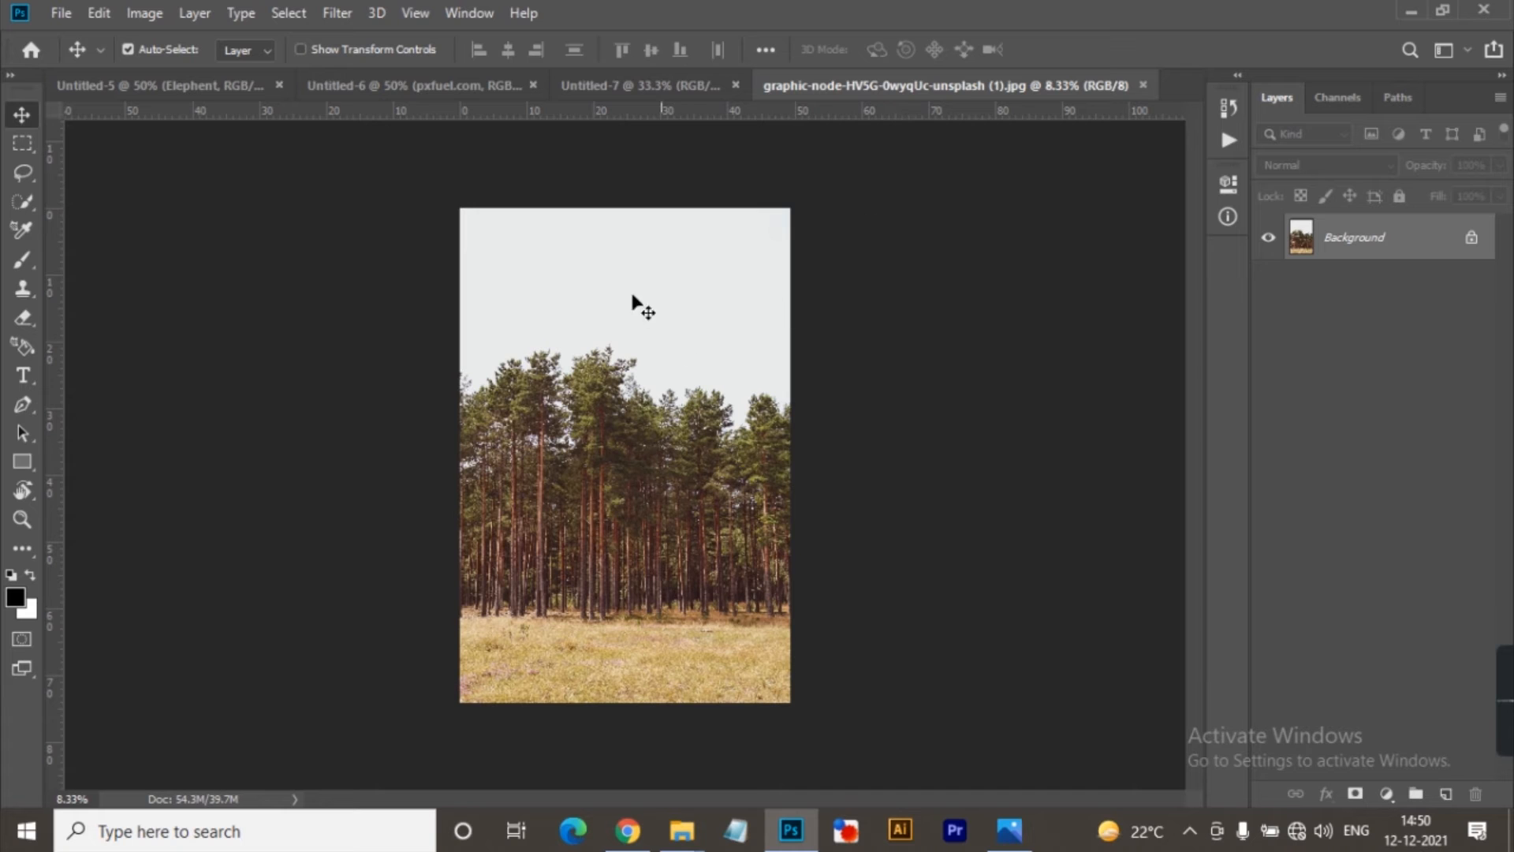
click(394, 84)
click(601, 83)
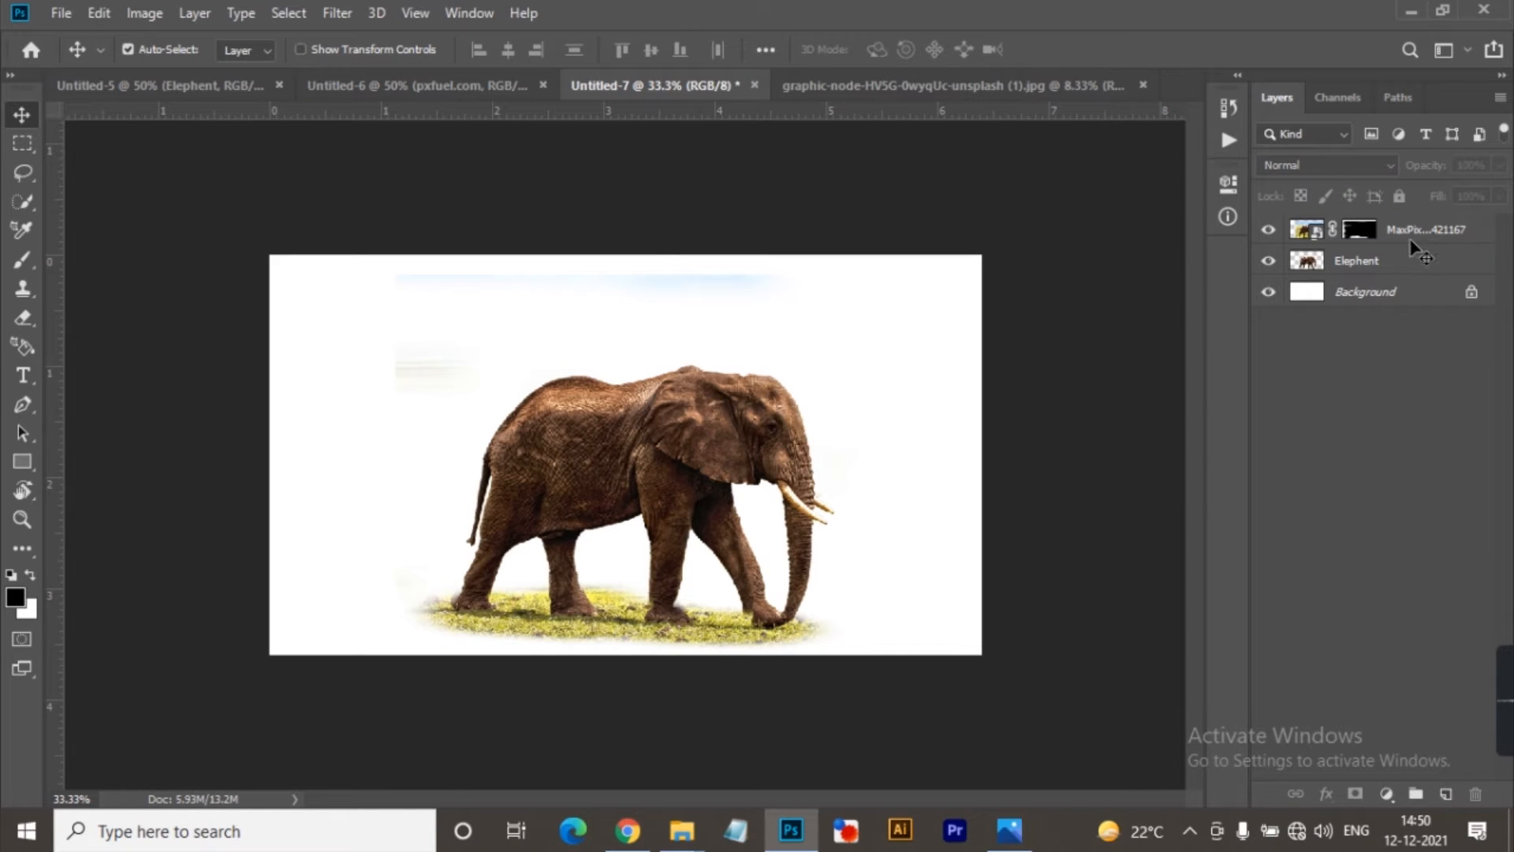
Step: Add a white (ffffff) Solid Color fill layer directly above the Background layer
click(1386, 293)
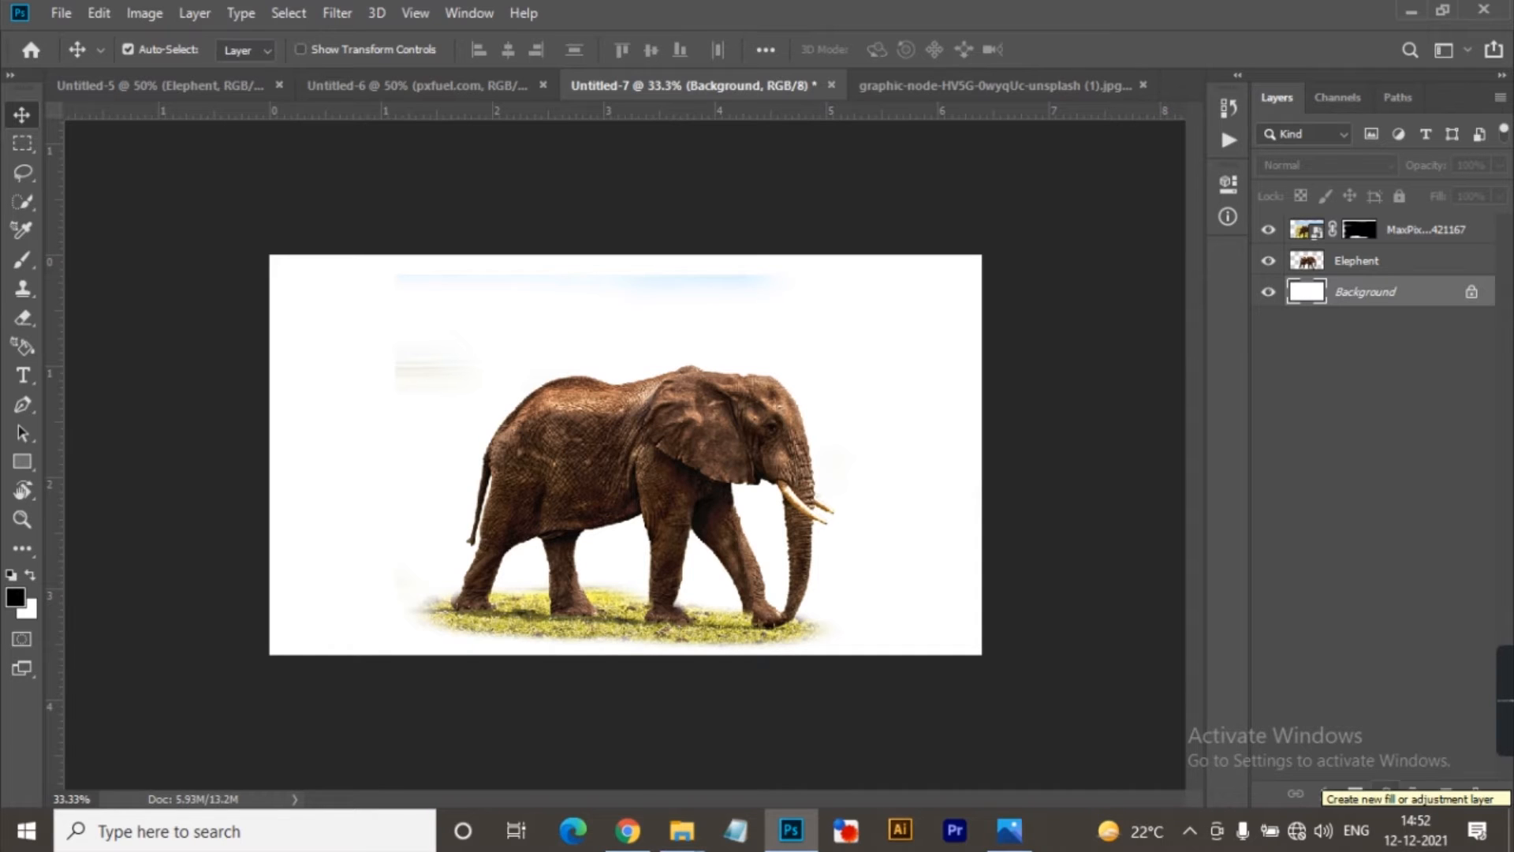
mouse_move(1511, 711)
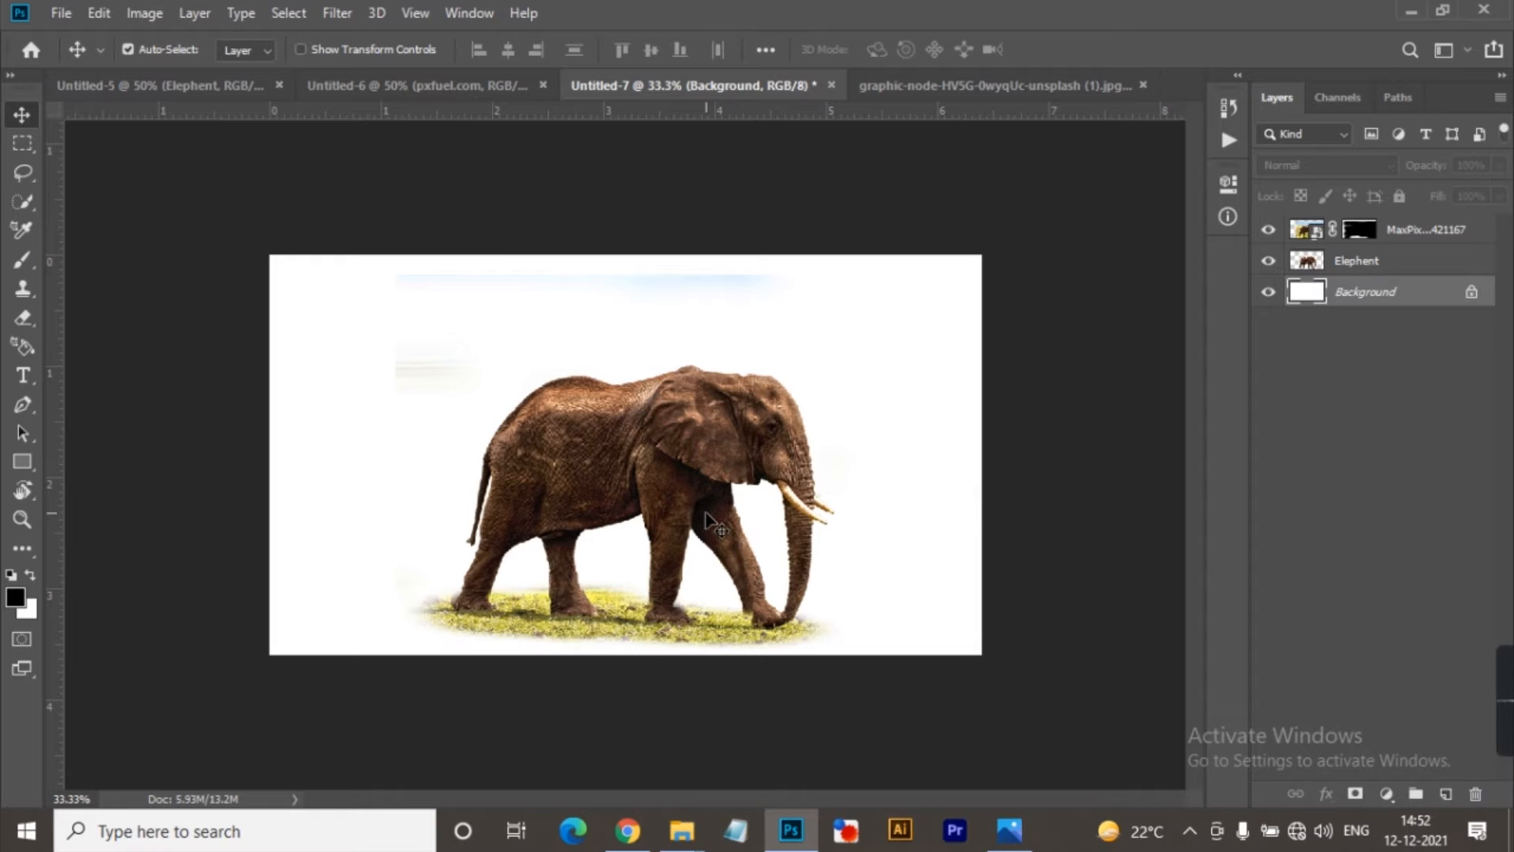
click(1386, 794)
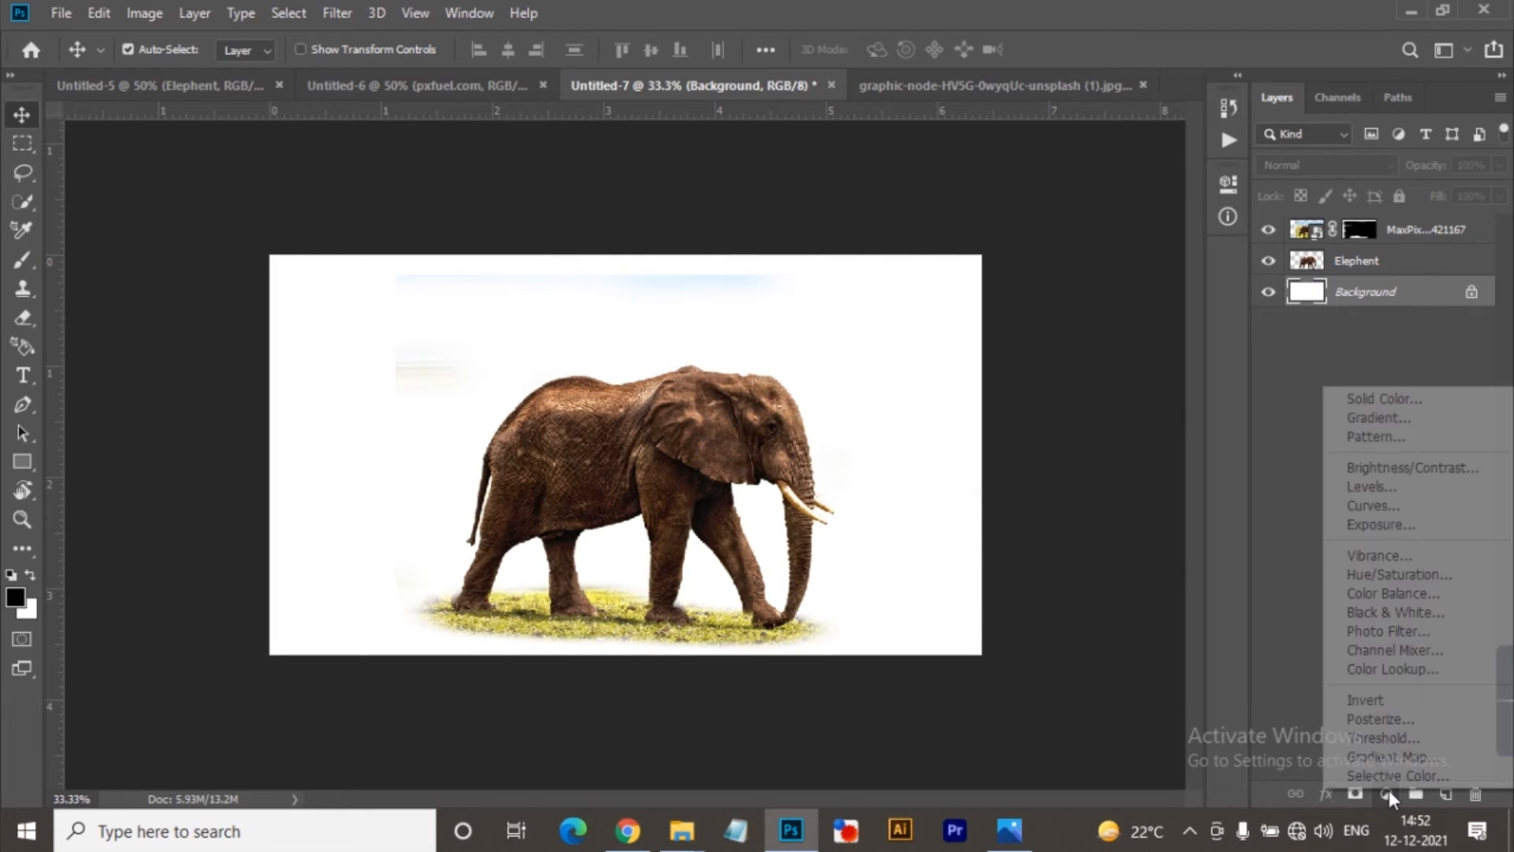
click(1379, 399)
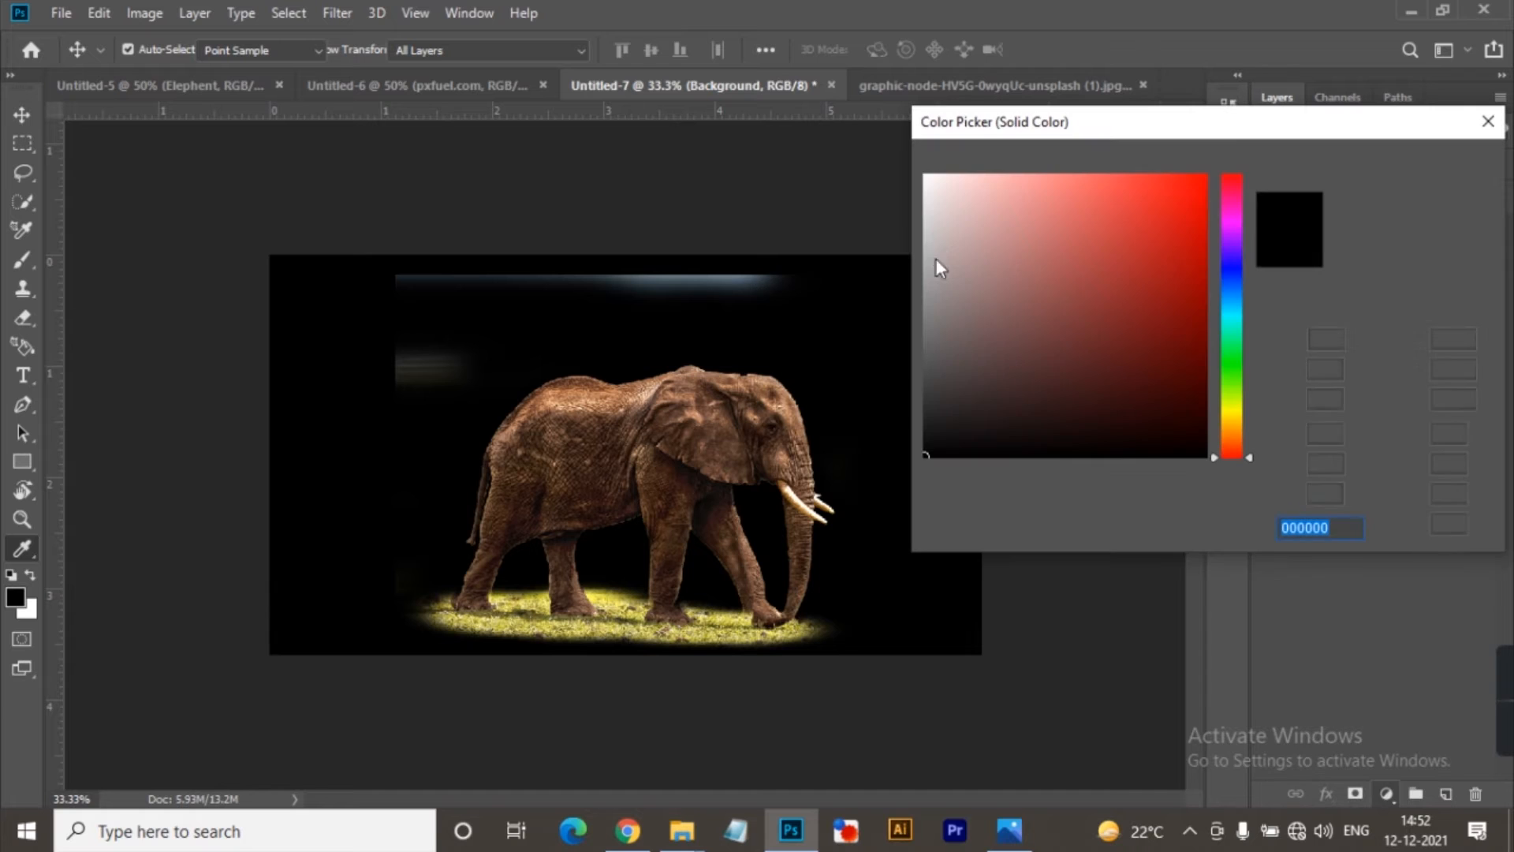
drag(950, 195, 912, 159)
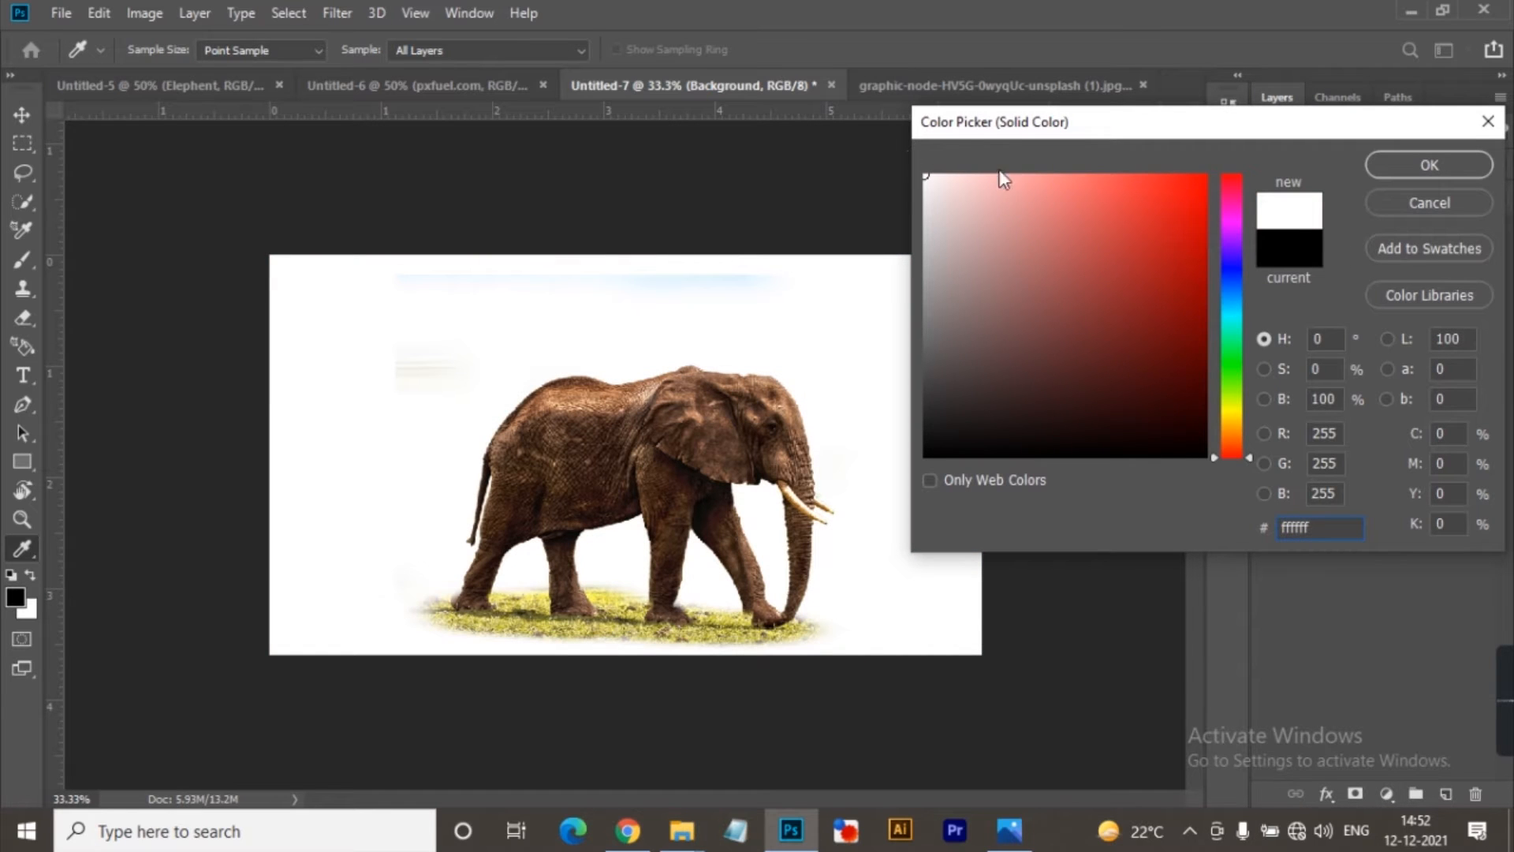
click(1425, 164)
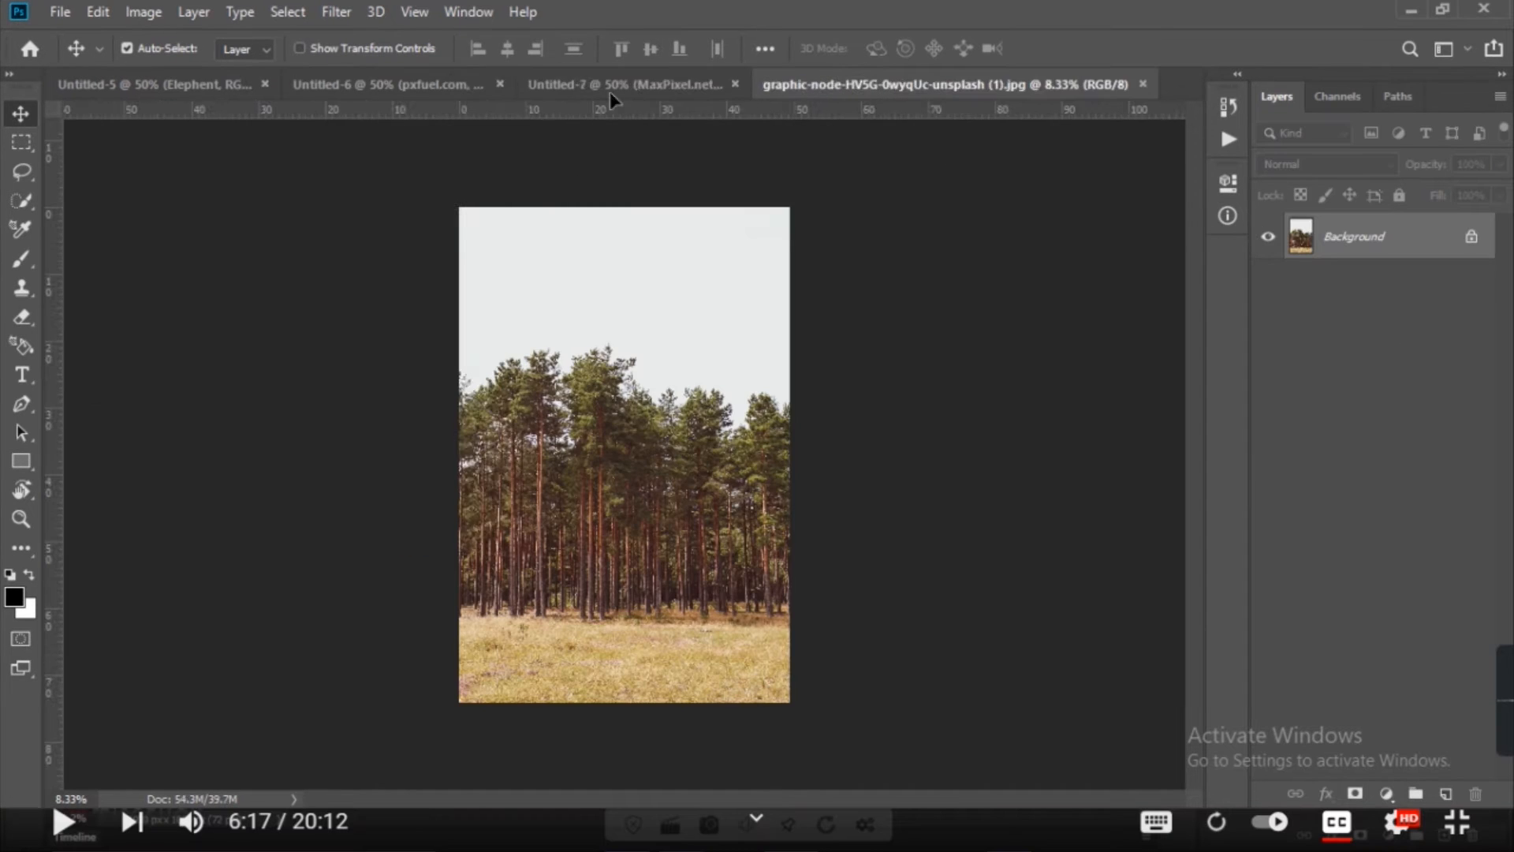
Step: Copy the forest photo from its own document into the Untitled-7 elephant composite as a new top layer
click(609, 92)
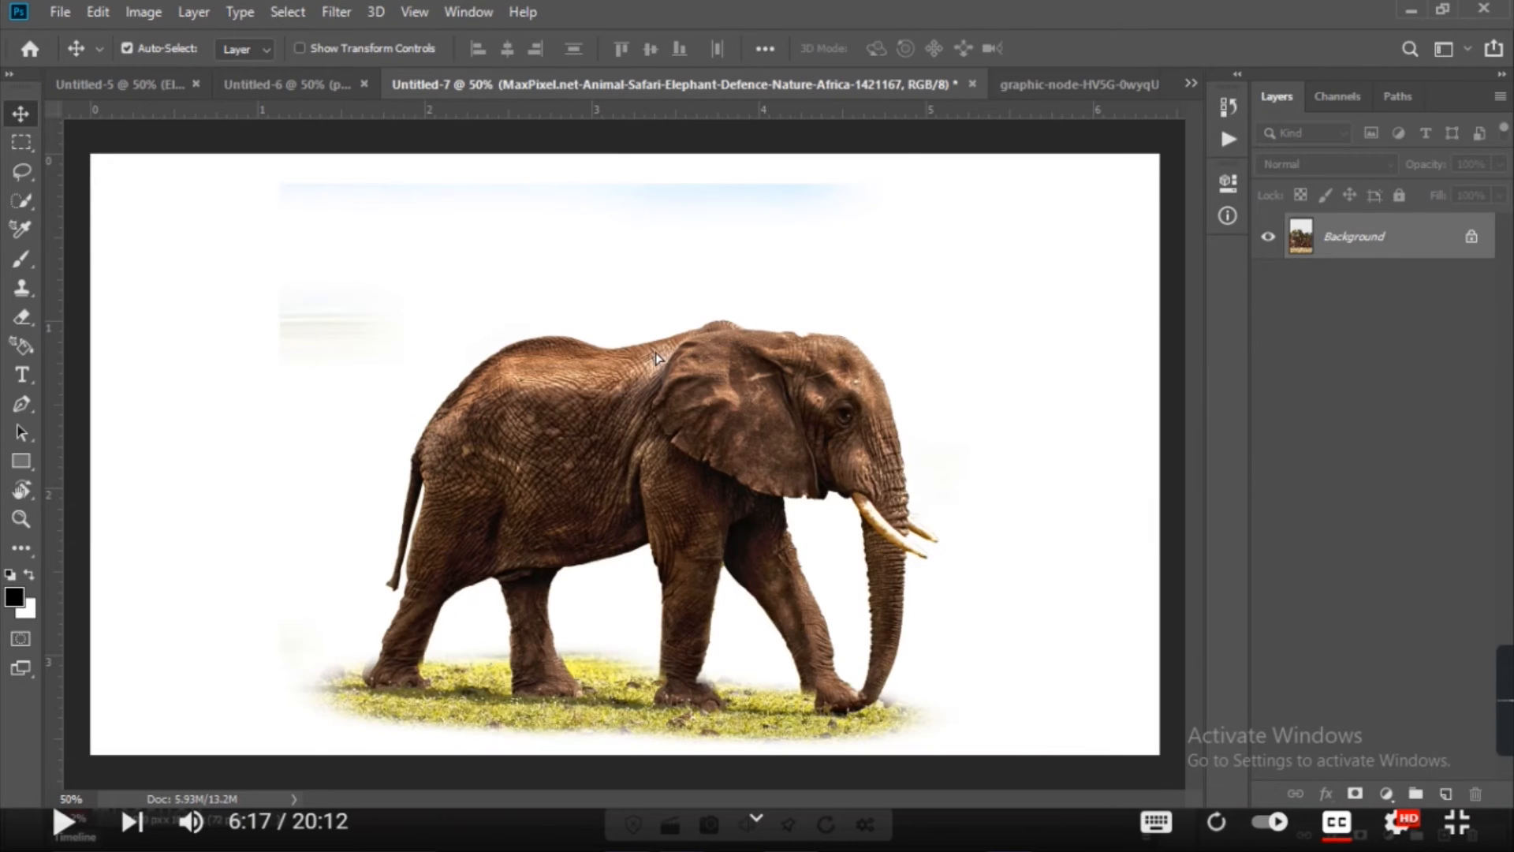
drag(655, 357, 657, 359)
key(ctrl+minus)
key(ctrl+minus)
key(ctrl+minus)
key(ctrl+minus)
key(ctrl+minus)
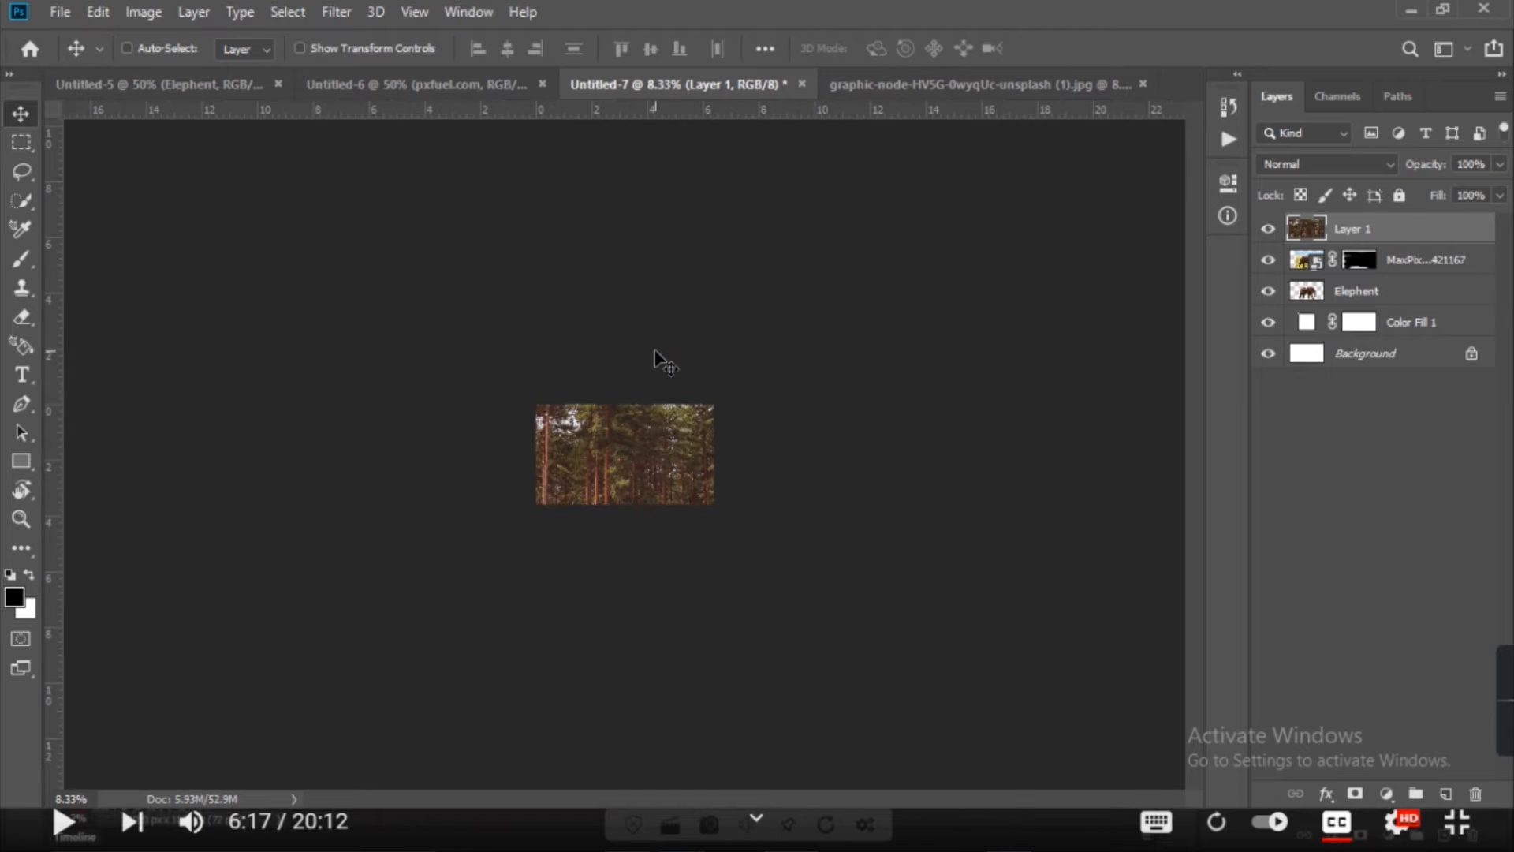
Step: Free-transform the forest layer down to 23.33% of its size, keeping its proportions
key(ctrl+t)
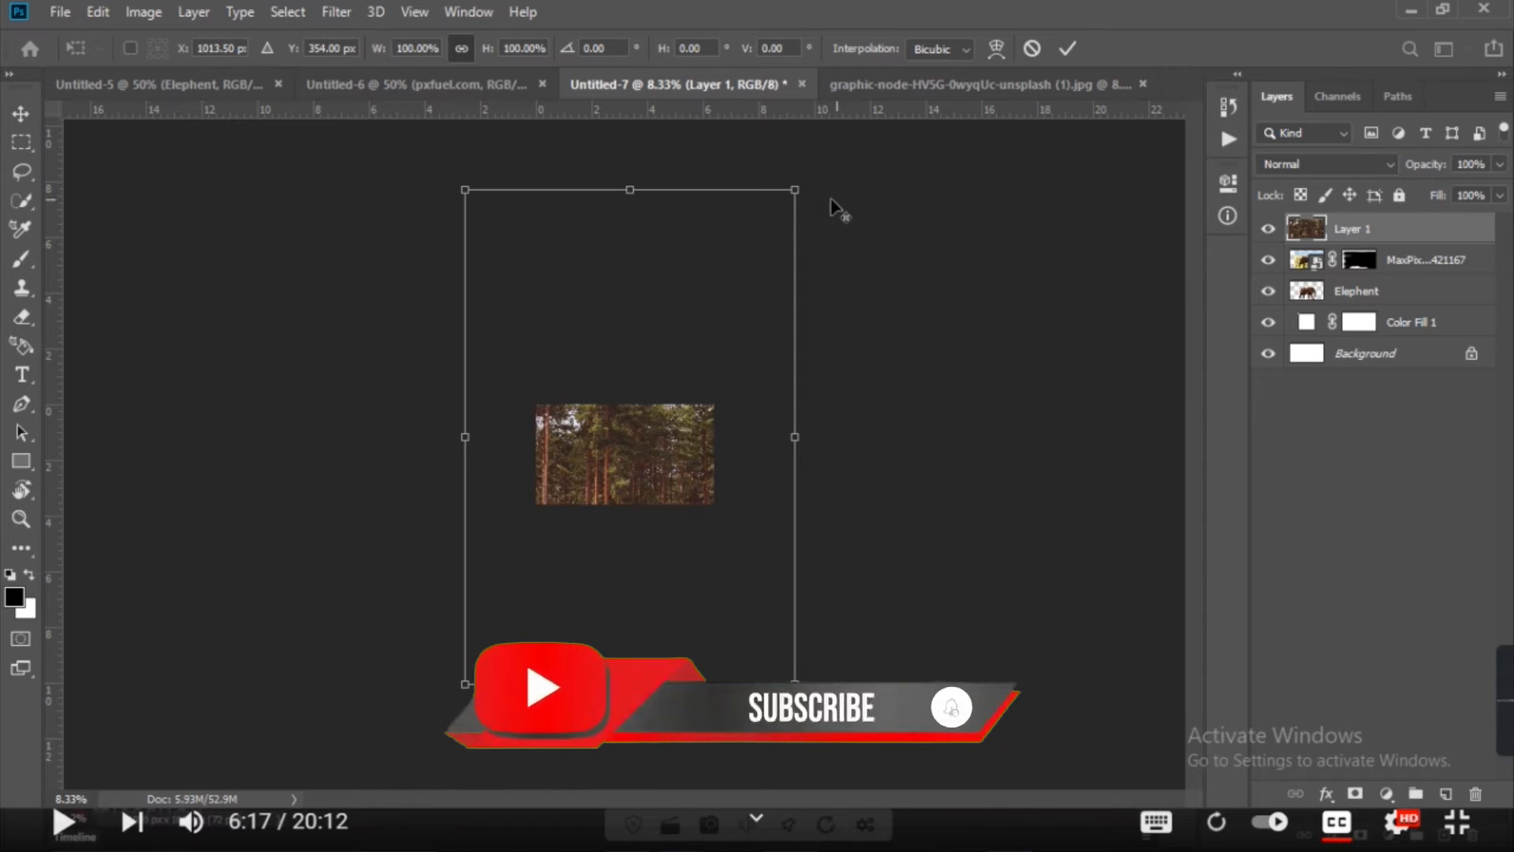
drag(798, 188, 740, 333)
key(ctrl+plus)
drag(731, 246, 669, 407)
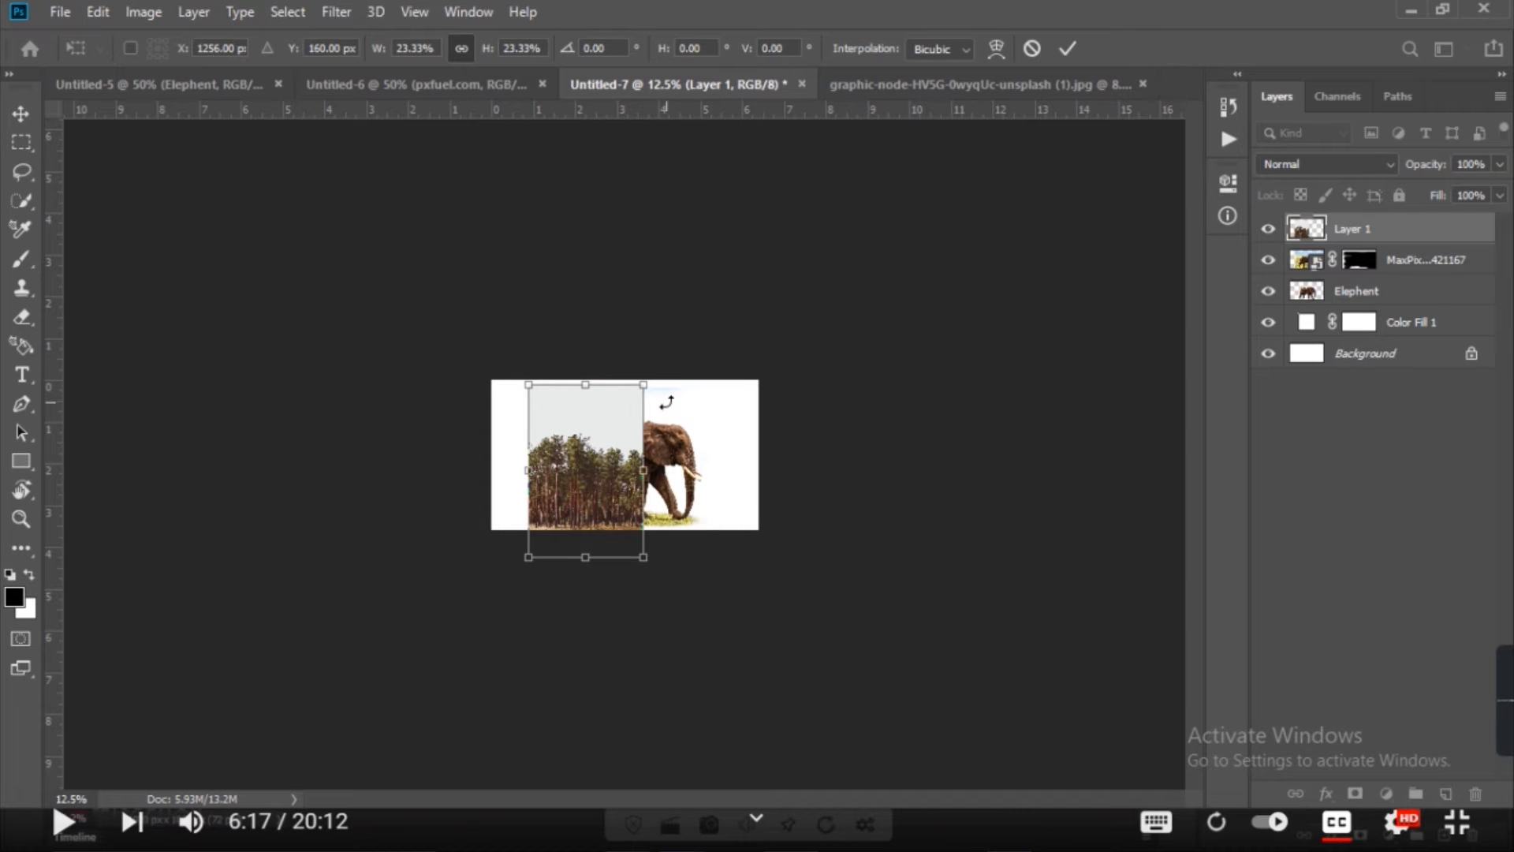
Step: Position the scaled forest over the elephant's body with its grass along the canvas's lower edge, and apply the transform
key(ctrl+plus)
key(ctrl+plus)
key(ctrl+plus)
key(ctrl+plus)
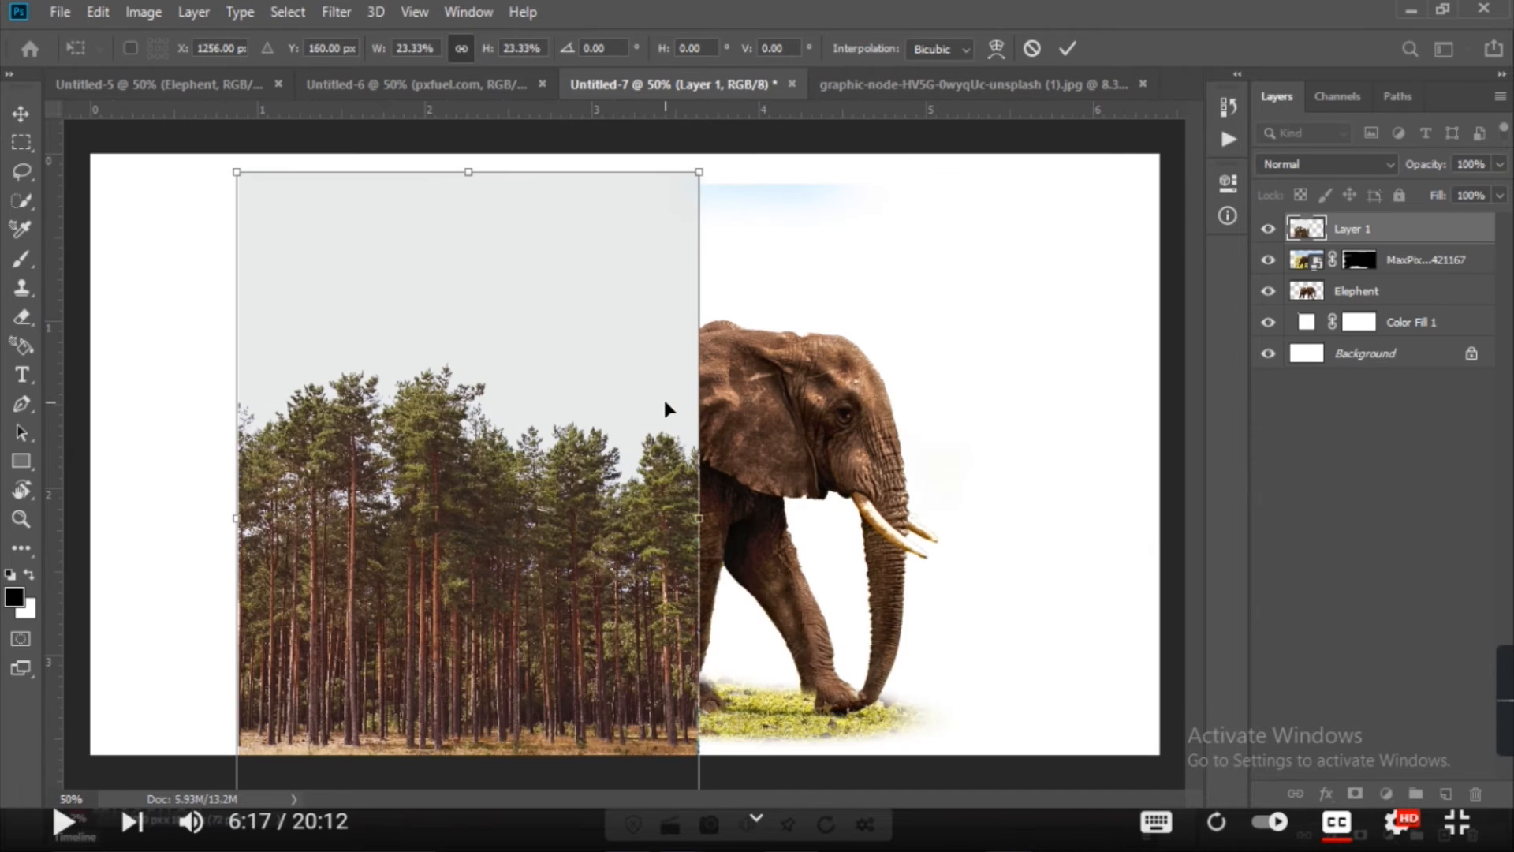
drag(544, 474, 713, 386)
key(ctrl+0)
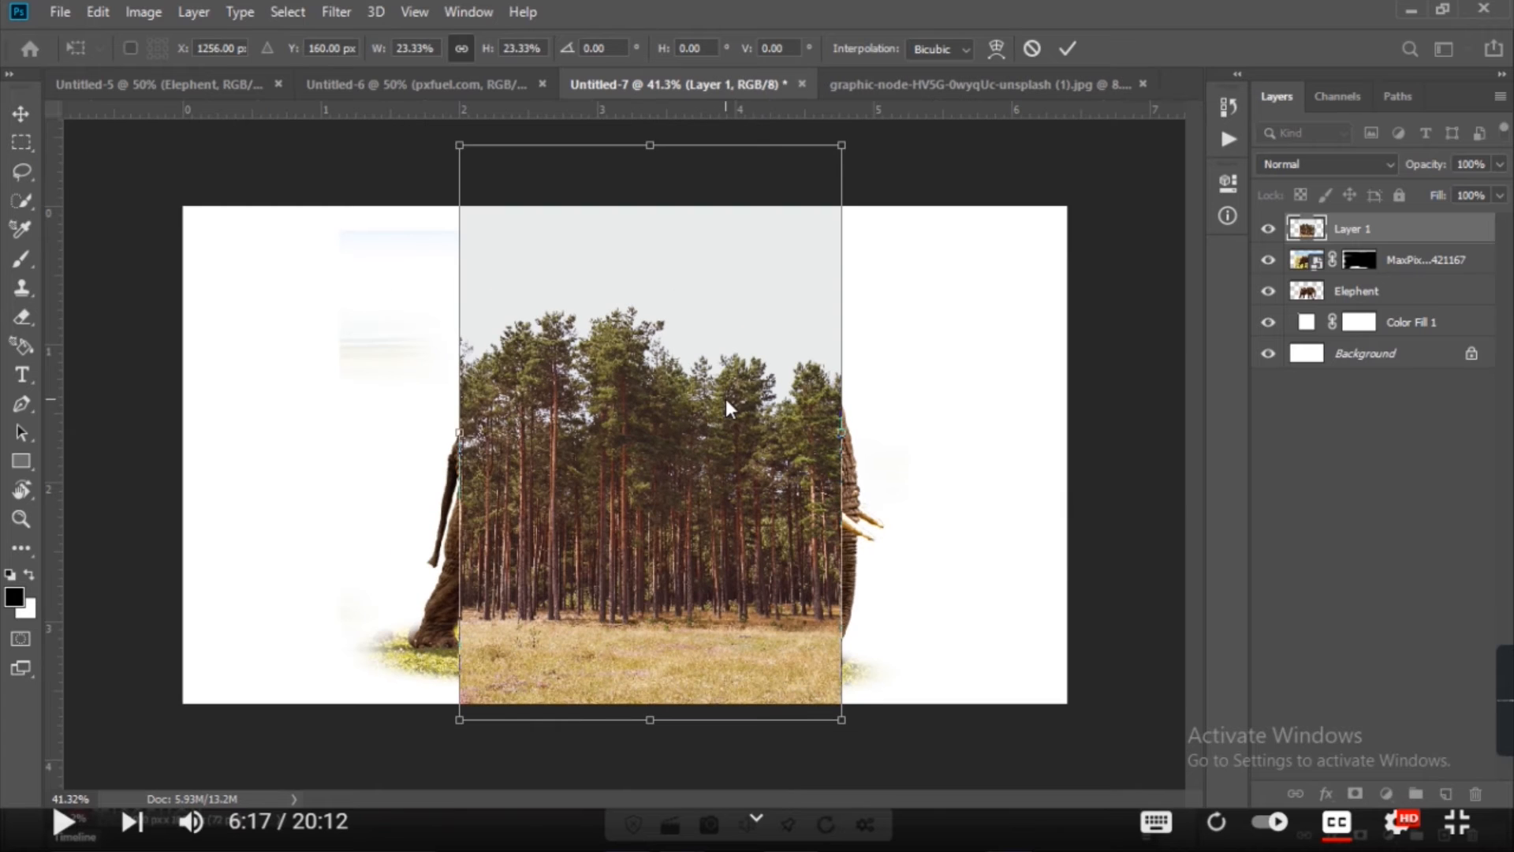
drag(754, 651, 726, 655)
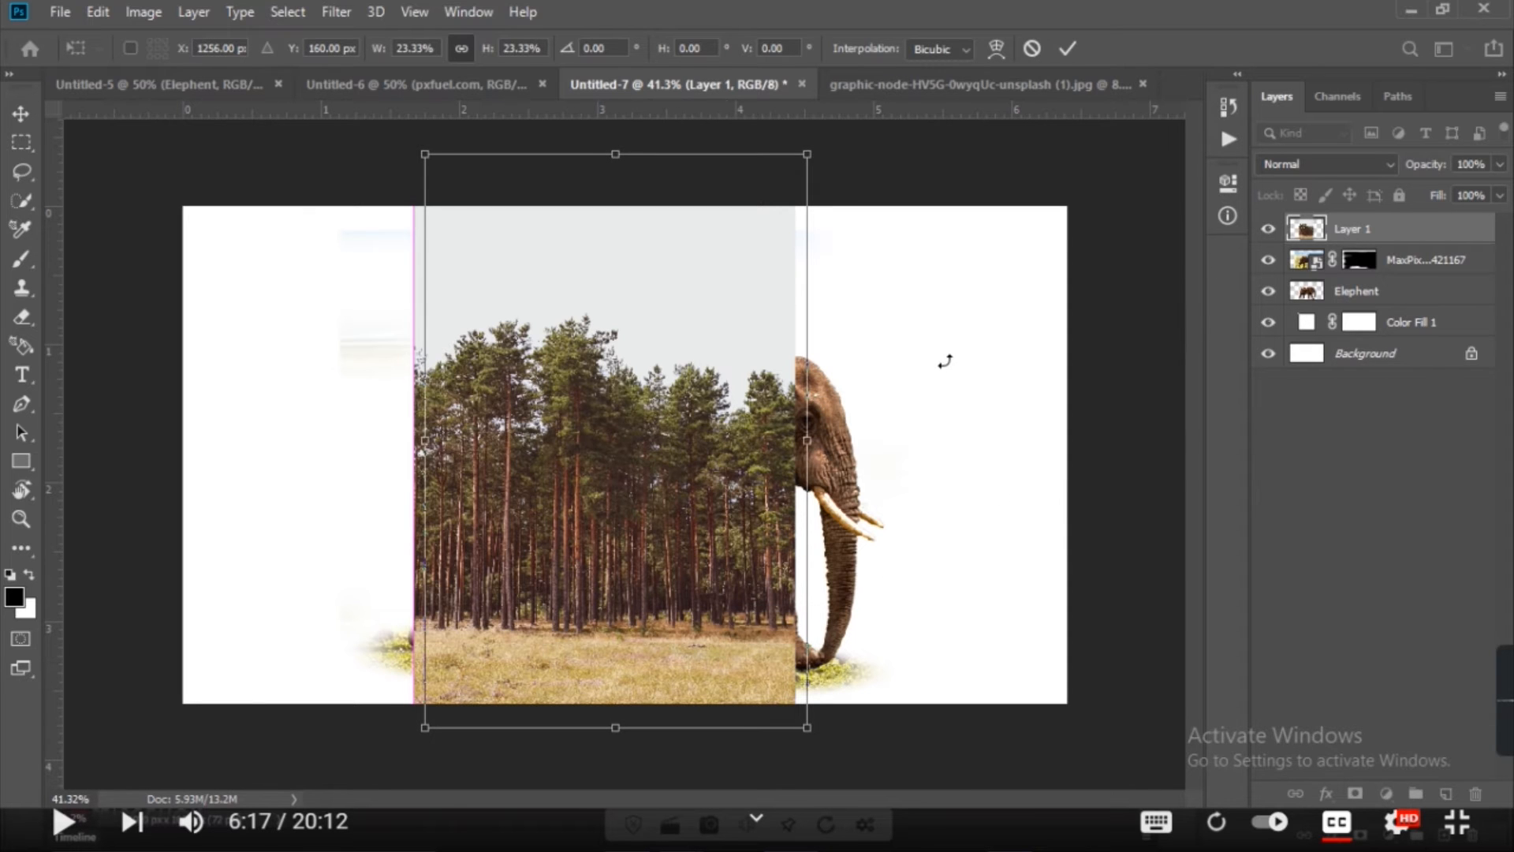
key(Return)
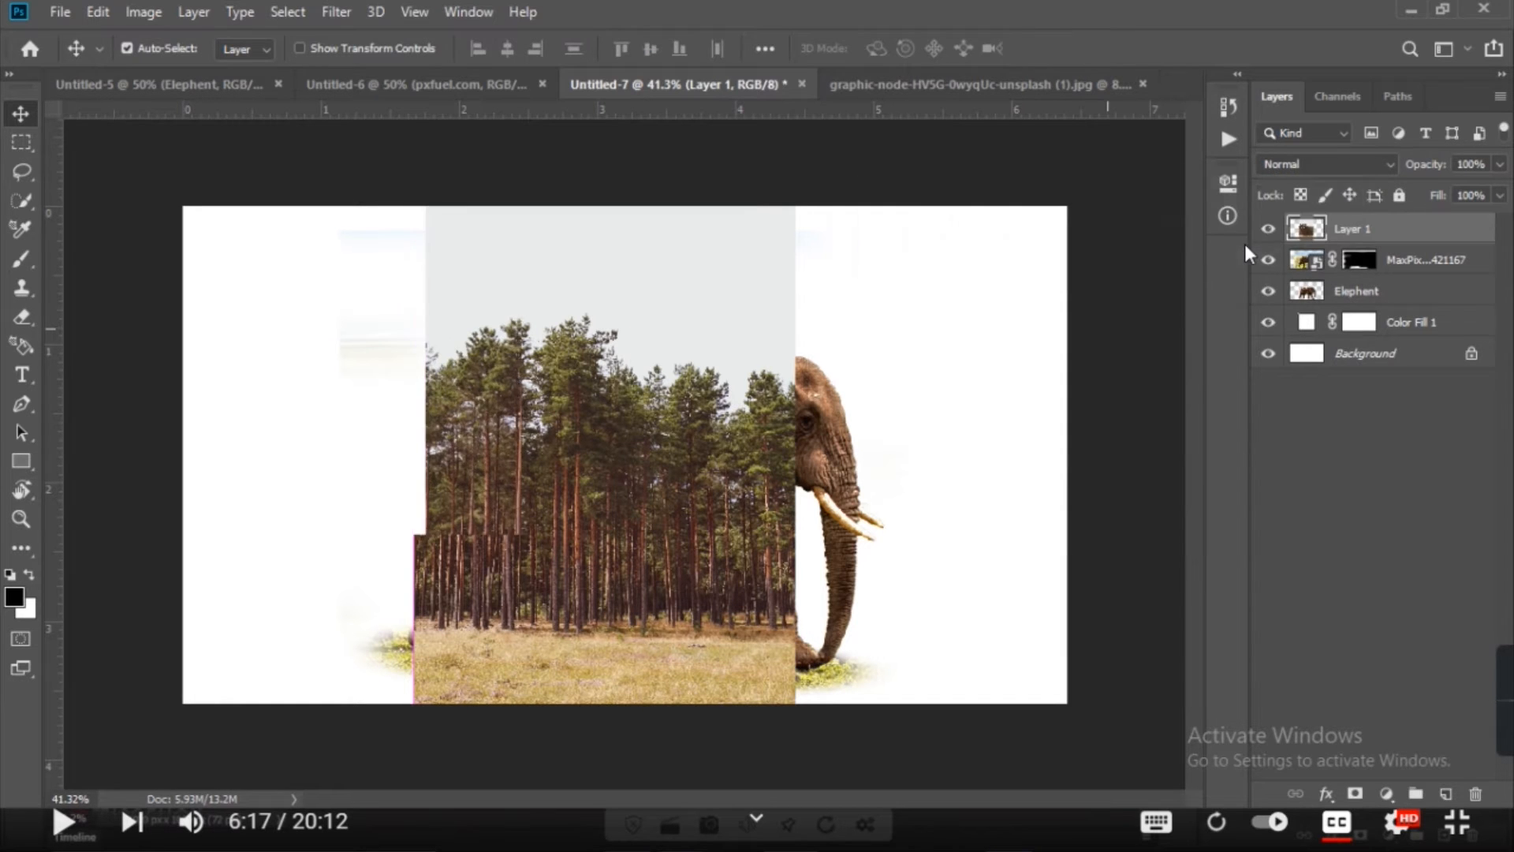
Step: Try the Lighten blend mode on the forest layer
click(1318, 170)
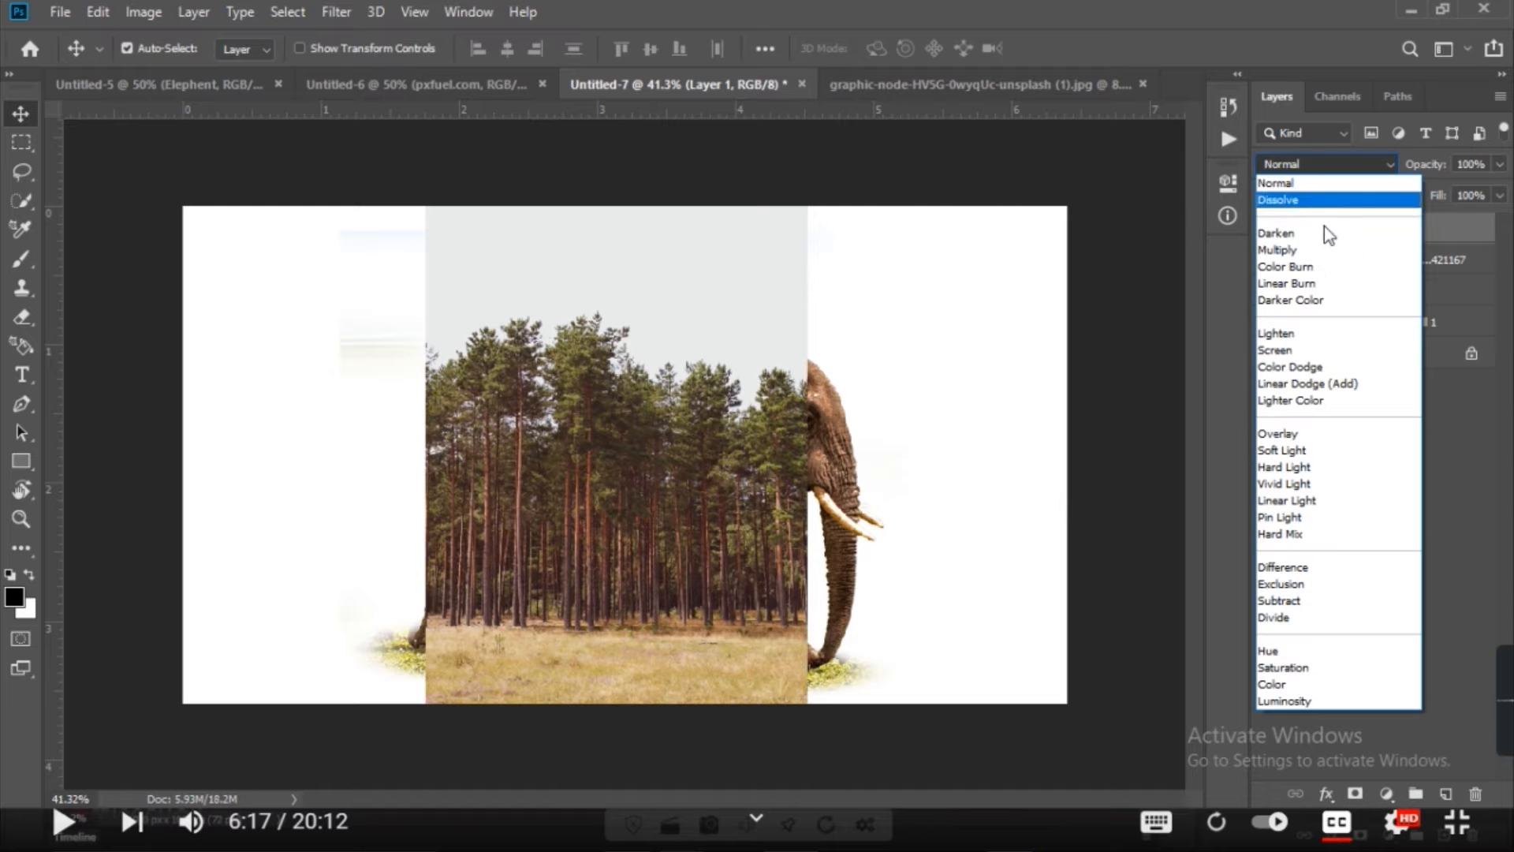
click(1326, 337)
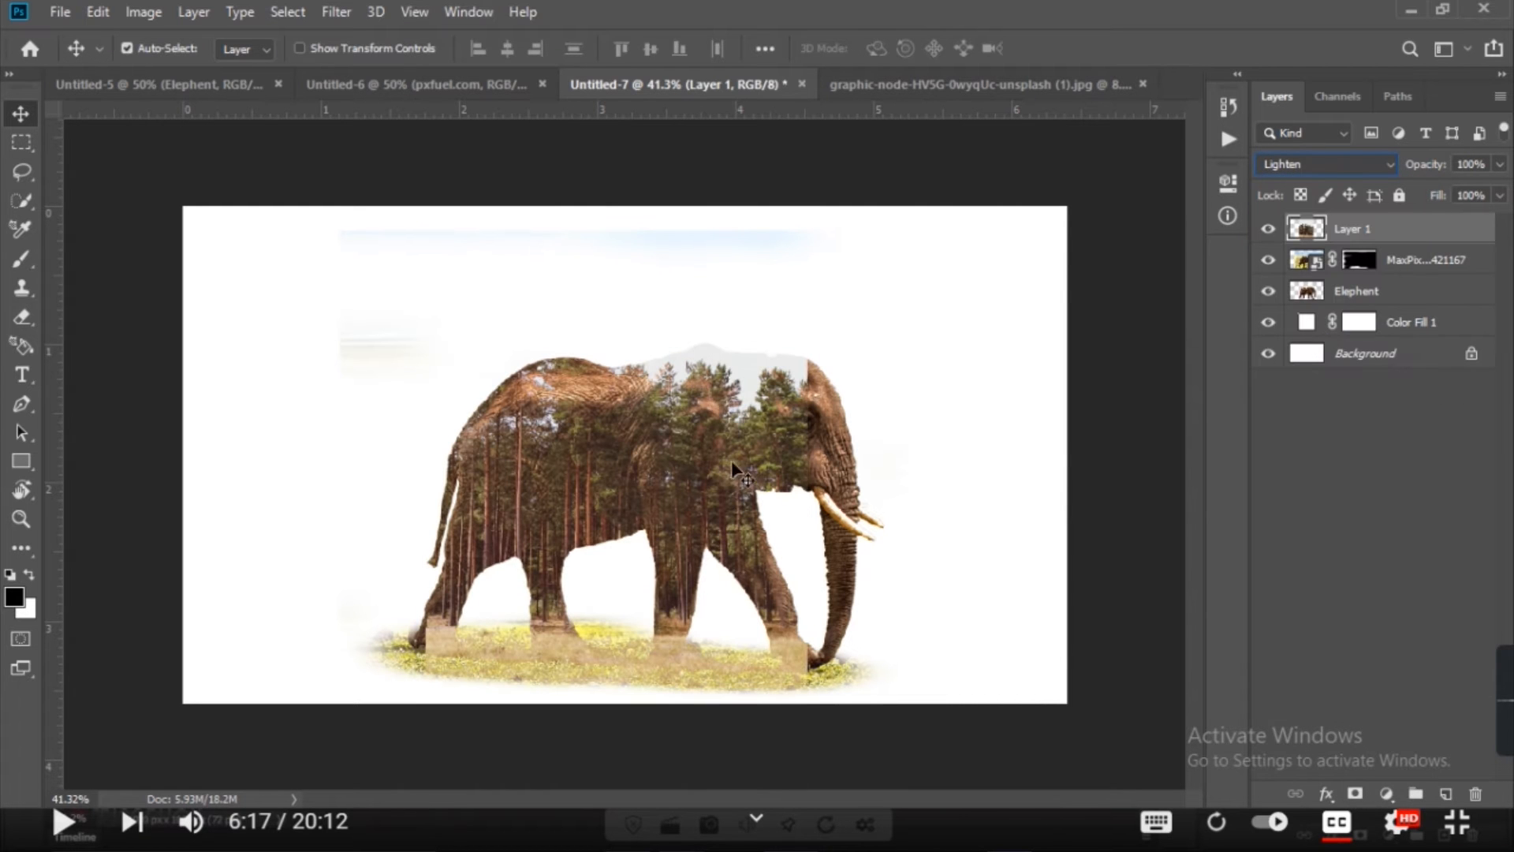
click(1110, 435)
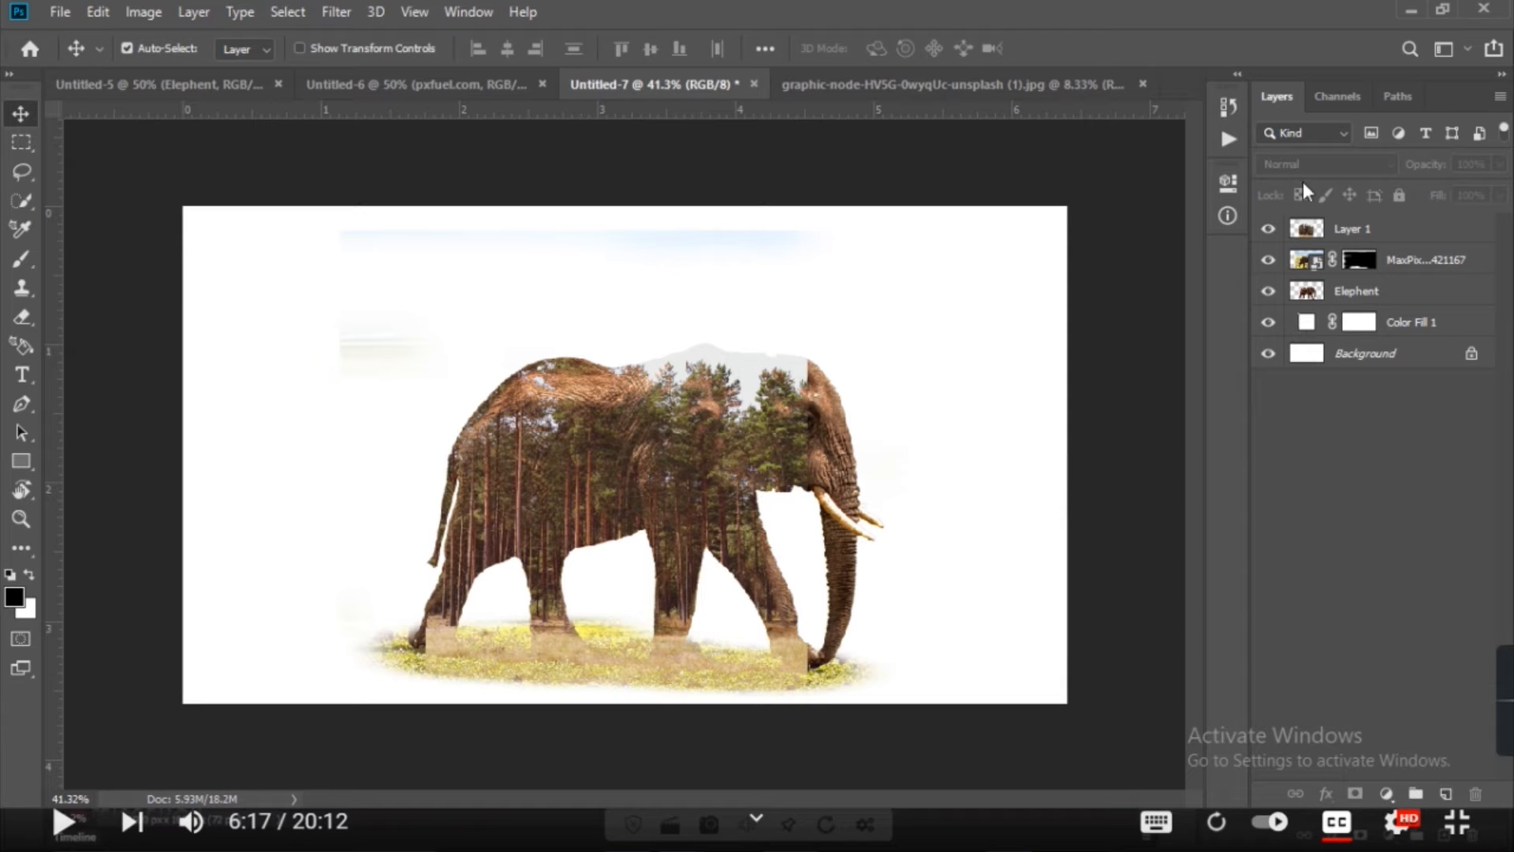
Step: Reselect the forest layer and return its blend mode to Normal
click(1301, 142)
click(1304, 148)
click(1391, 236)
click(1302, 136)
click(1294, 151)
click(1306, 162)
click(1302, 180)
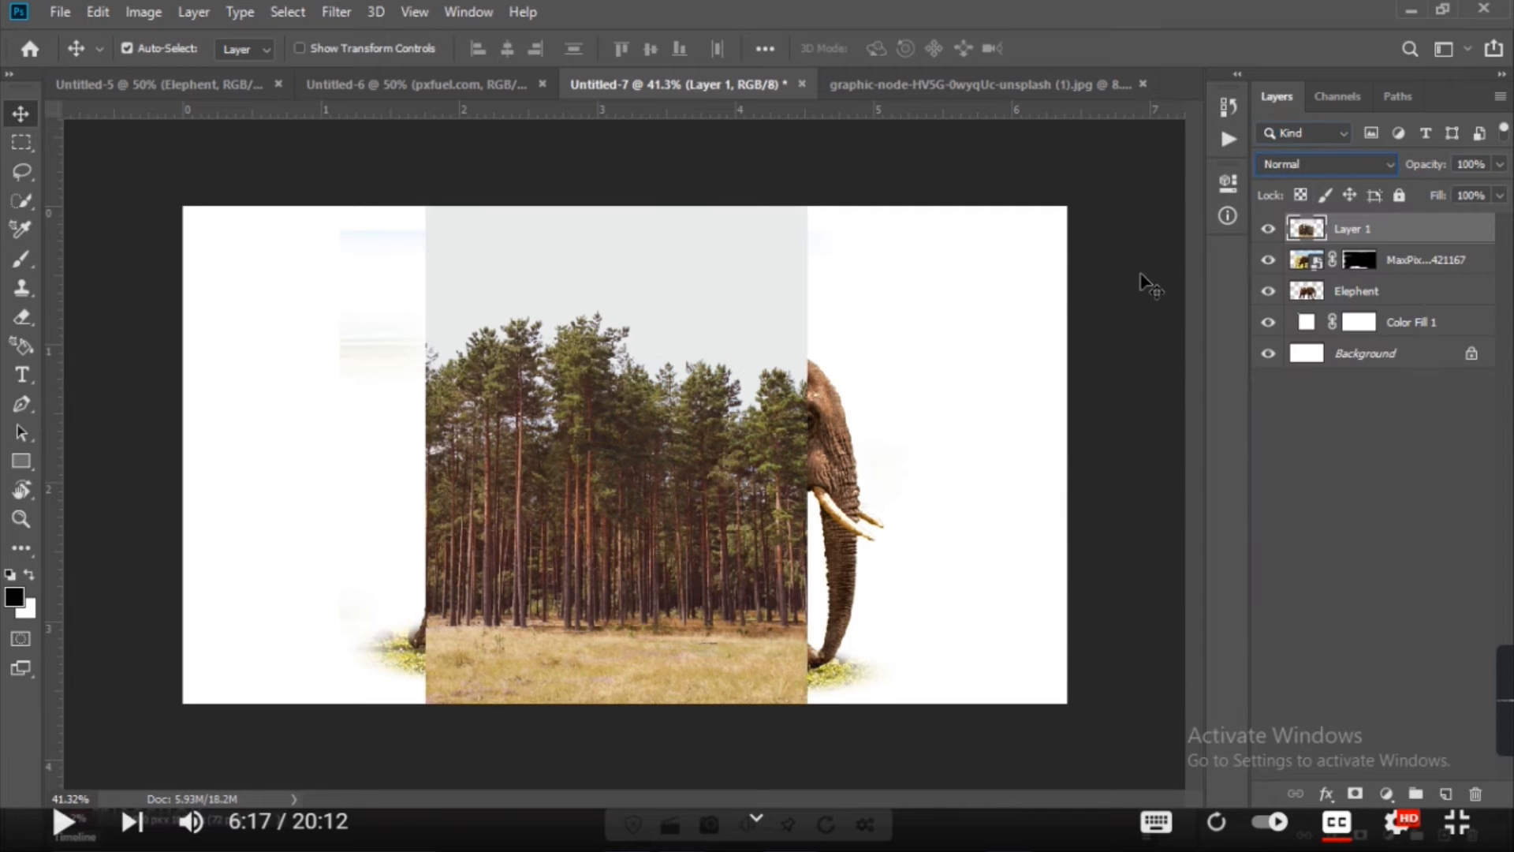
Step: Recolor the Color Fill 1 layer to e9ebea, sampled from the pale sky in the forest photo
double_click(1307, 322)
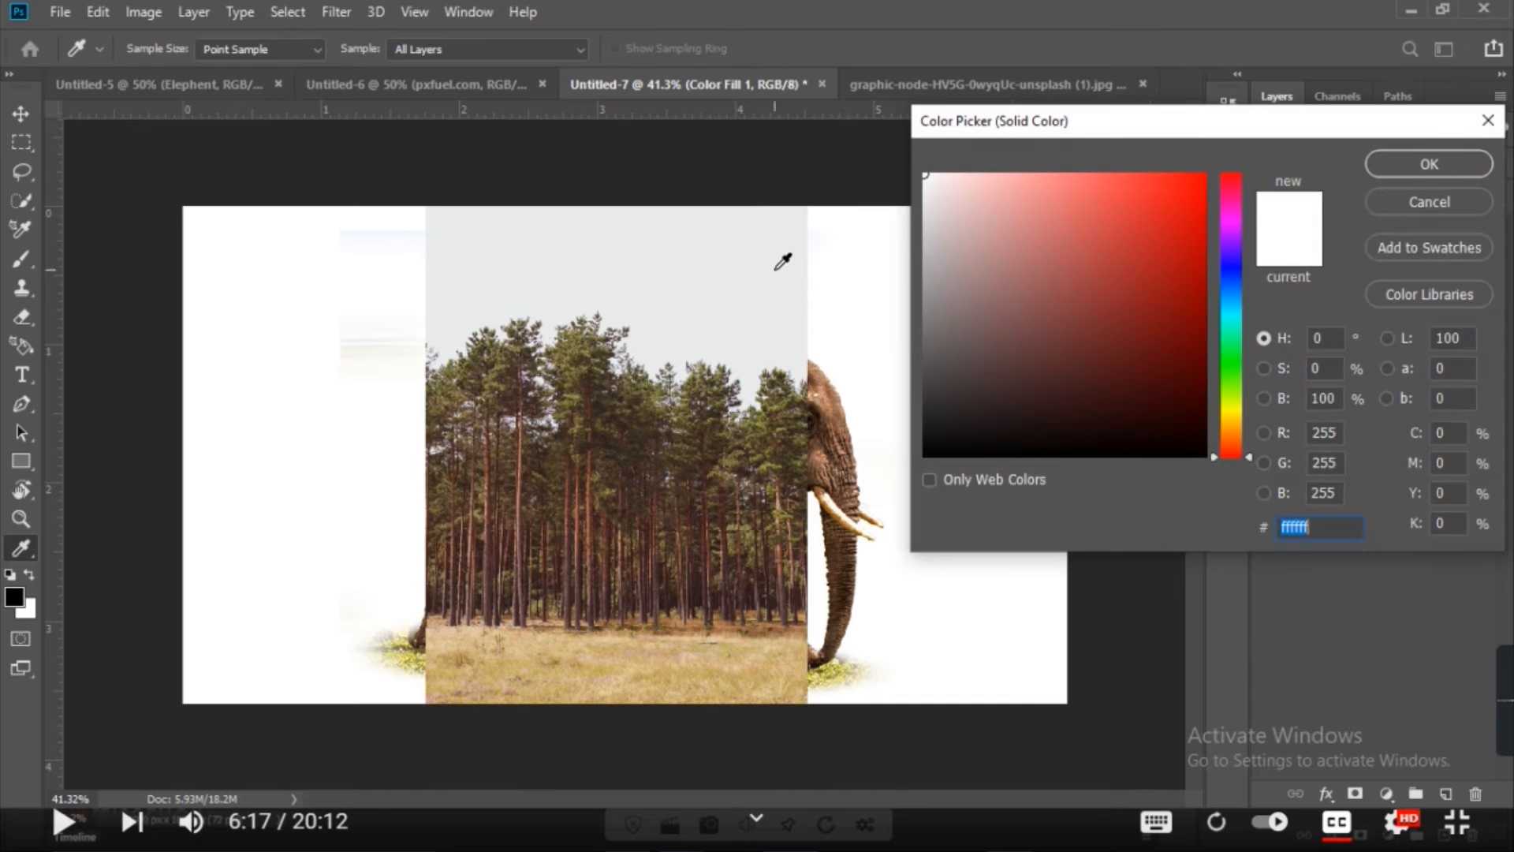
click(744, 265)
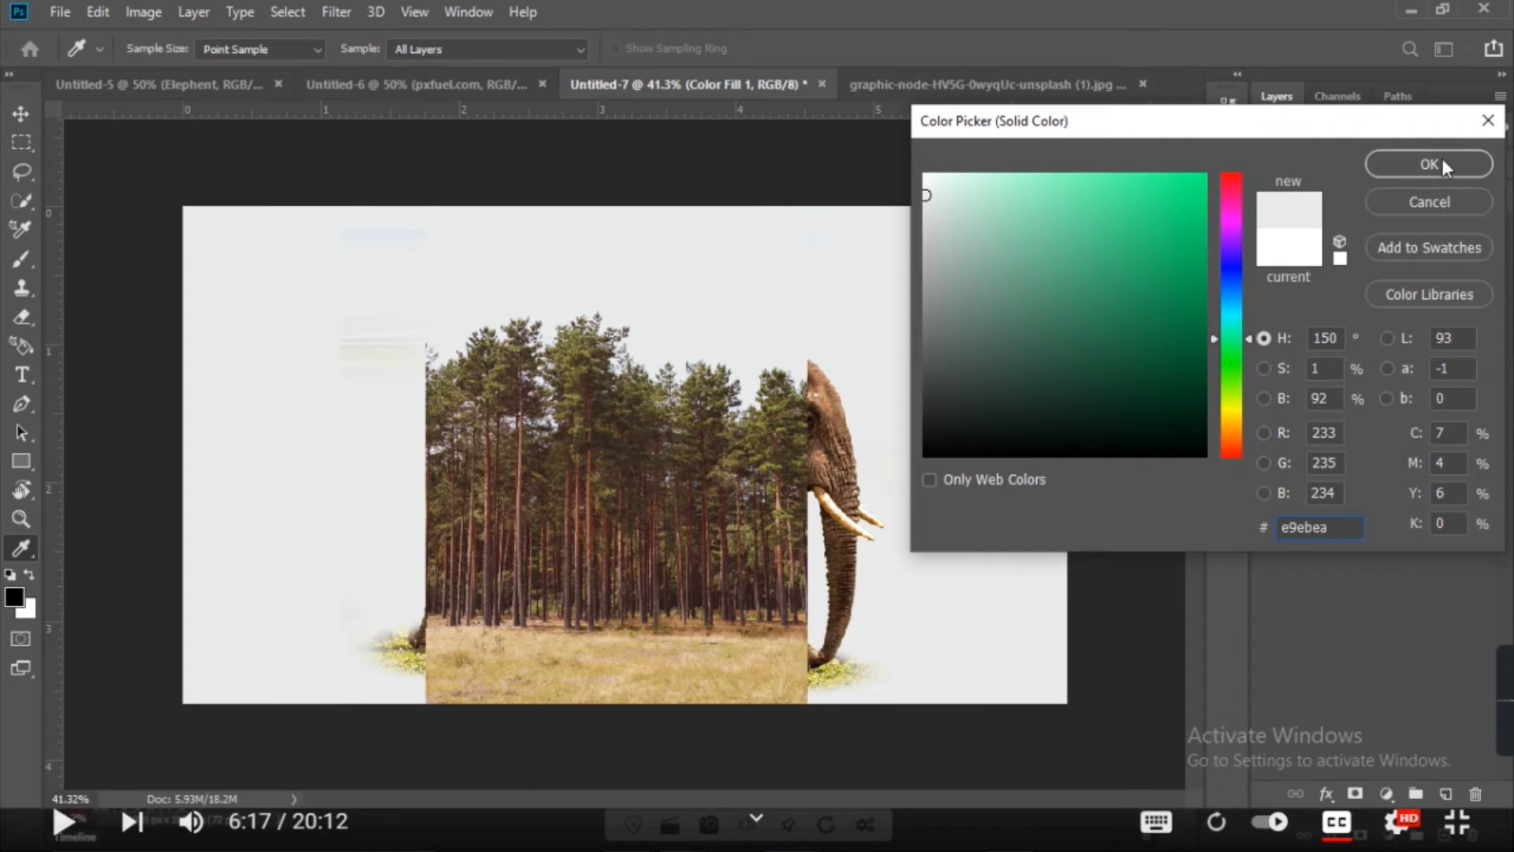
click(1443, 163)
Step: Compare blend modes such as Darken and Linear Burn on the forest layer and settle on Lighten
click(1322, 229)
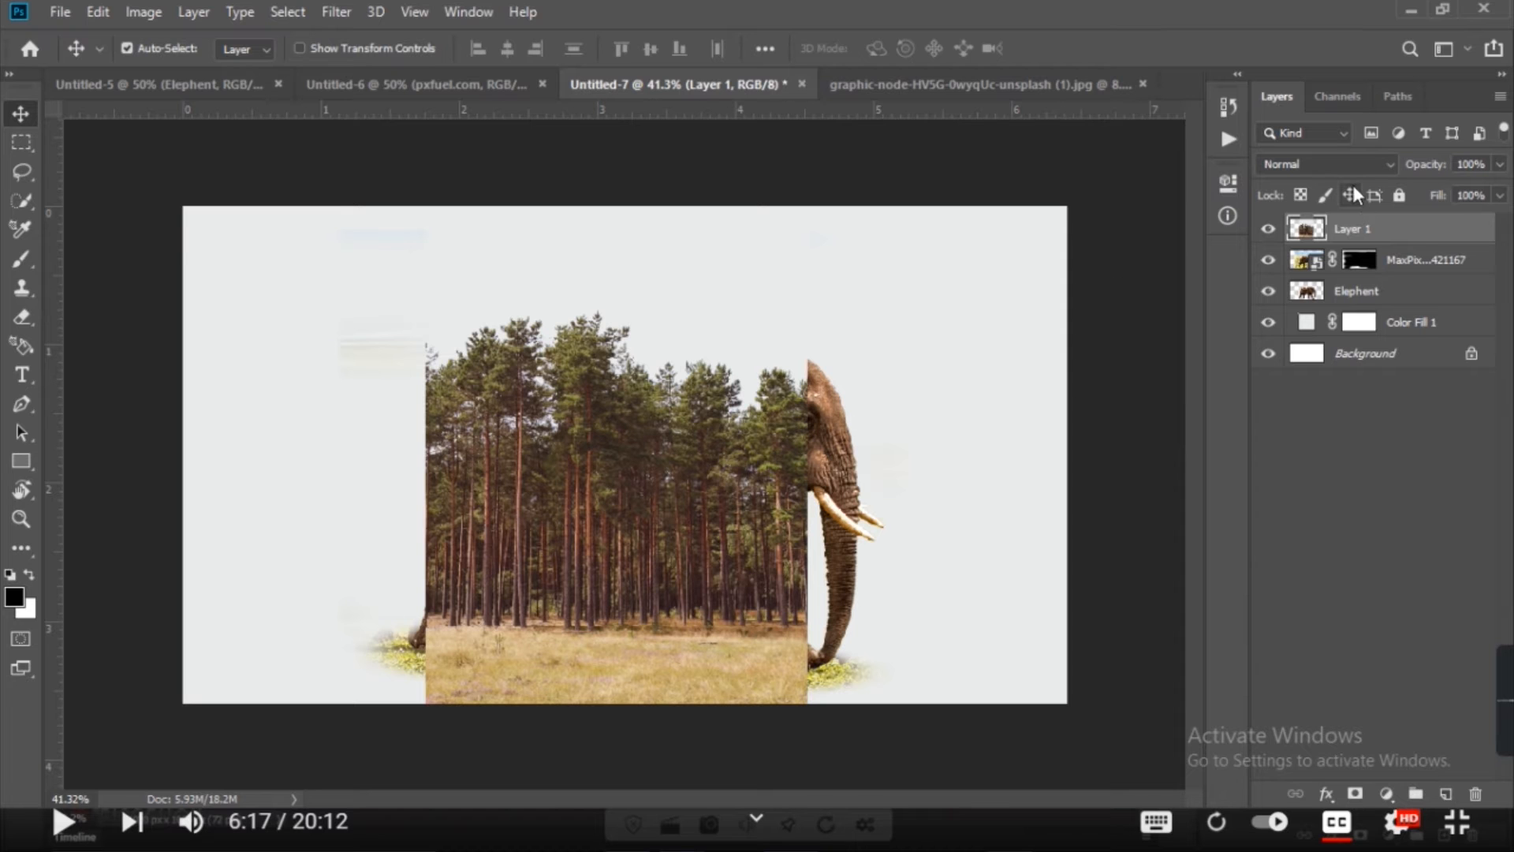
click(1325, 164)
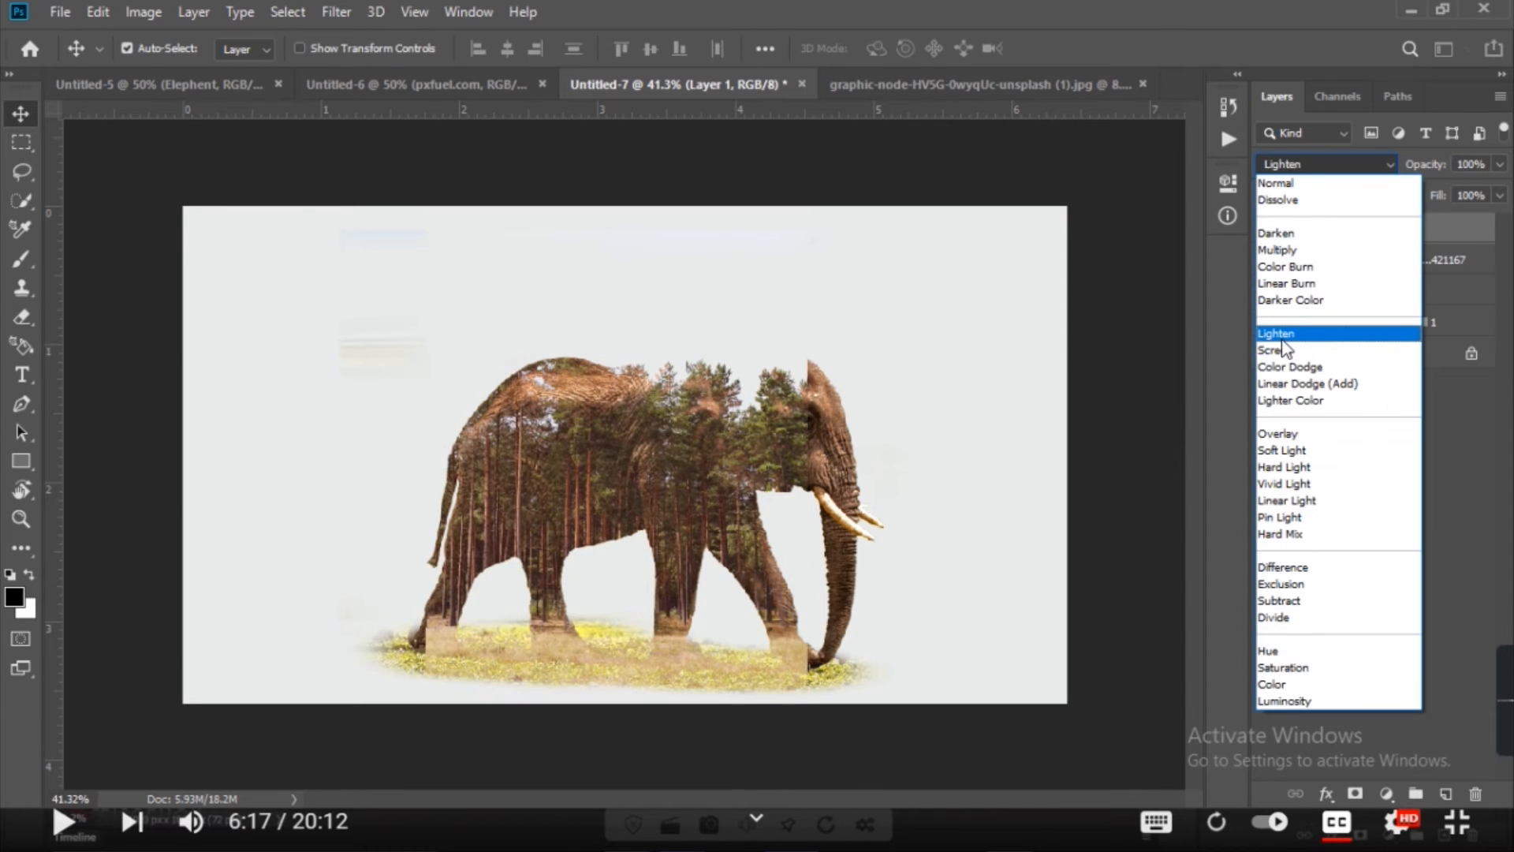
click(1282, 340)
scroll(1283, 340, up, 6)
scroll(1279, 339, down, 1)
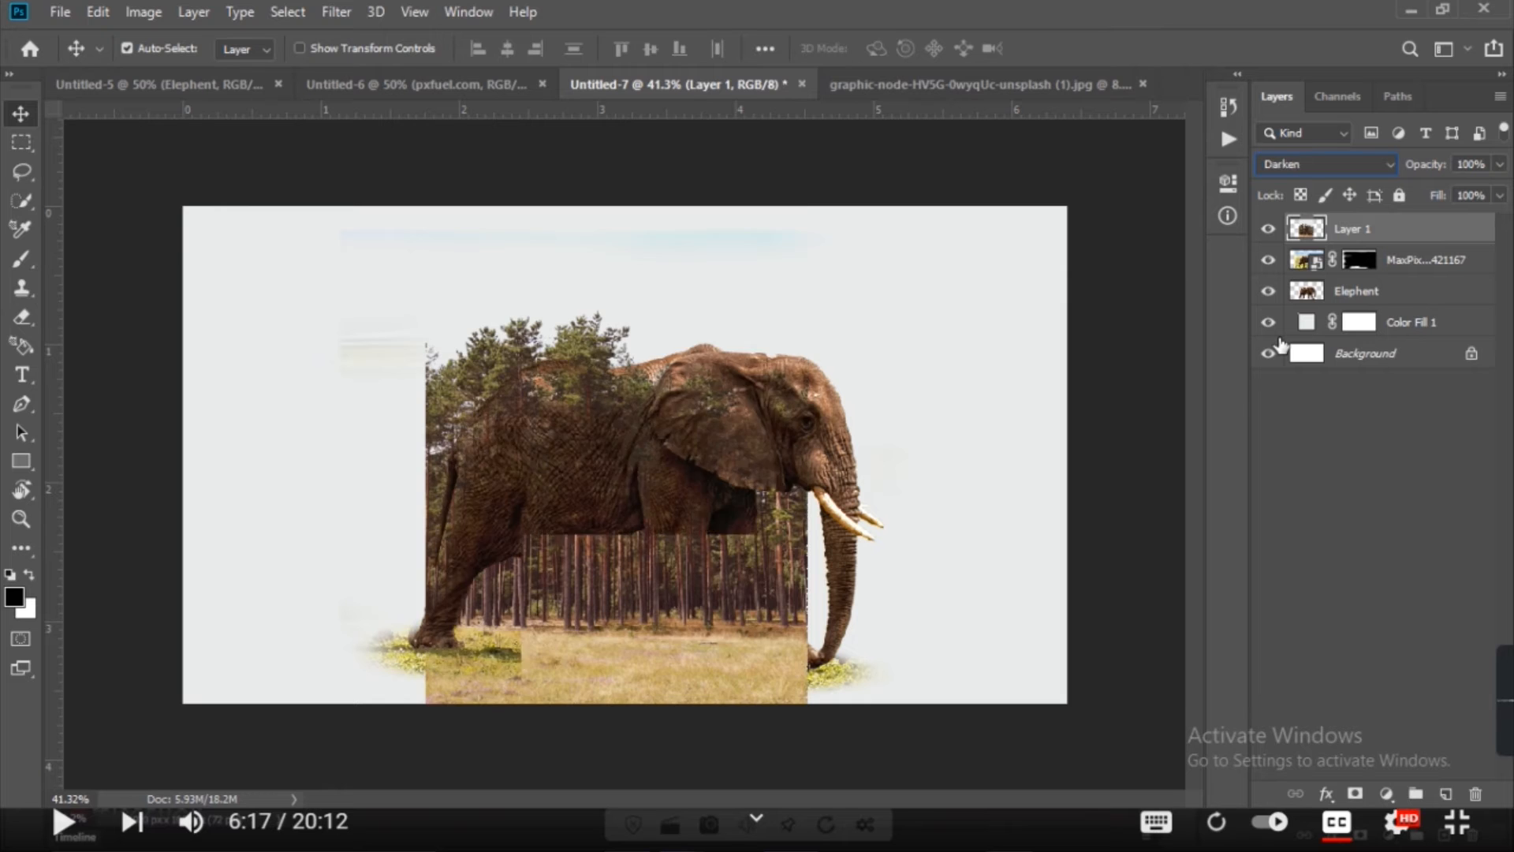
scroll(1283, 345, down, 3)
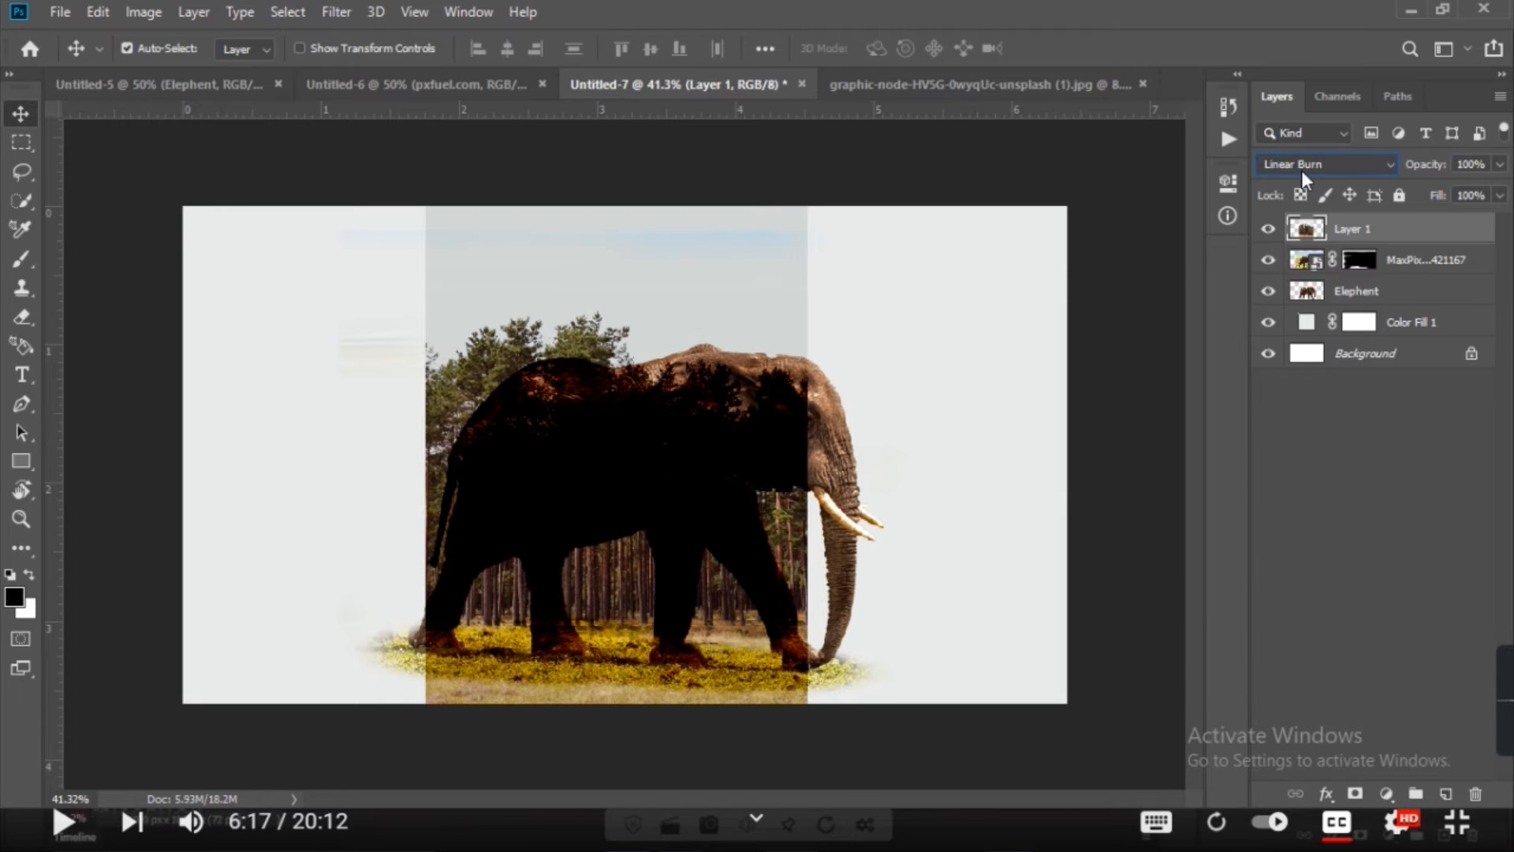
click(1301, 167)
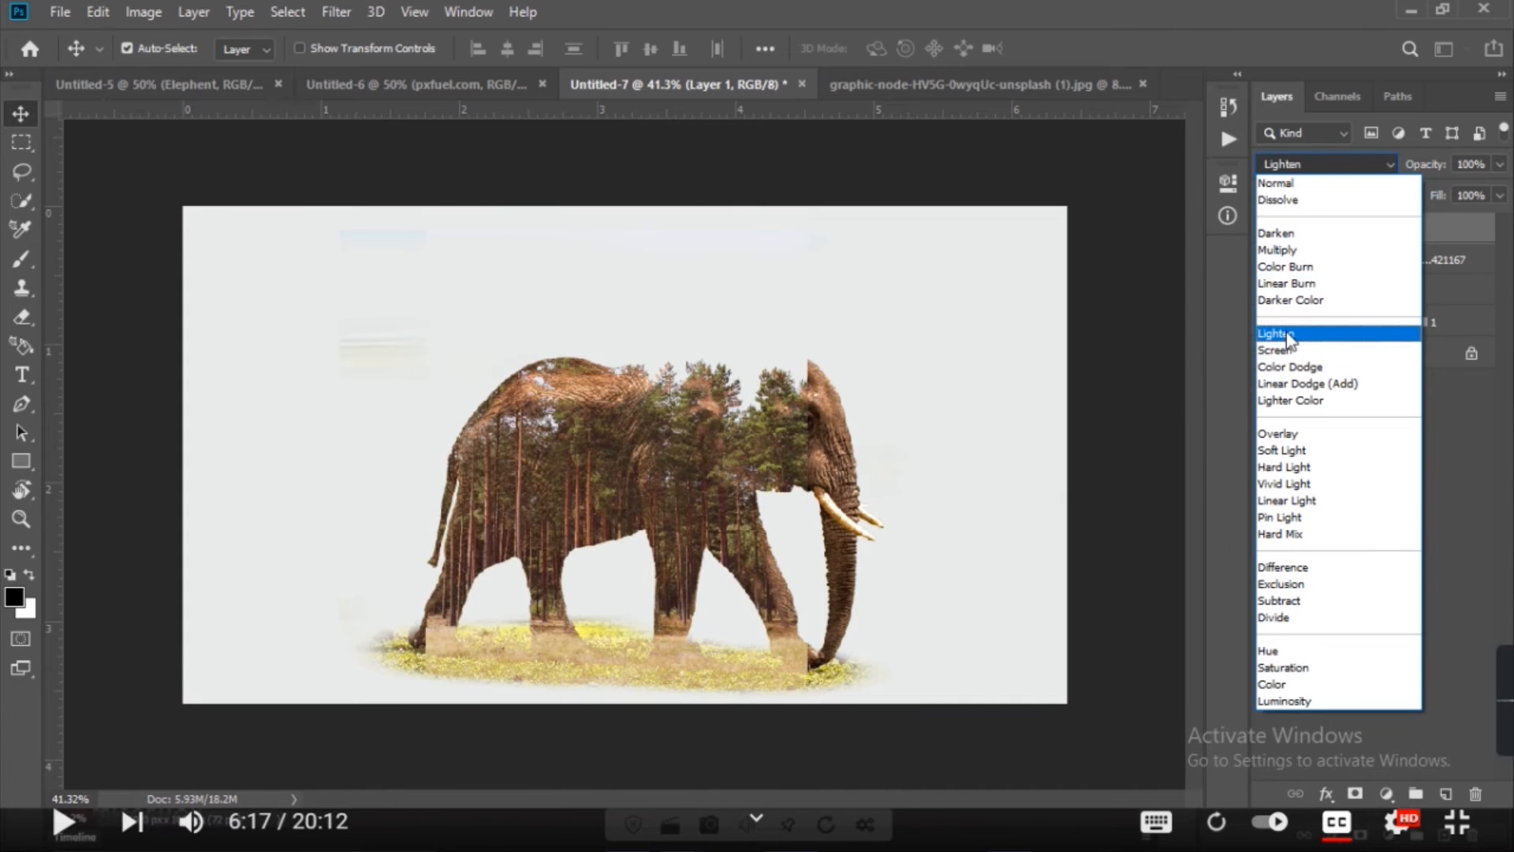
click(1288, 339)
Step: Move the forest layer slightly down over the elephant and flip it horizontally with Free Transform
mouse_move(780, 347)
mouse_down()
mouse_move(781, 307)
mouse_move(774, 372)
mouse_up()
key(ctrl+plus)
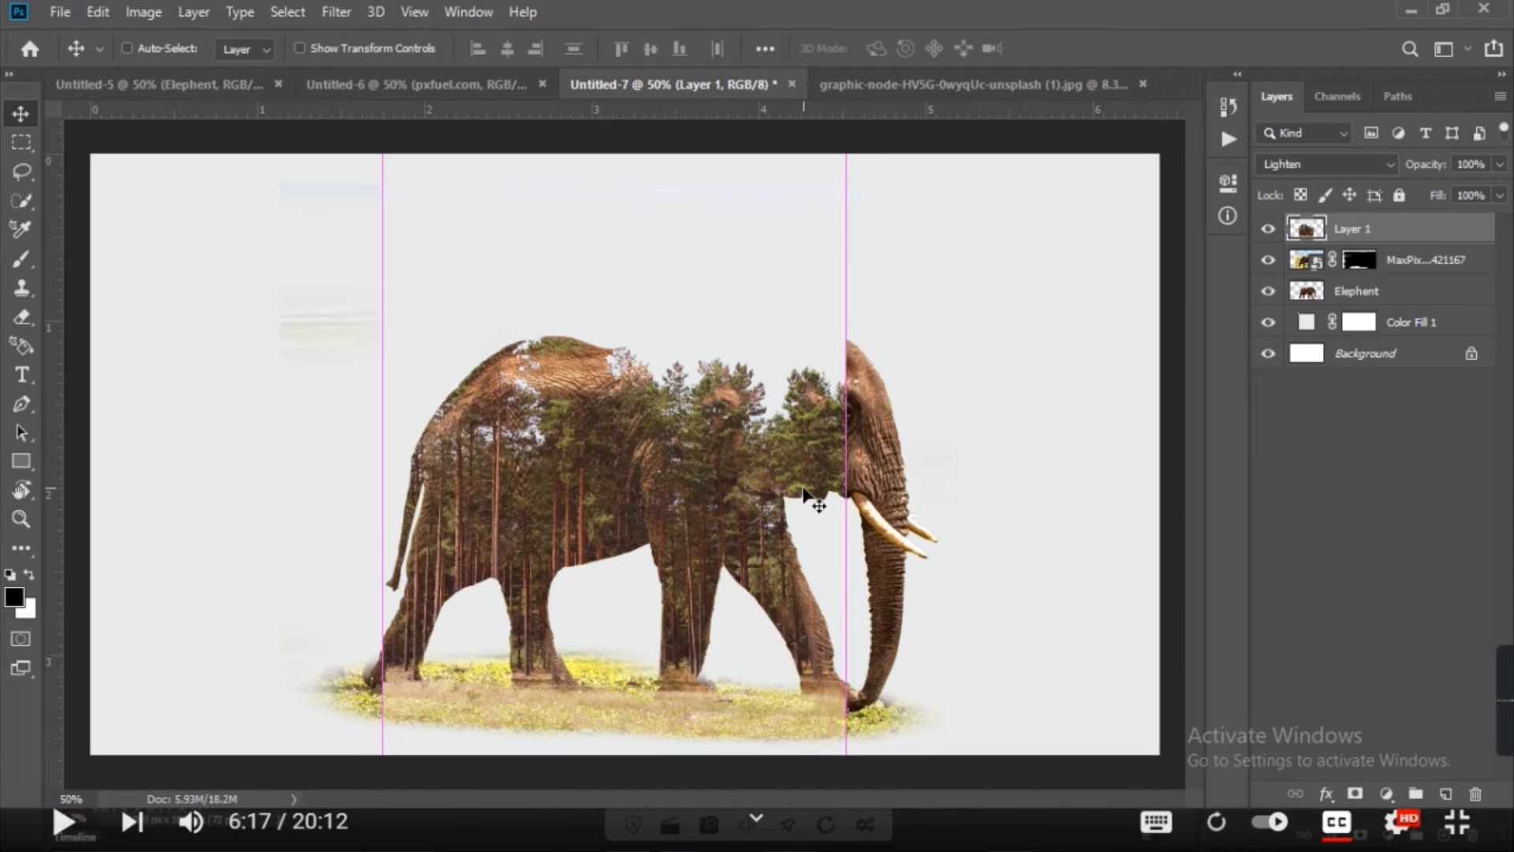
key(ctrl+t)
right_click(714, 386)
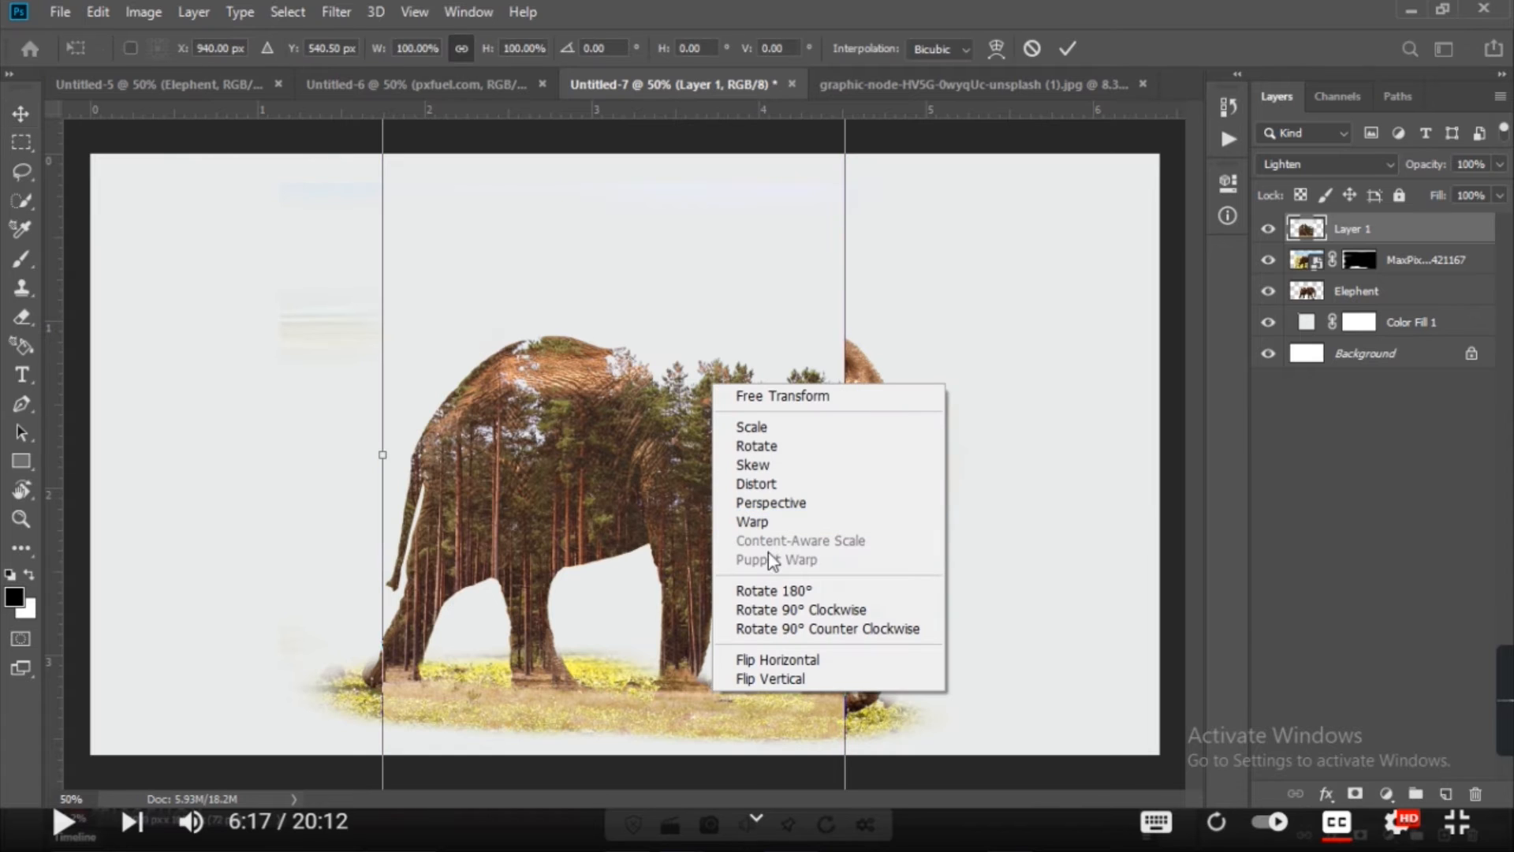
click(783, 659)
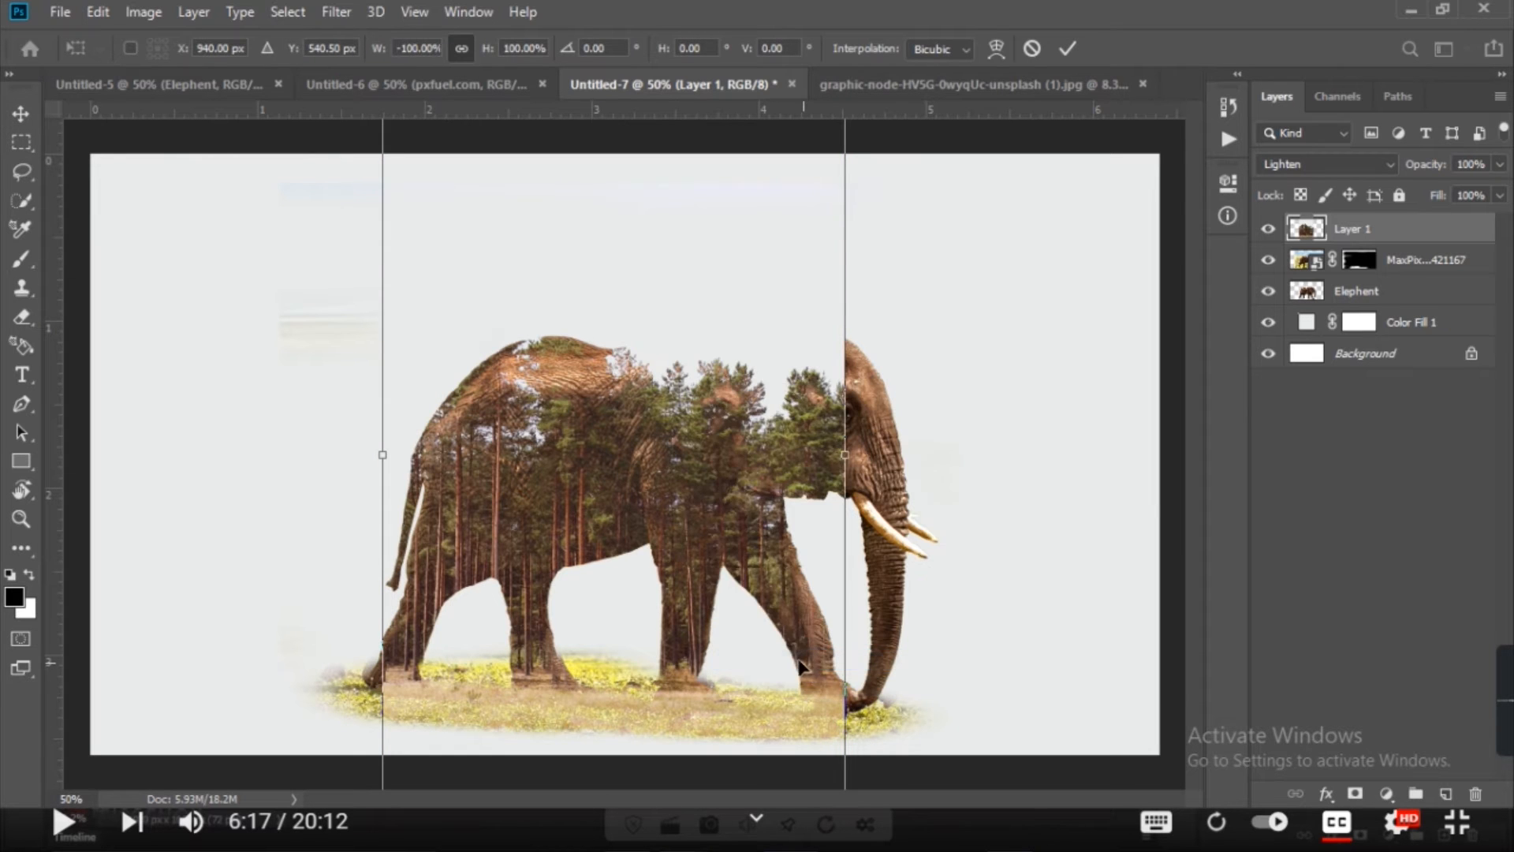
Step: Enlarge the flipped forest to 102.89% and reposition it over the elephant's body at about X 927 px, Y 560.5 px
drag(748, 460, 743, 423)
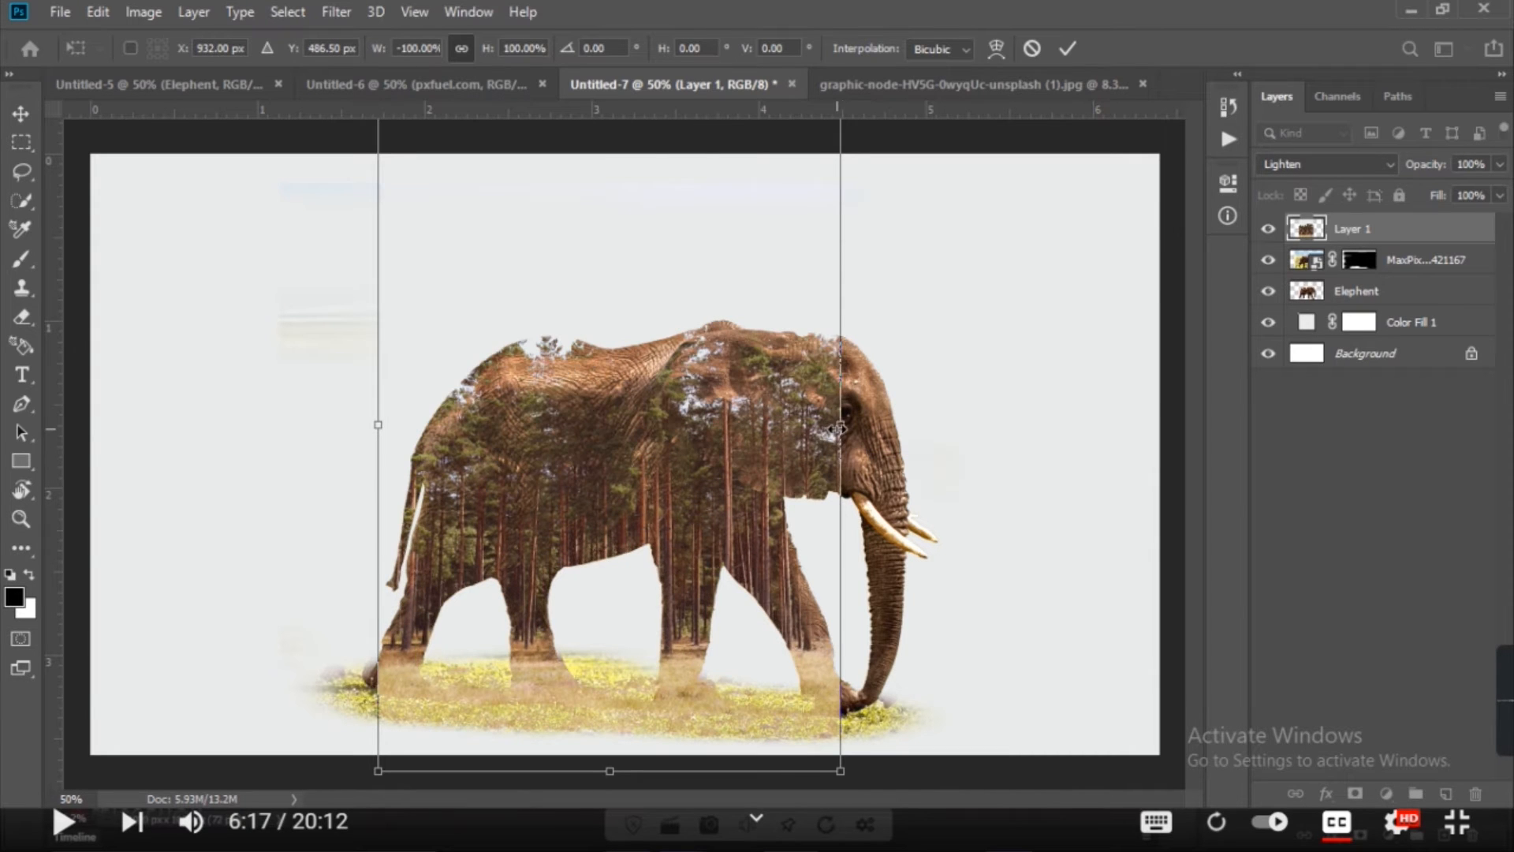
drag(840, 428, 854, 426)
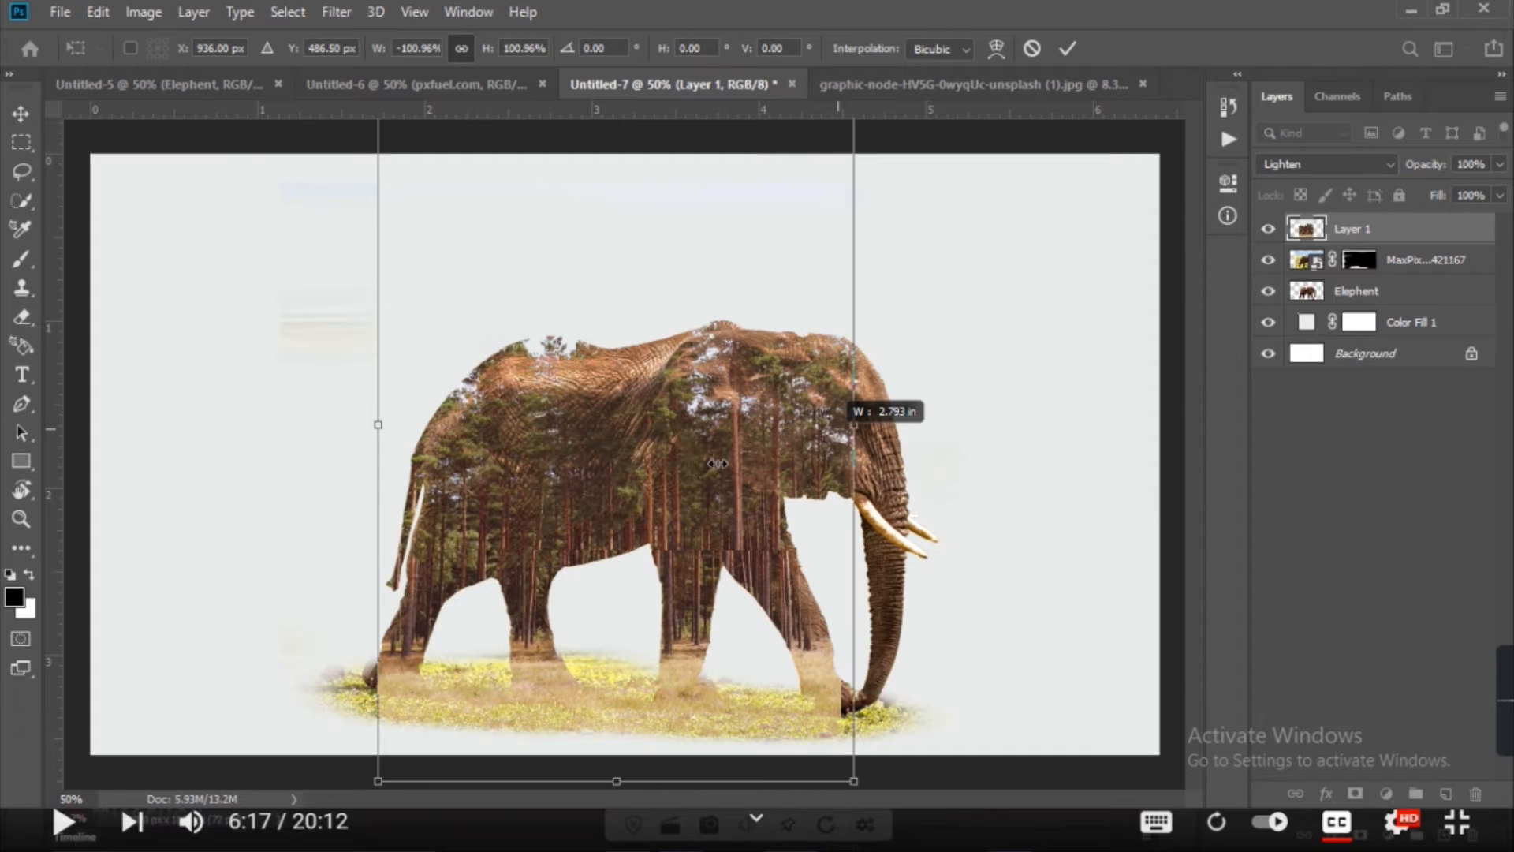
drag(718, 464, 714, 490)
key(Up)
key(Up)
key(Up)
key(Up)
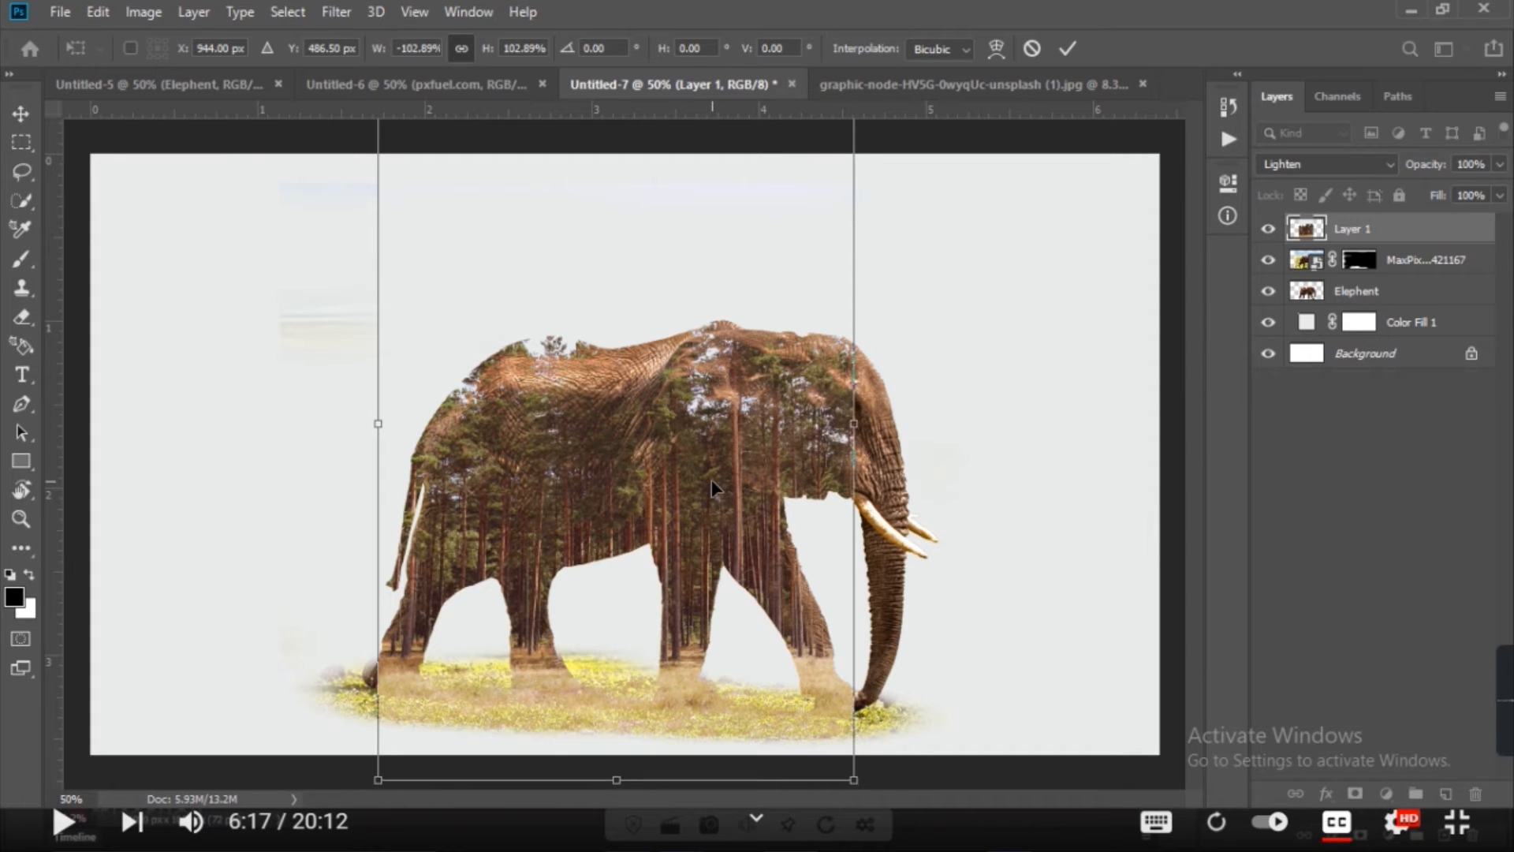
drag(714, 489, 688, 520)
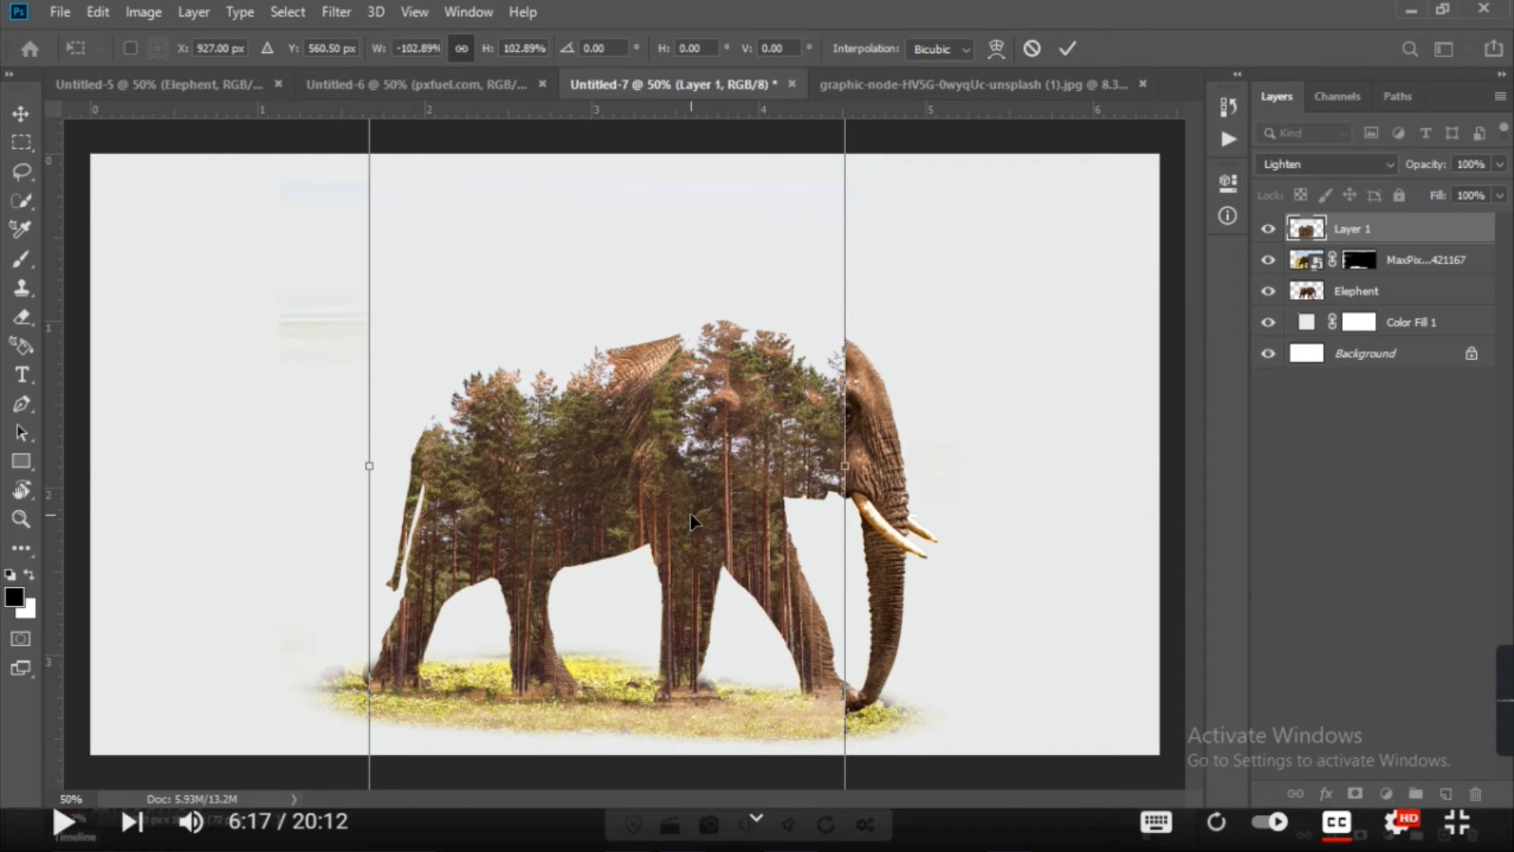
Step: Set the forest layer to Normal, flip it horizontally within the active transform, and return its blend mode to Lighten
key(shift+alt+n)
right_click(698, 309)
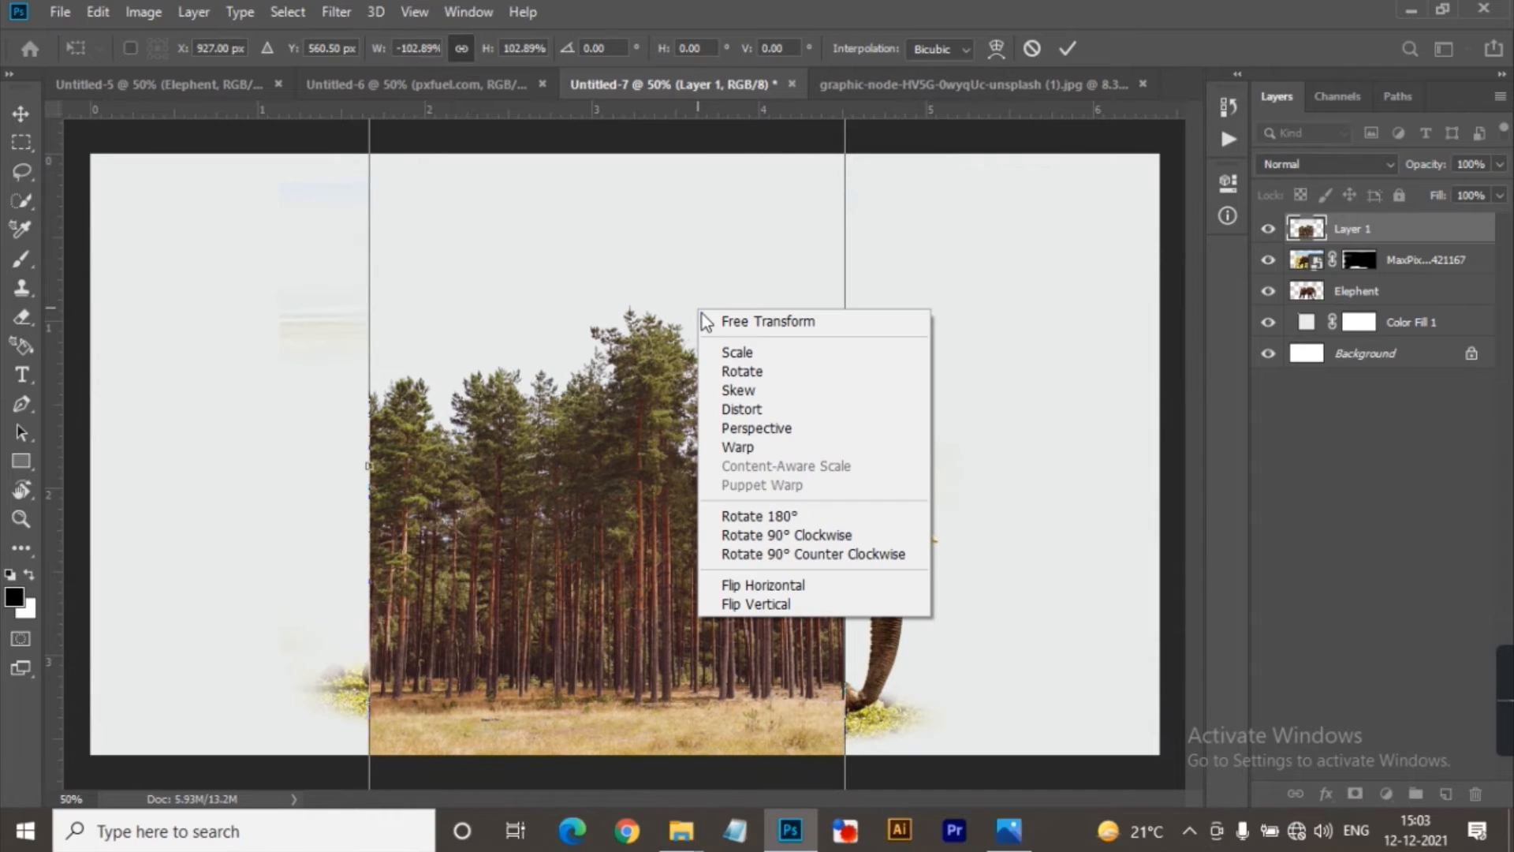
click(745, 588)
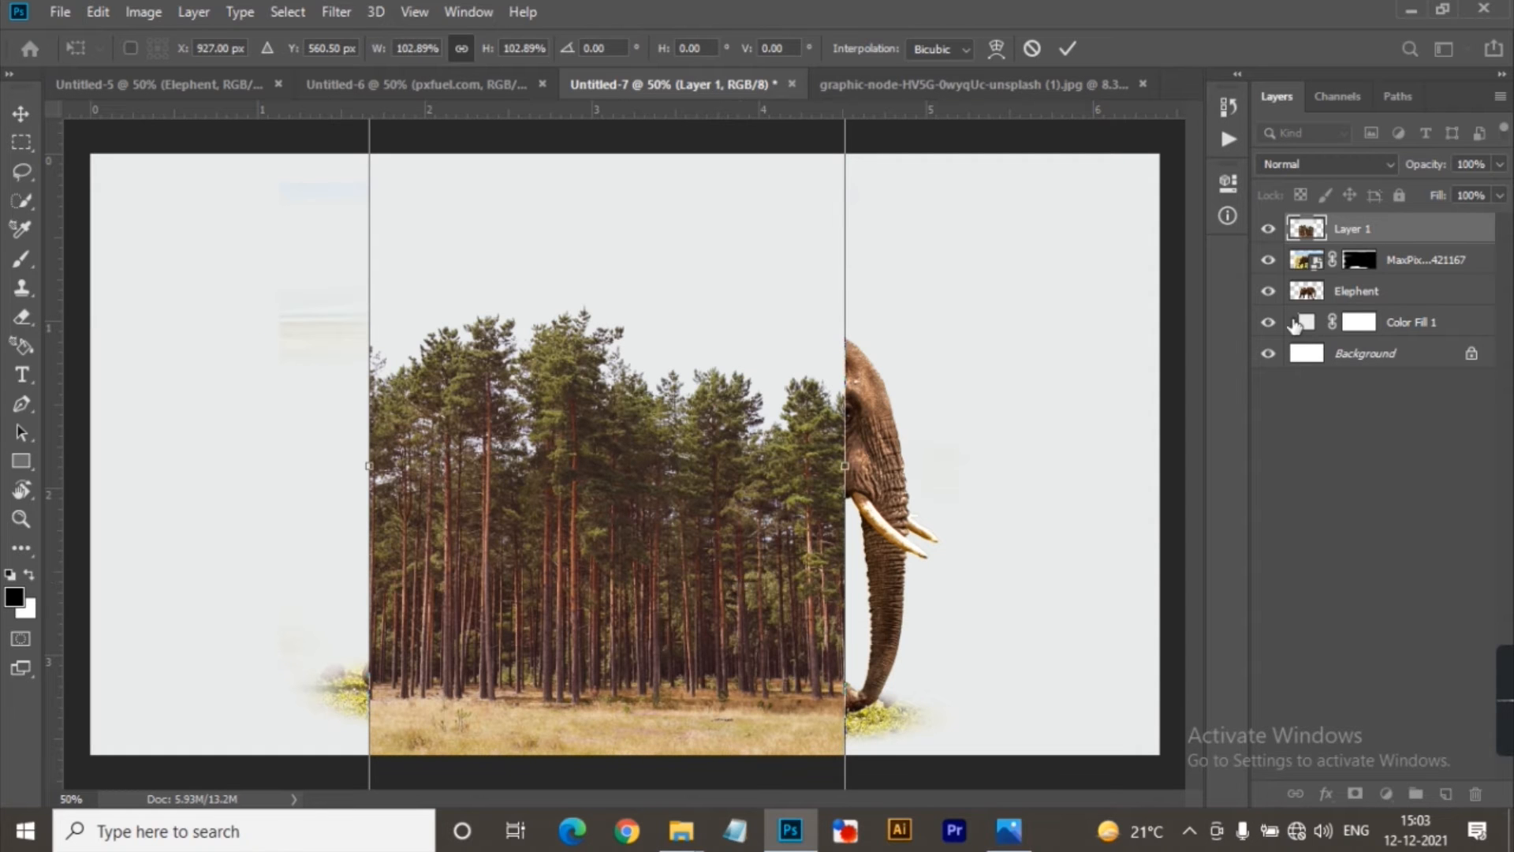
click(1311, 162)
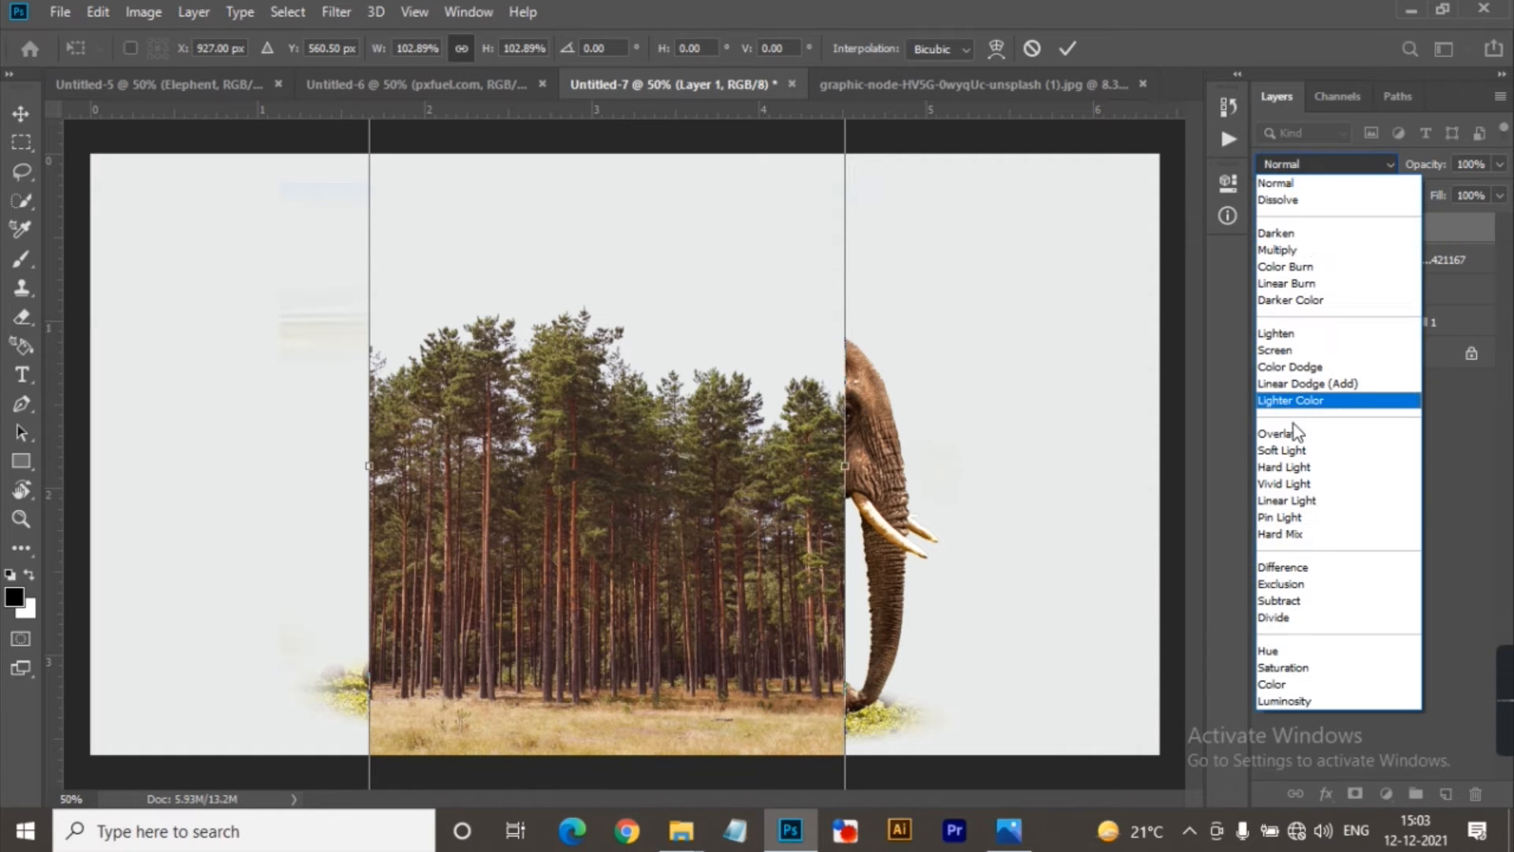
click(1291, 338)
Step: Enlarge the forest layer to 106.10%, reposition it over the elephant at about X 897 px, Y 528 px, and apply the transform
drag(691, 451, 700, 471)
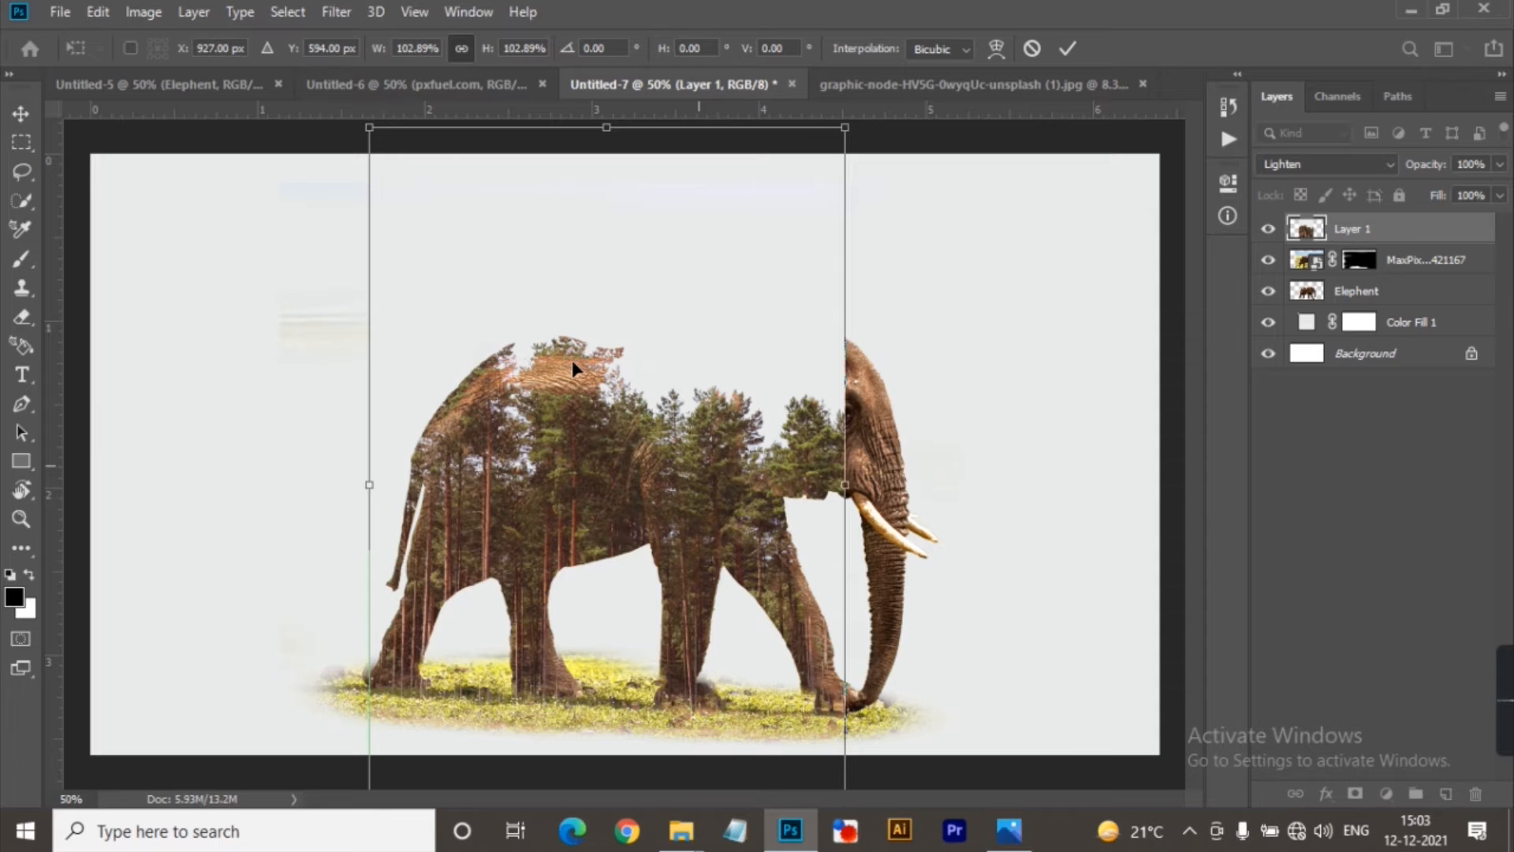
drag(574, 366, 668, 377)
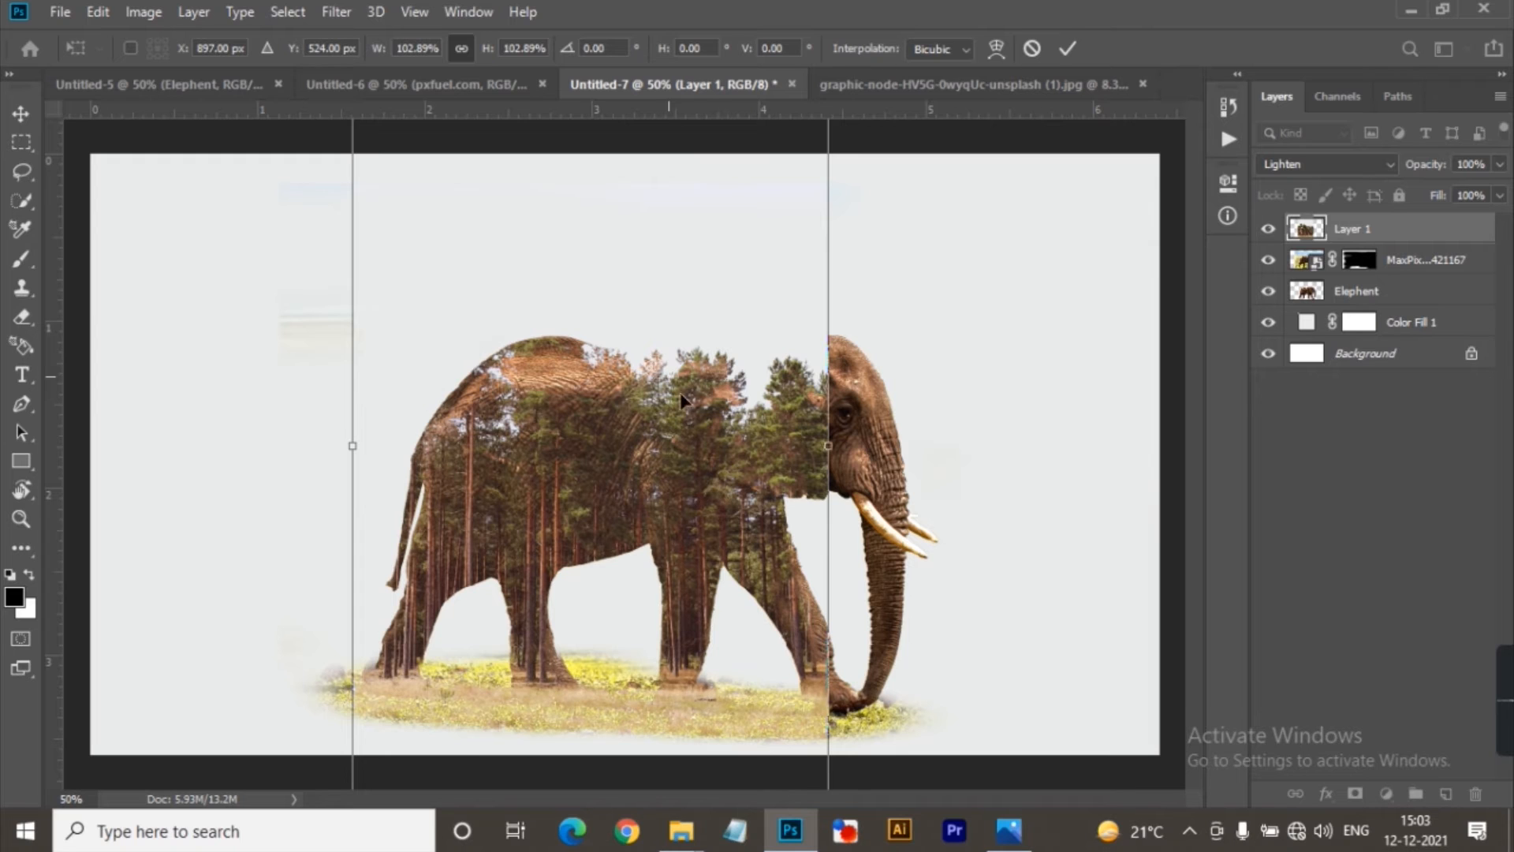
drag(827, 450, 836, 448)
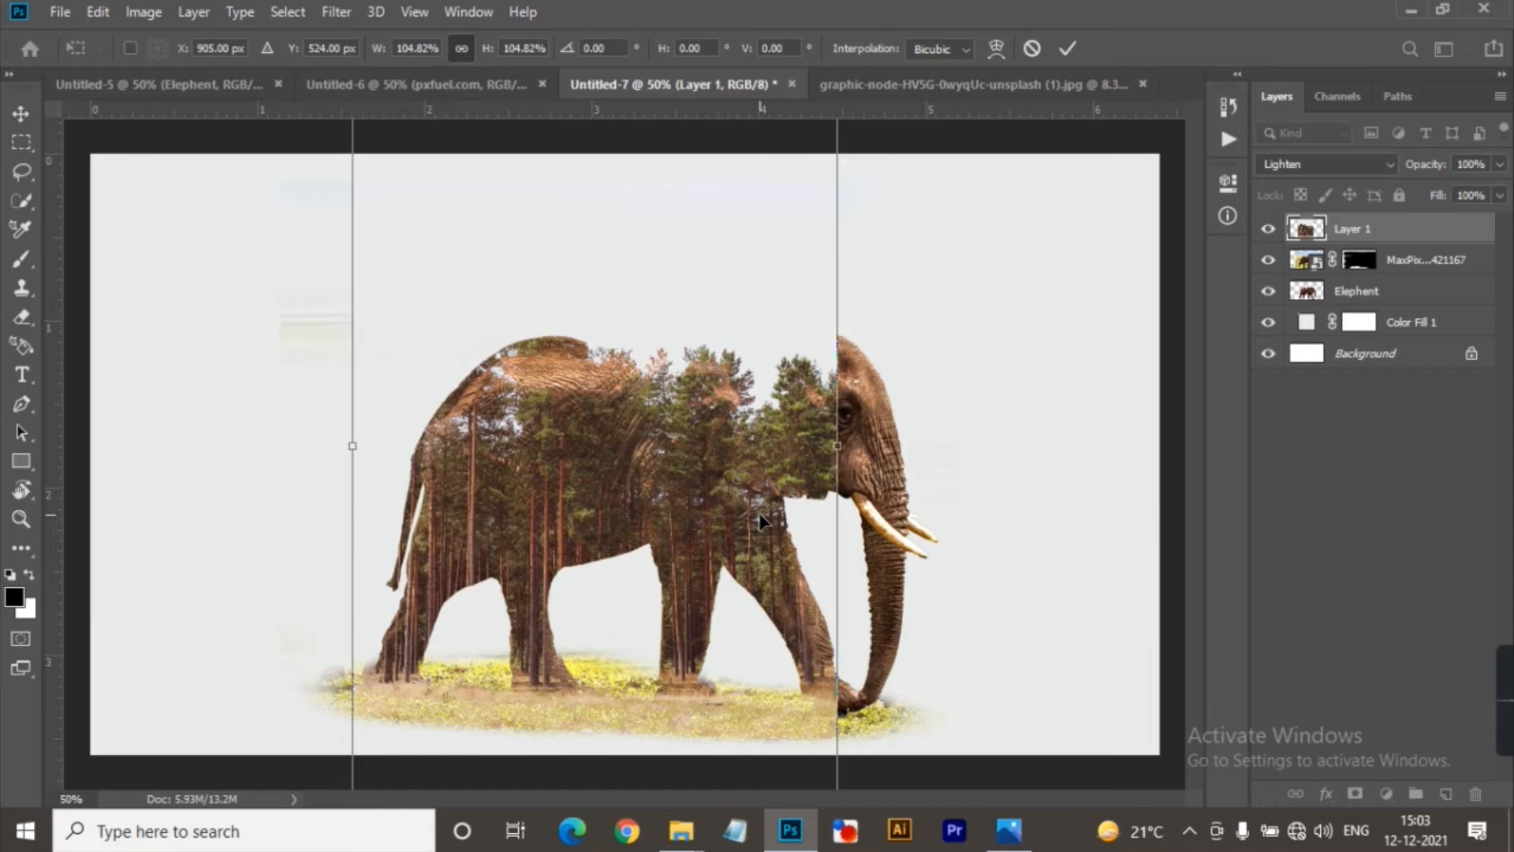
key(ctrl+minus)
key(ctrl+minus)
drag(610, 268, 610, 270)
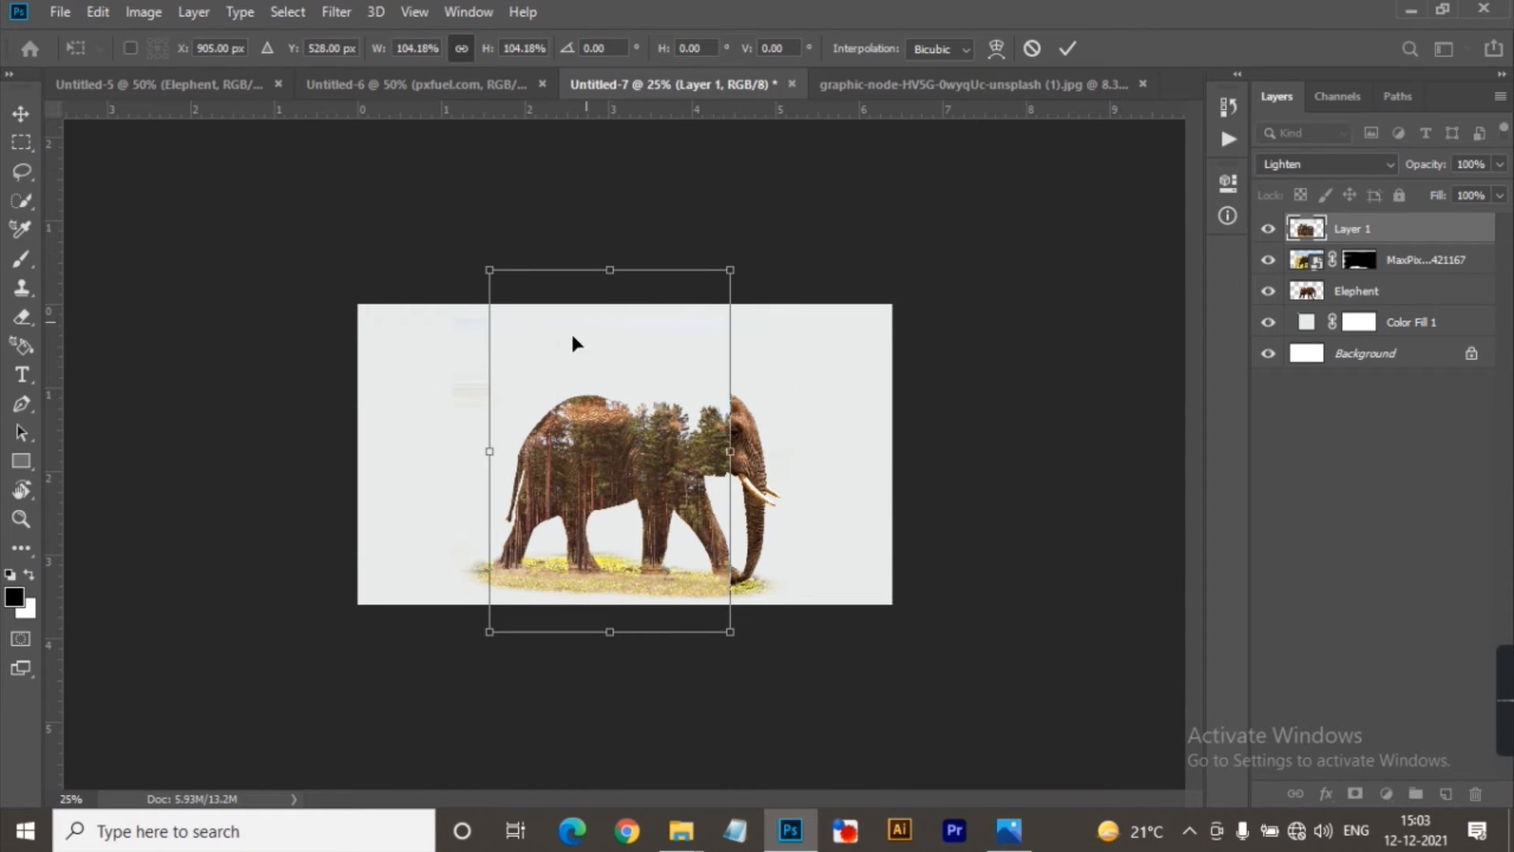
drag(488, 460, 492, 462)
key(ctrl+plus)
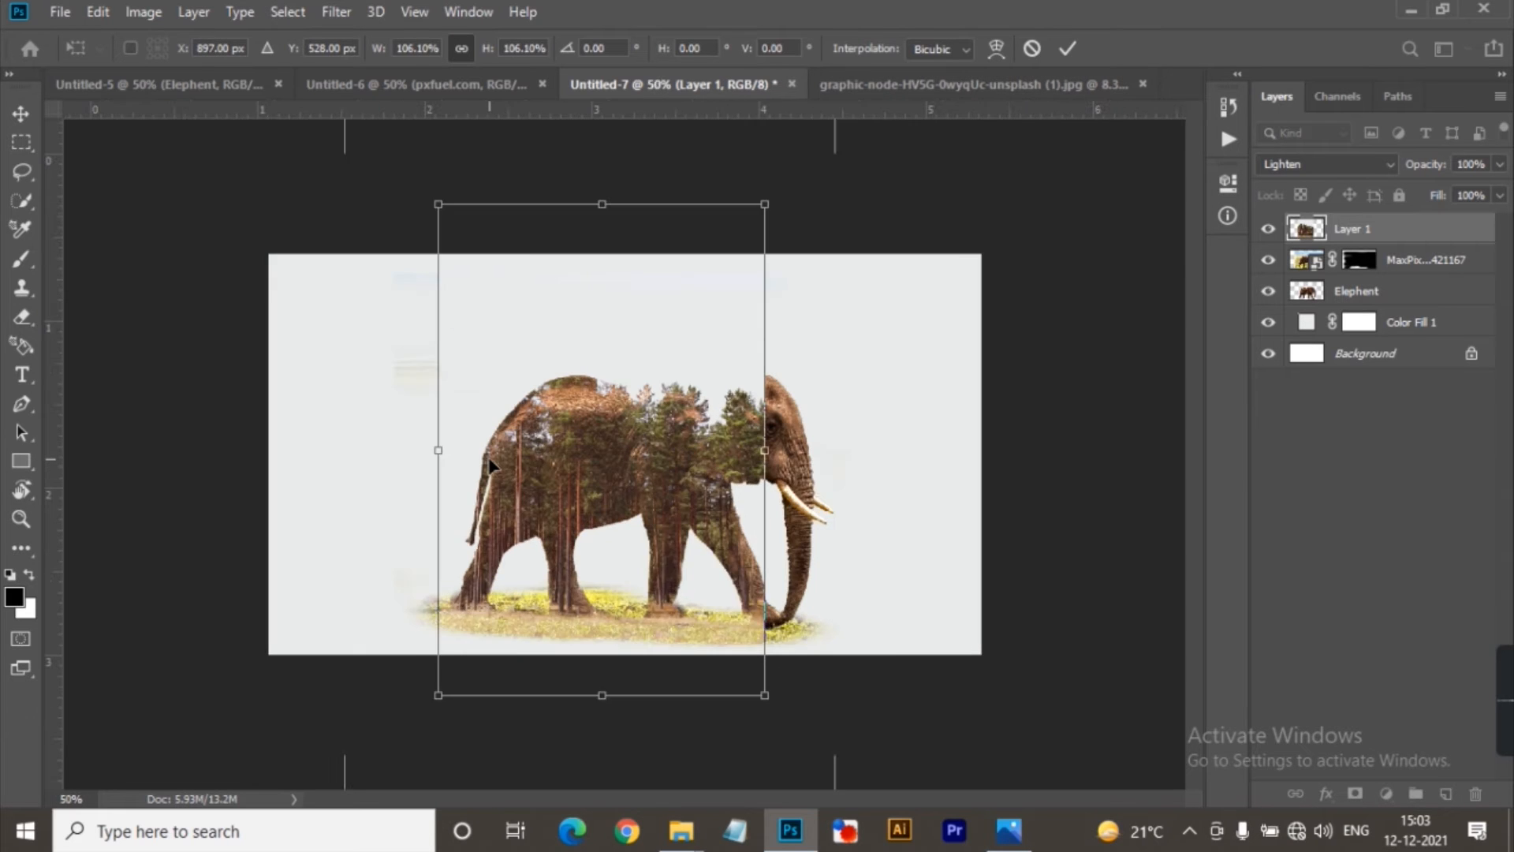
key(Return)
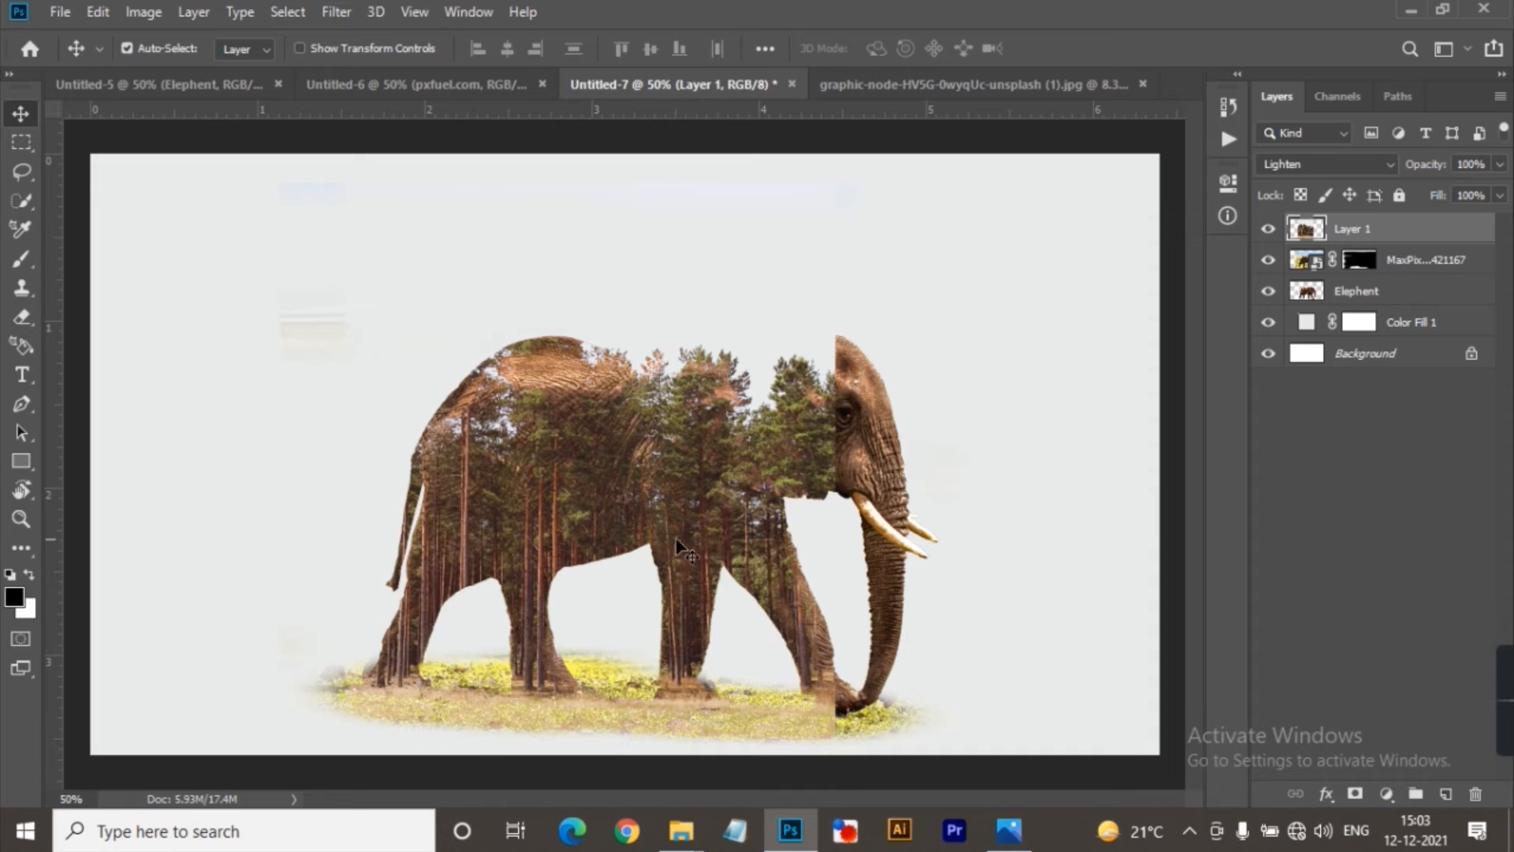
Step: Paint black on Layer 1 with a 300 px Soft Round brush along the forest's hard edge at the elephant's head and front leg
right_click(20, 275)
click(21, 259)
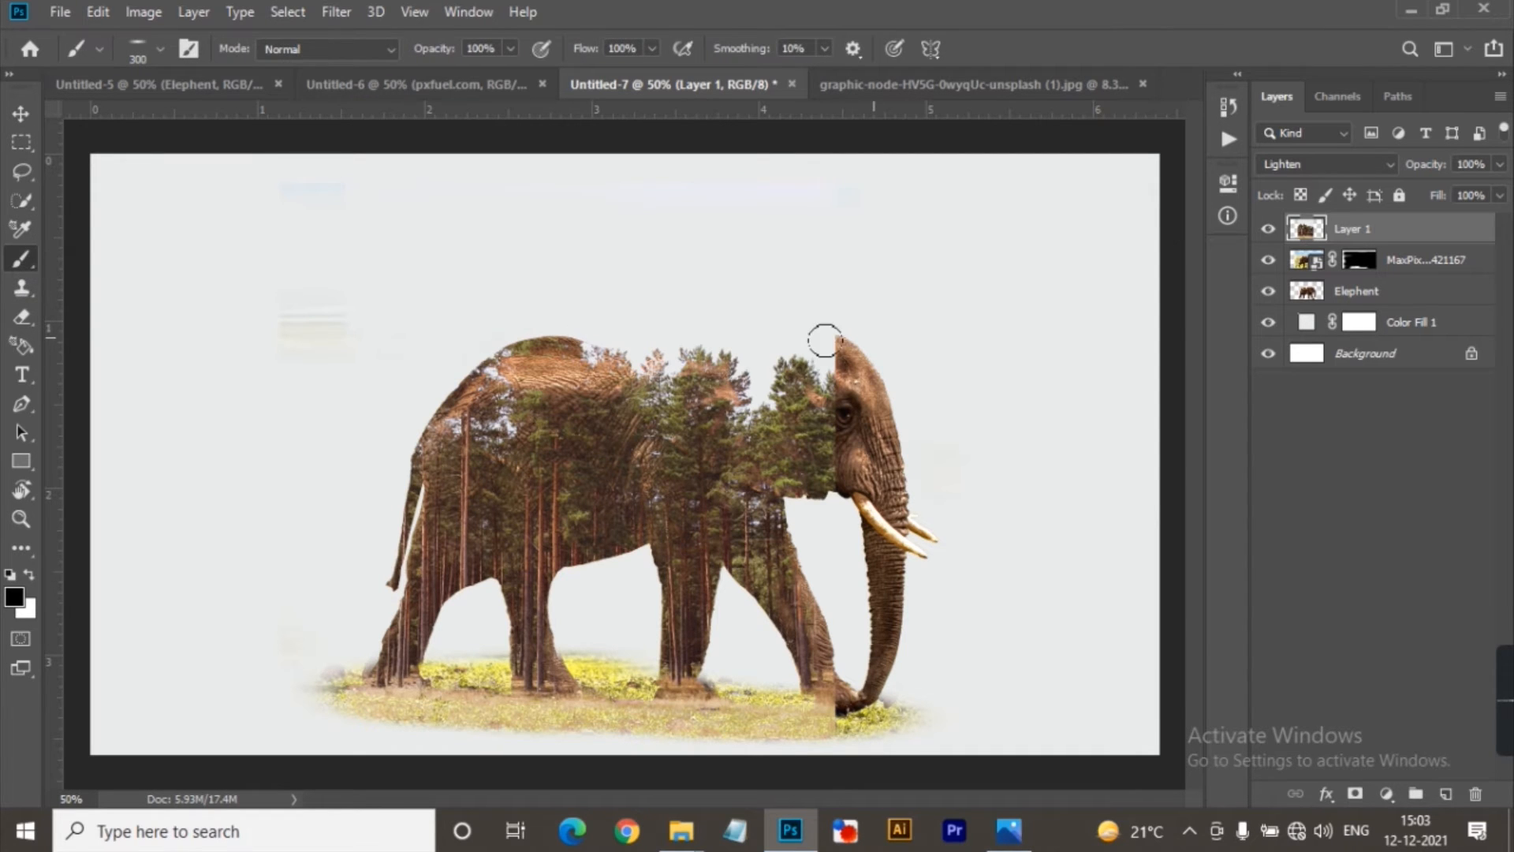
right_click(883, 332)
drag(937, 437, 936, 439)
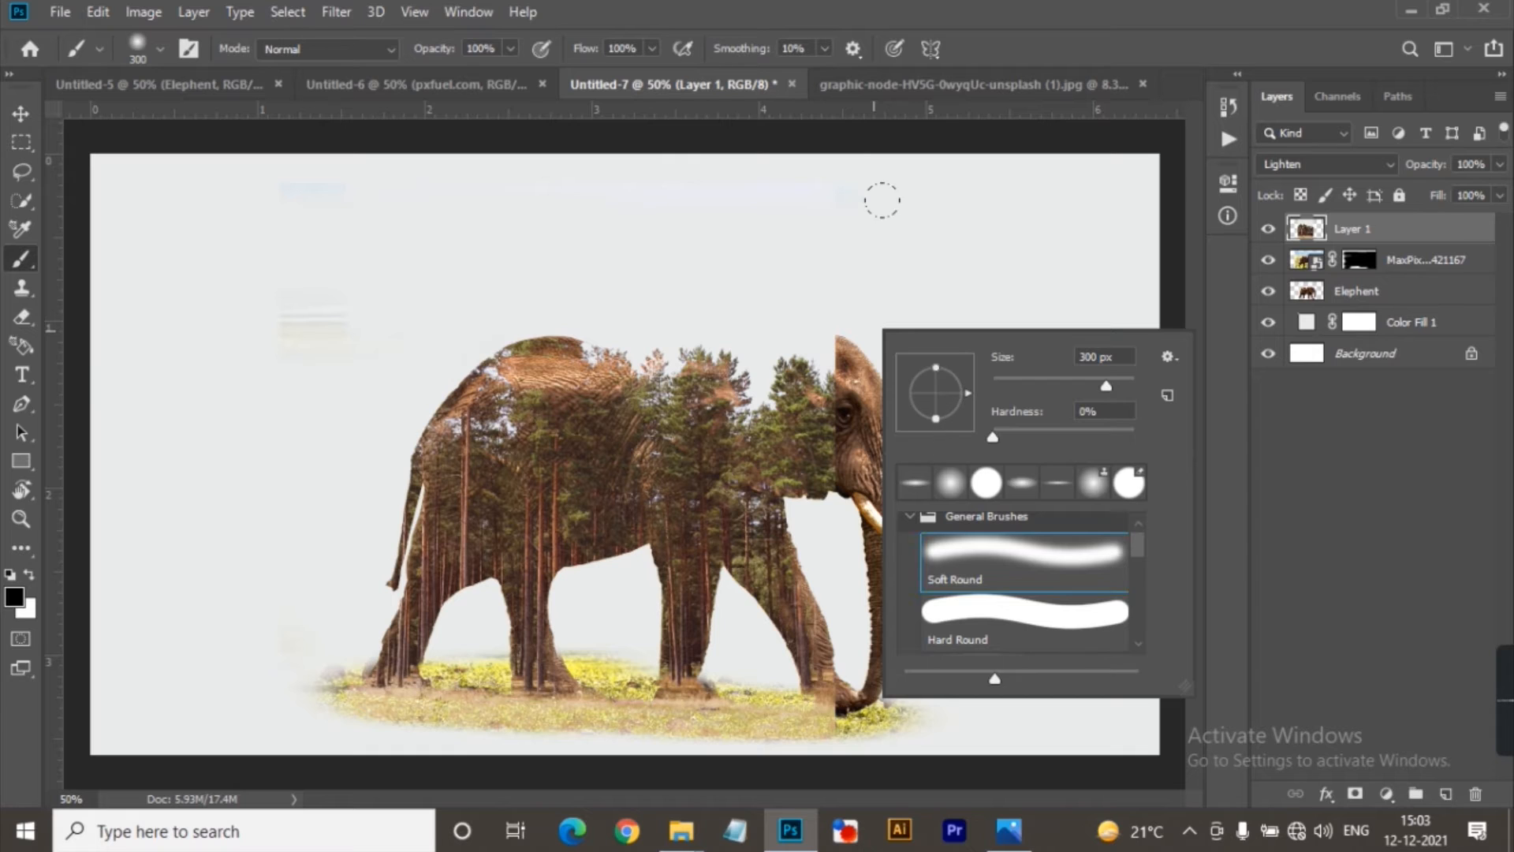
click(882, 202)
mouse_move(828, 278)
mouse_down()
mouse_move(838, 258)
mouse_move(778, 224)
mouse_move(806, 260)
mouse_move(826, 478)
mouse_up()
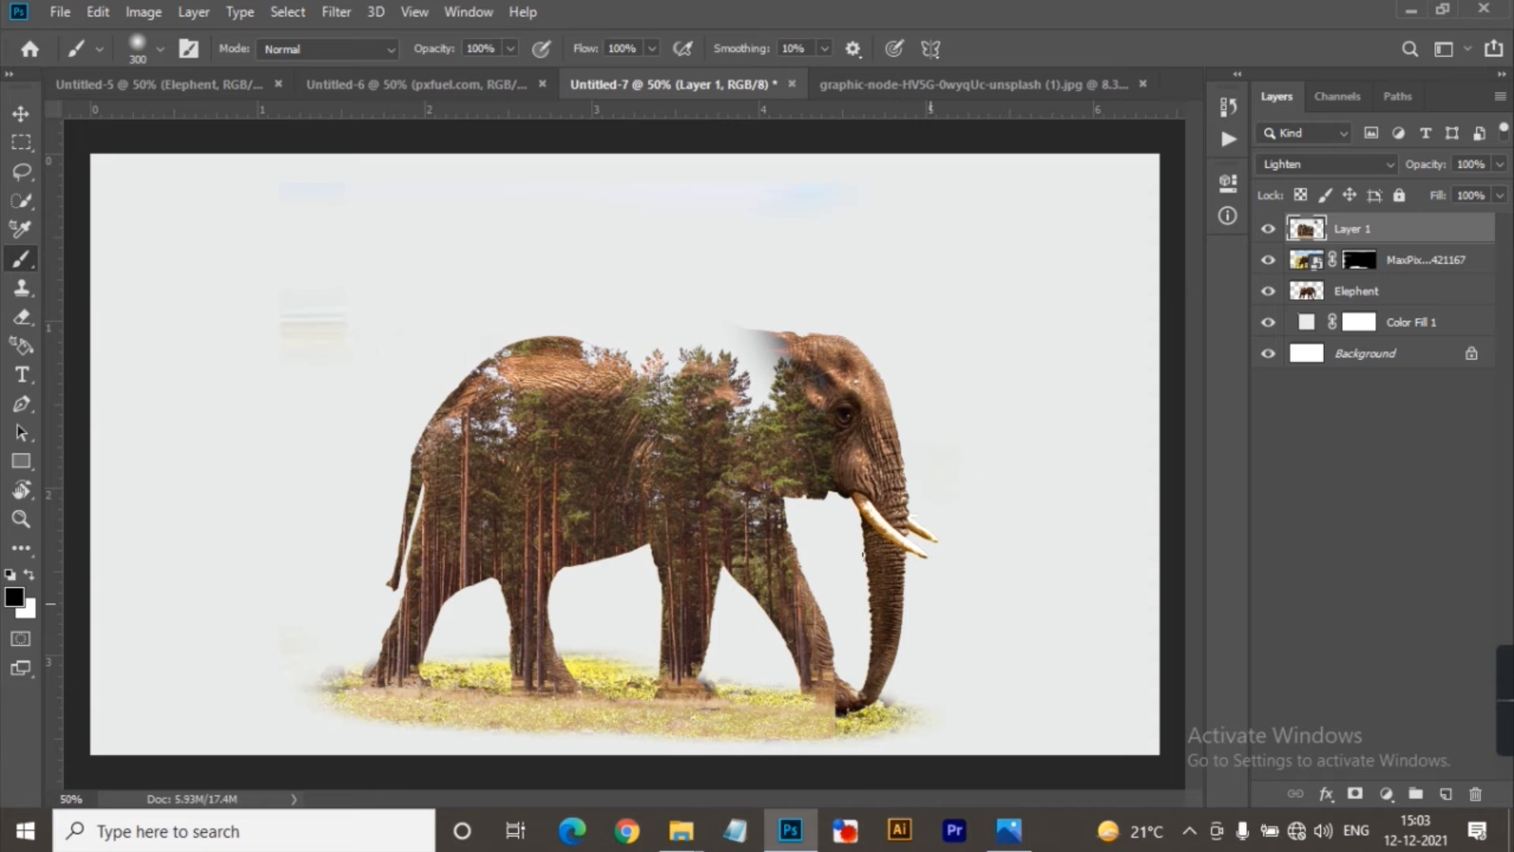
mouse_move(830, 630)
mouse_down()
mouse_move(777, 607)
mouse_move(799, 559)
mouse_up()
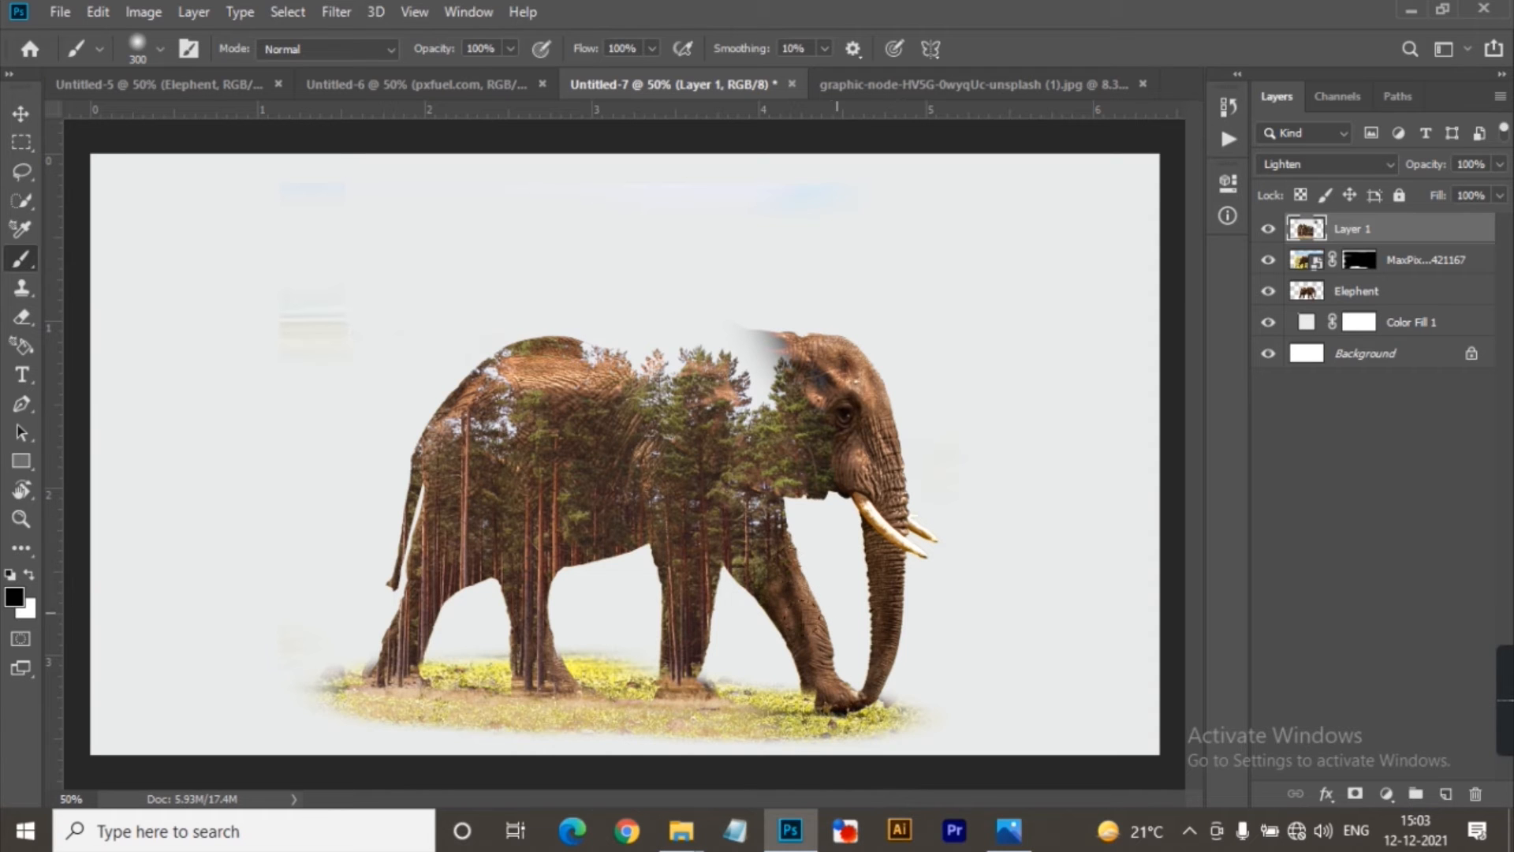
Step: Try adding a hide-all layer mask to the Elephant layer and undo it
key(ctrl+plus)
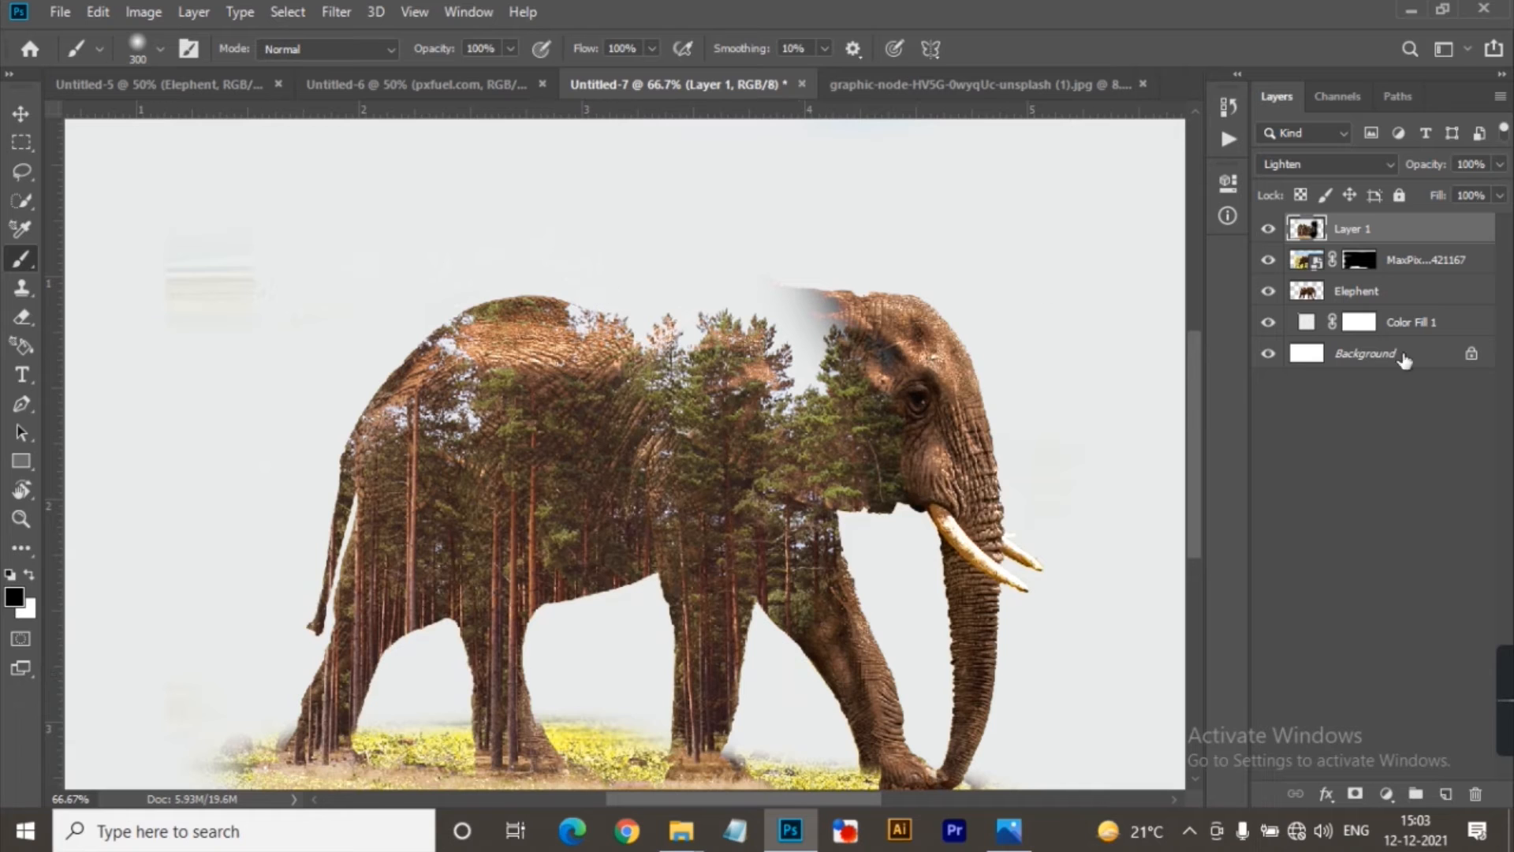
click(1360, 260)
key(x)
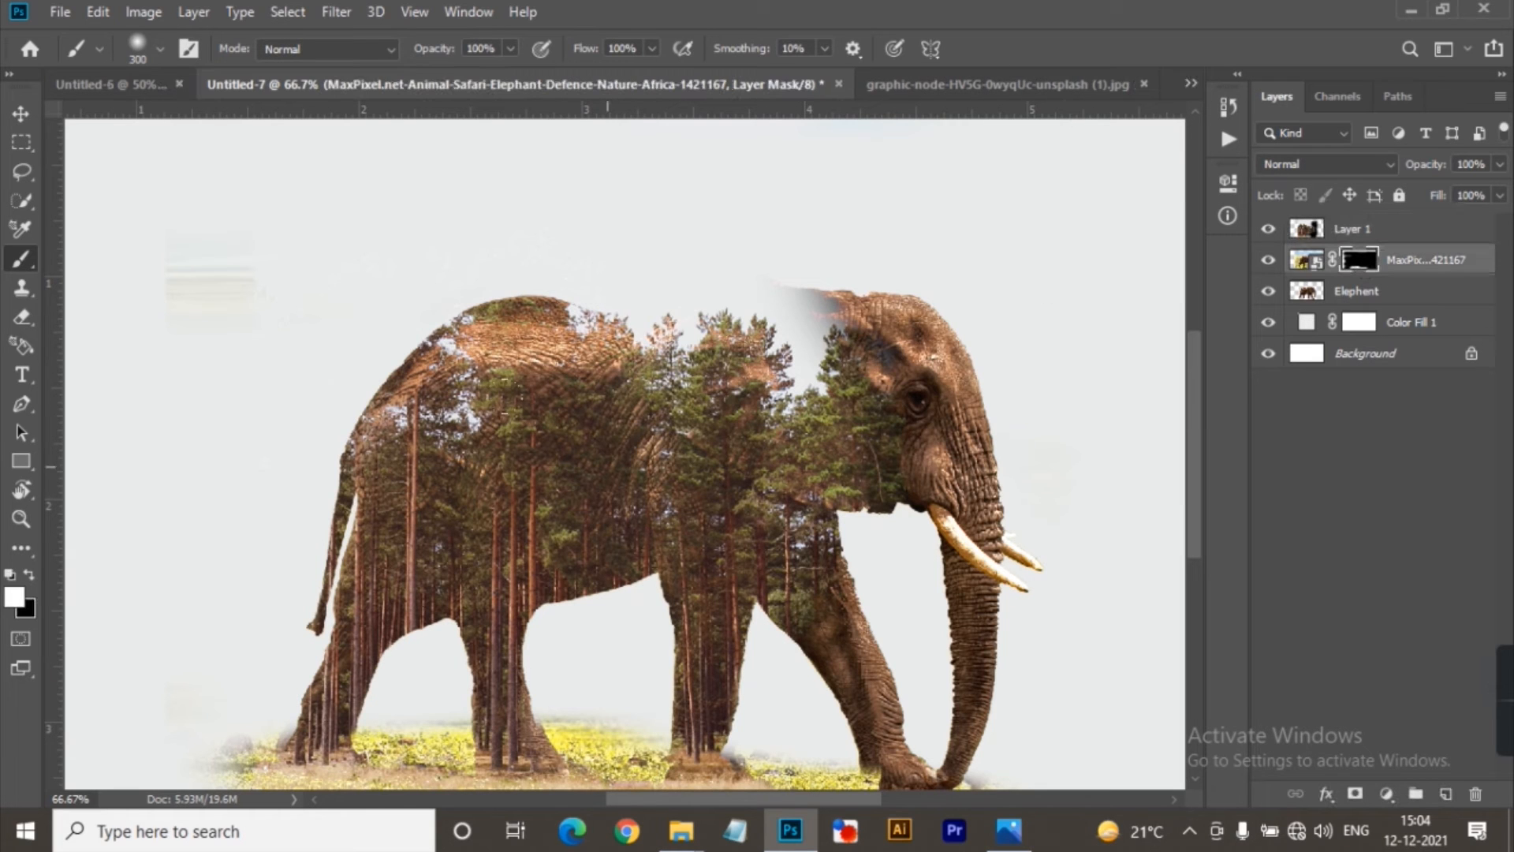
click(1410, 292)
alt+click(1357, 794)
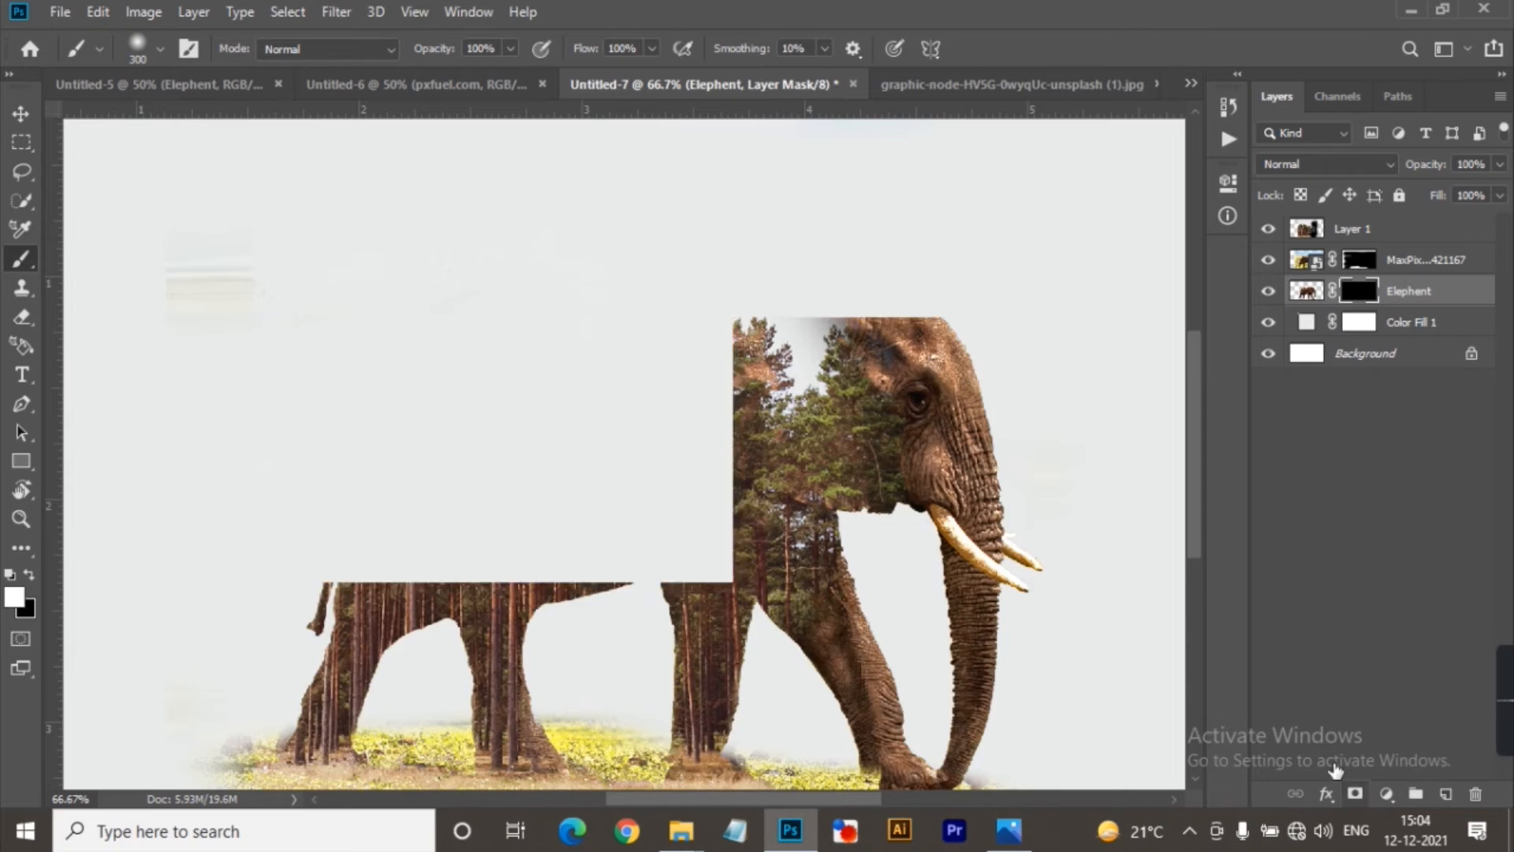
key(ctrl+z)
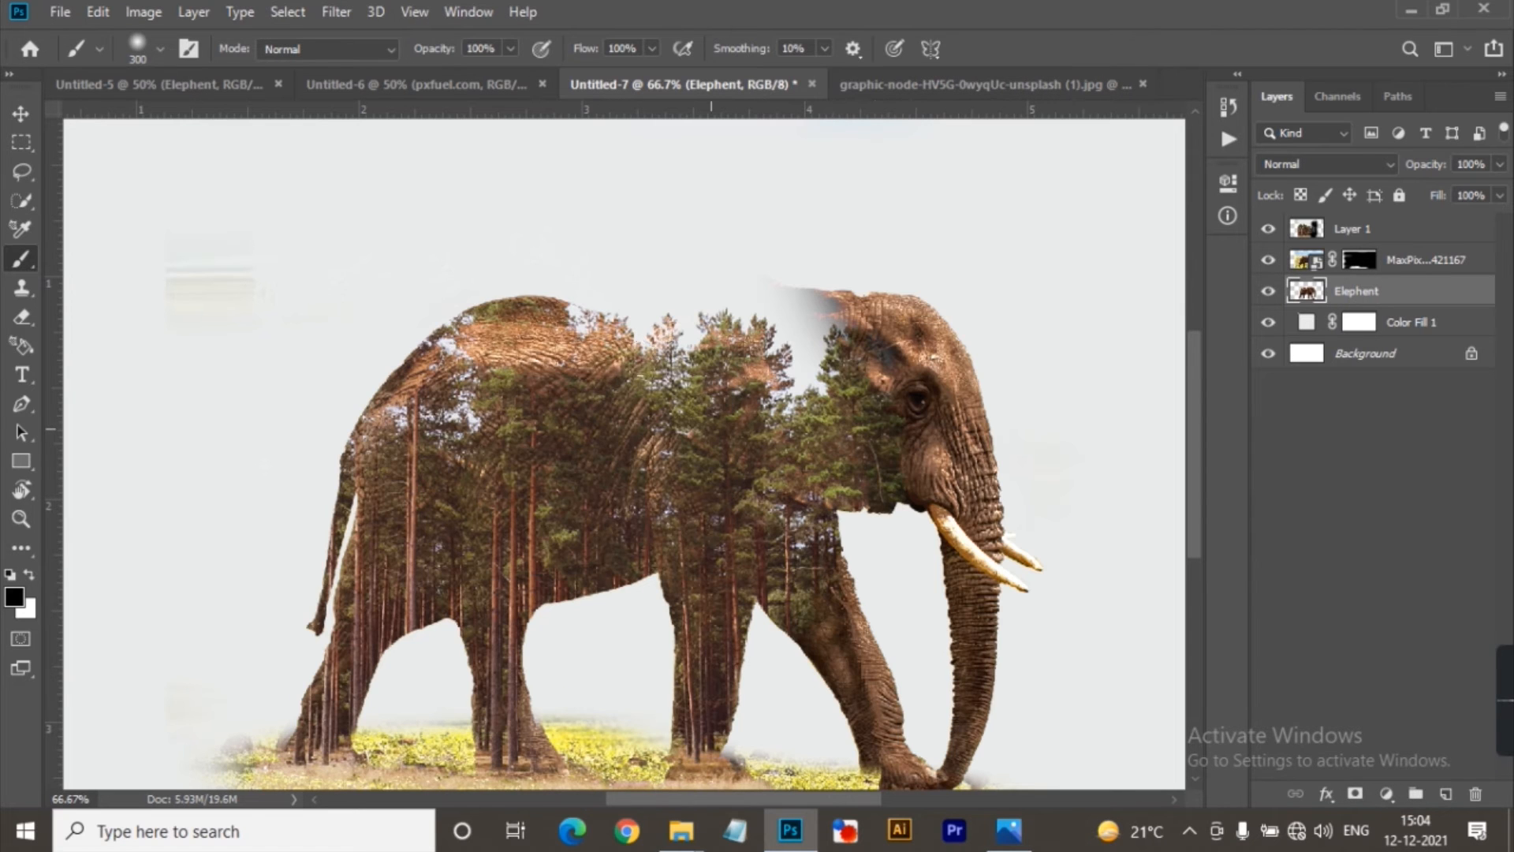
Step: Paint soft black strokes on the Elephant layer along the back and shoulders to bring out the treetops, undoing the last stray strokes
drag(505, 324, 558, 325)
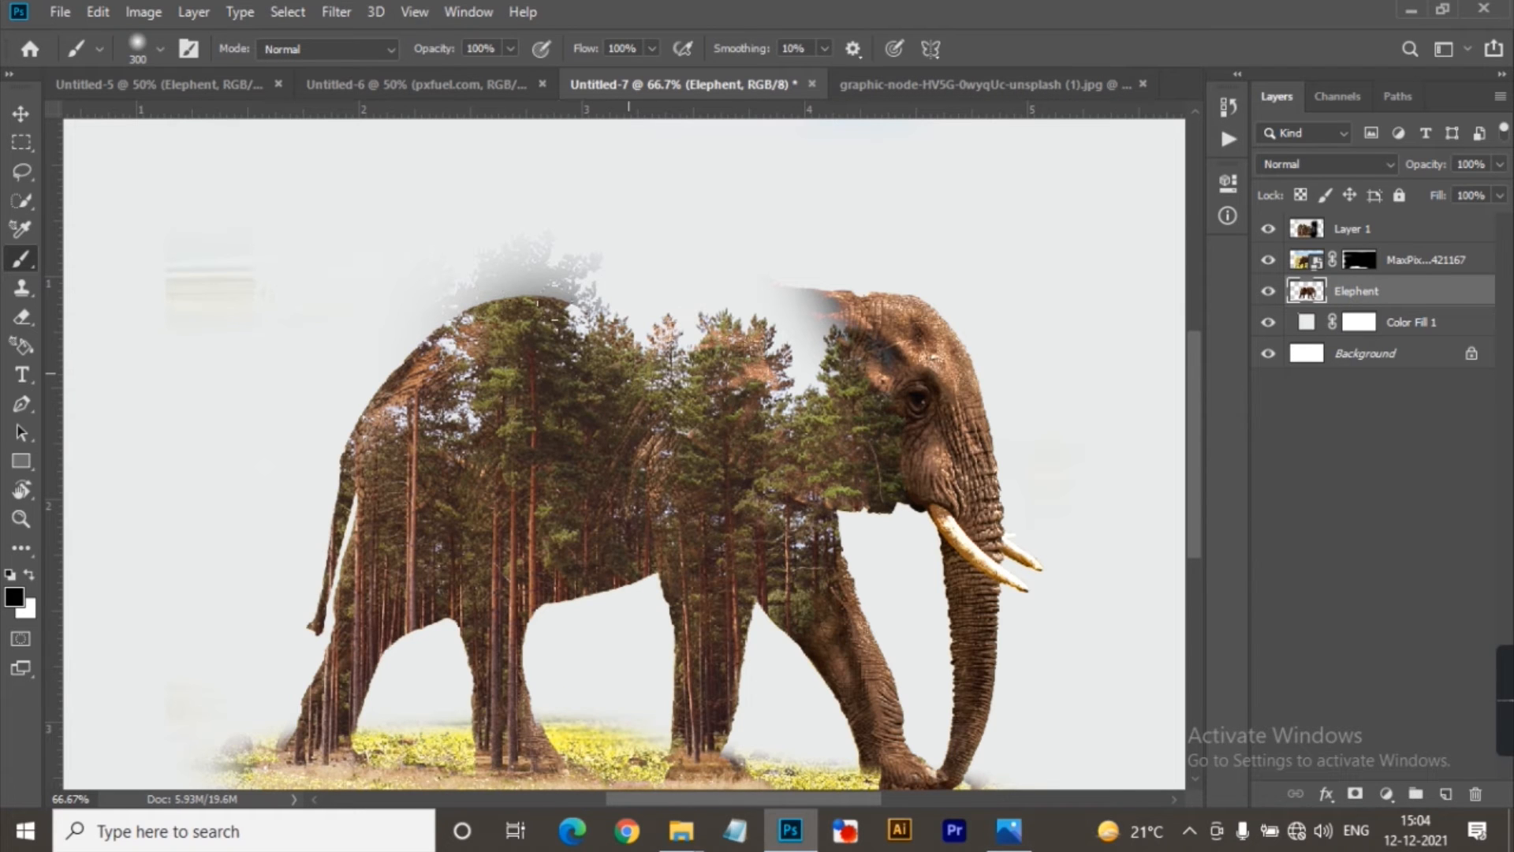
mouse_move(536, 365)
mouse_down()
mouse_move(507, 337)
mouse_move(493, 361)
mouse_move(686, 374)
mouse_move(695, 352)
mouse_move(642, 288)
mouse_move(658, 257)
mouse_up()
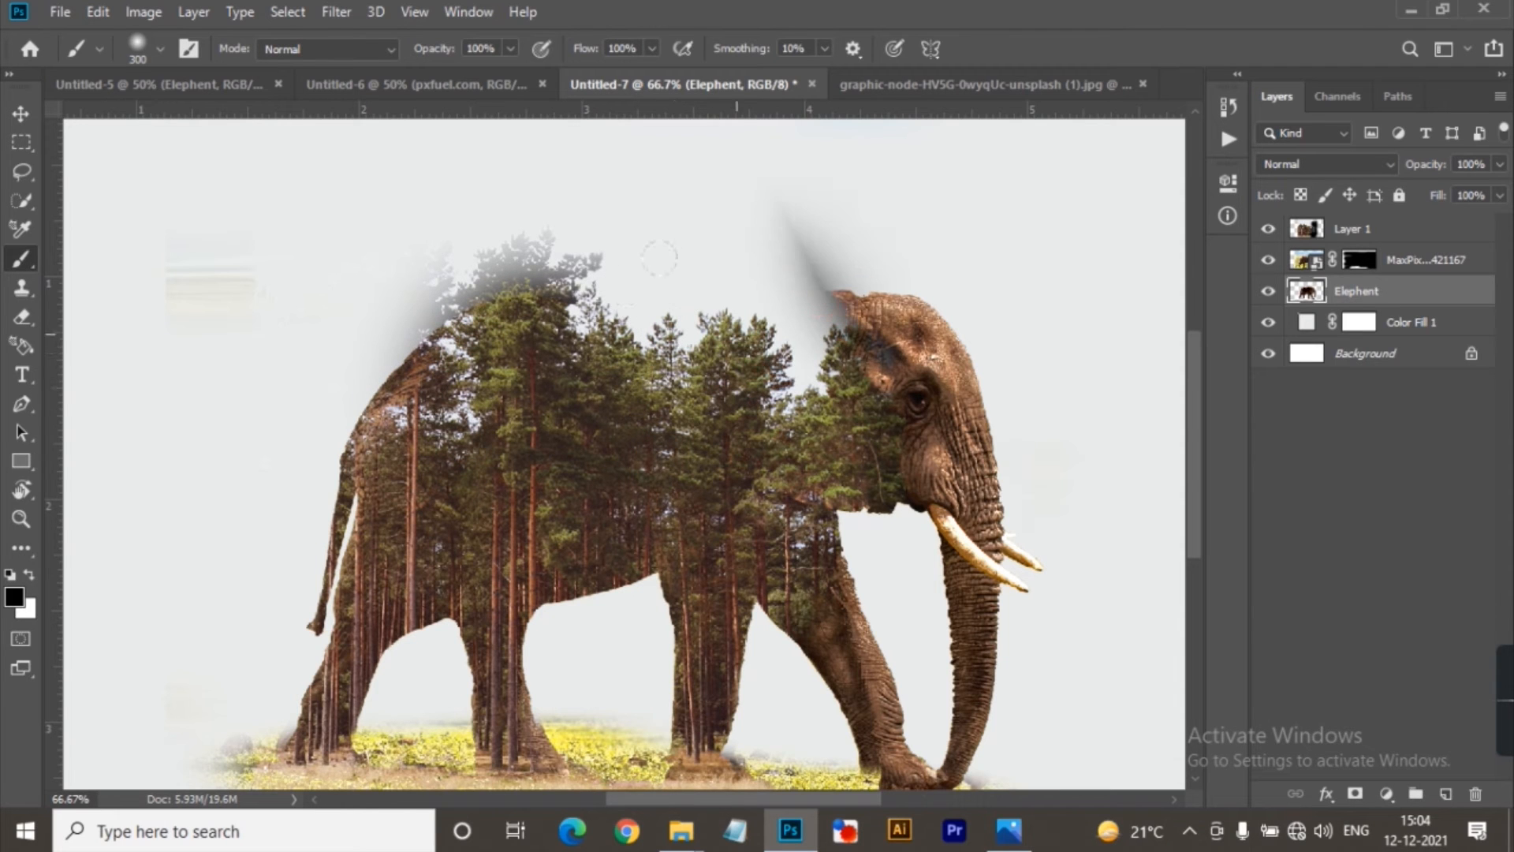
click(748, 179)
key(ctrl+z)
key(ctrl+z)
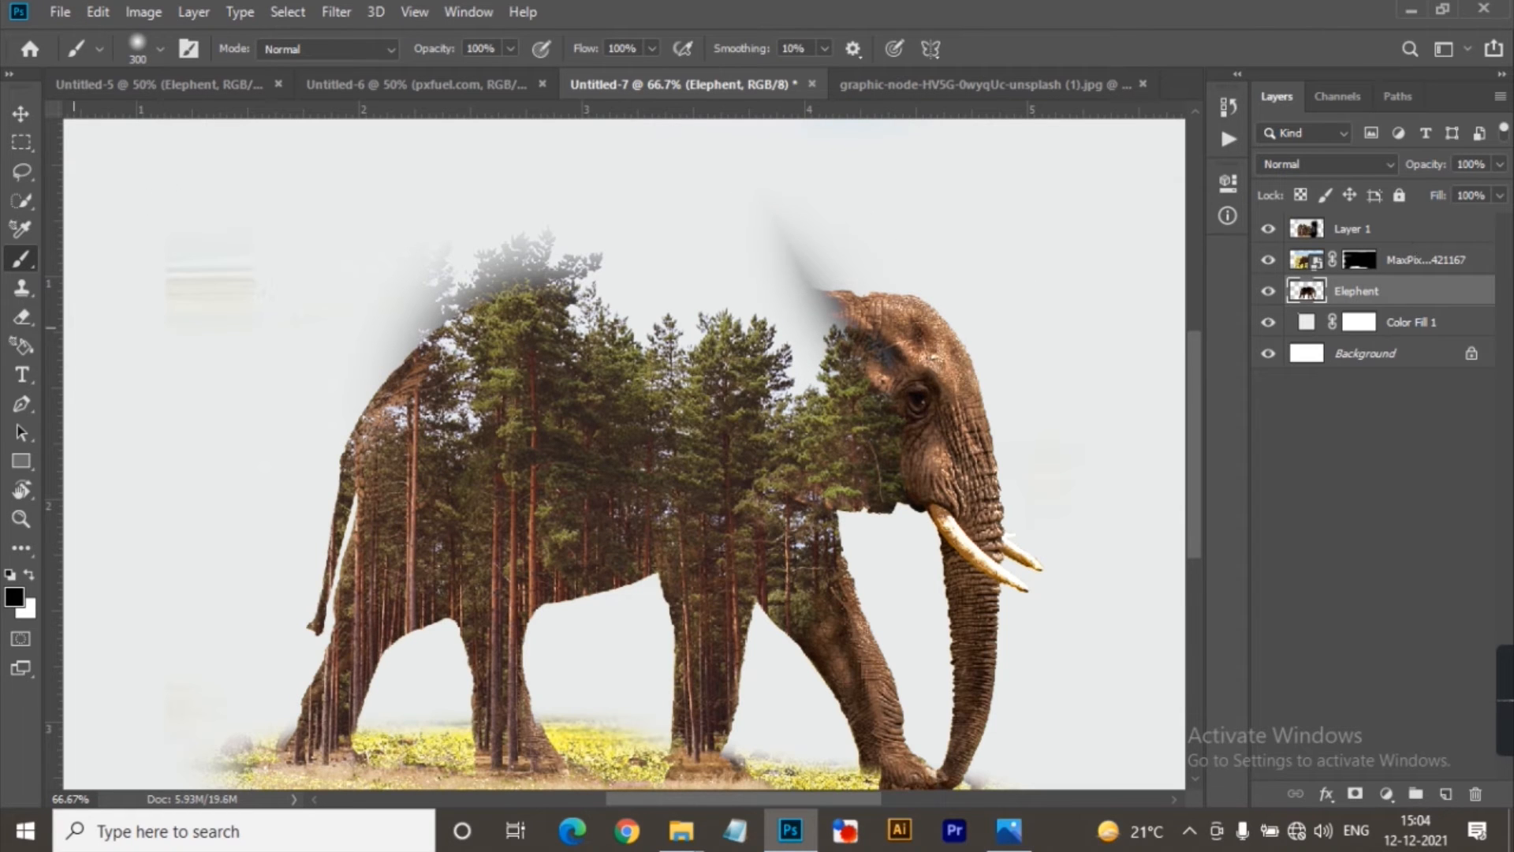
Step: Erase the dark smear behind the elephant's head on the Elephant layer with a 200 px eraser, and erase above the rump on Layer 1
click(22, 316)
mouse_move(733, 203)
mouse_down()
mouse_move(784, 225)
mouse_move(740, 223)
mouse_move(757, 241)
mouse_move(791, 237)
mouse_move(714, 212)
mouse_move(689, 227)
mouse_move(689, 250)
mouse_move(729, 246)
mouse_up()
click(1350, 229)
mouse_move(360, 260)
mouse_down()
mouse_move(428, 272)
mouse_move(493, 316)
mouse_move(465, 355)
mouse_up()
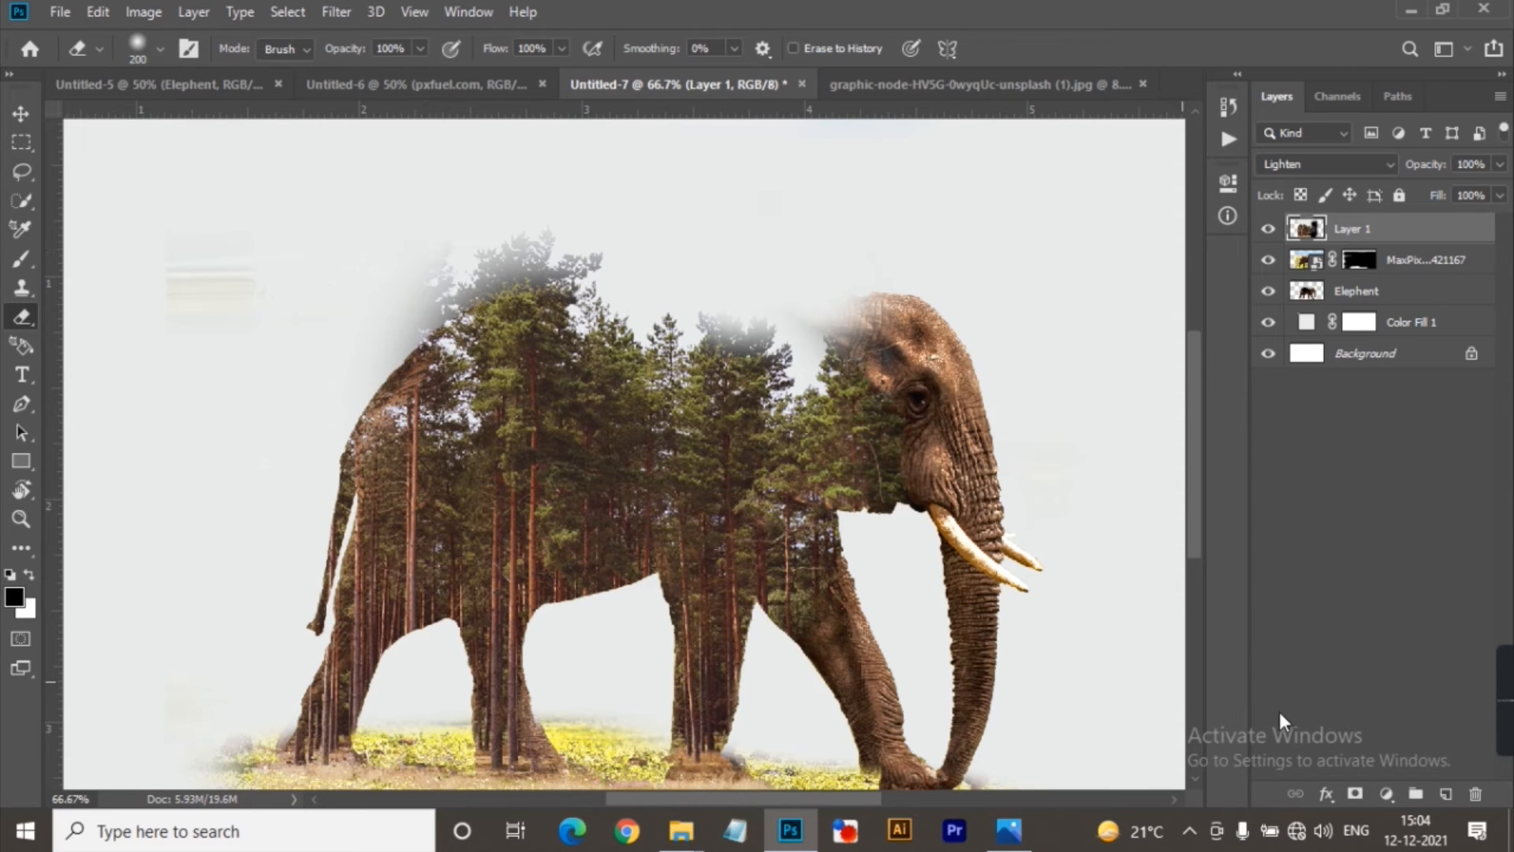
Step: Add a single layer mask to Layer 1 and test erasing on it above the rump with both foreground and background colours
click(1356, 794)
click(1355, 793)
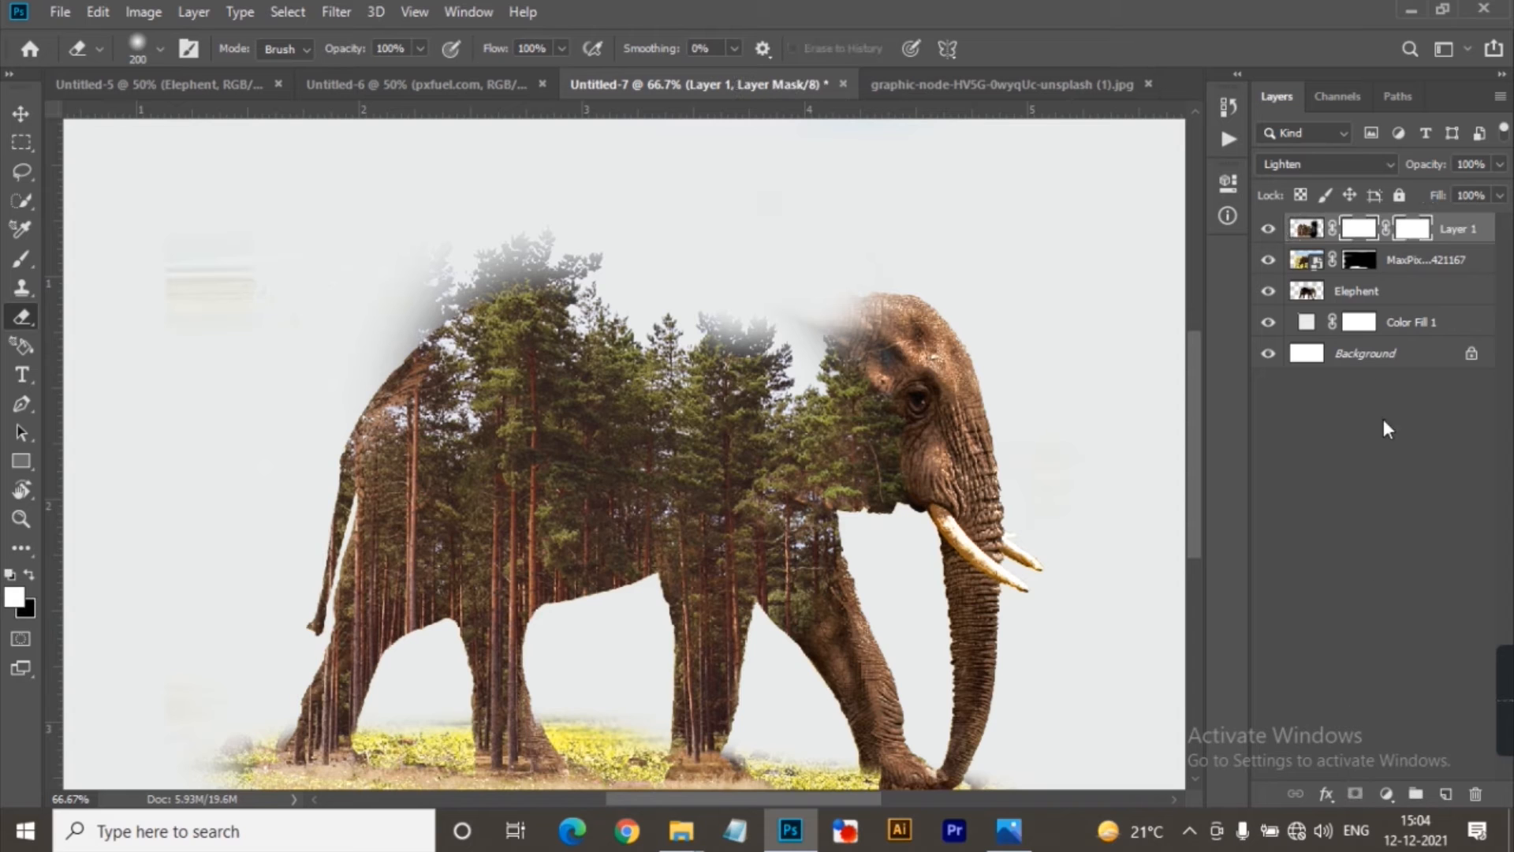
key(ctrl+z)
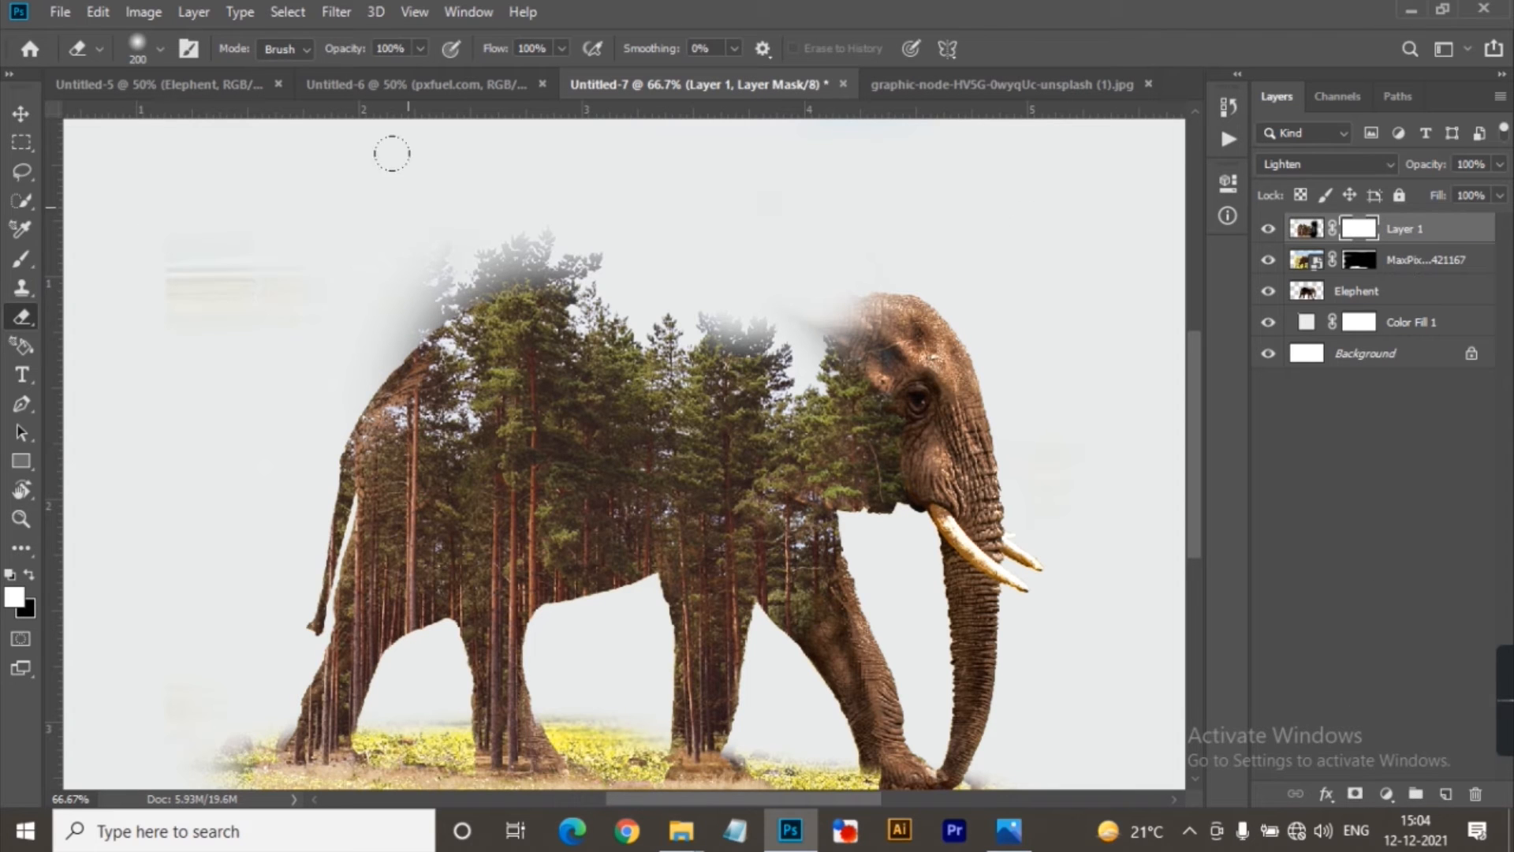
drag(351, 179, 365, 207)
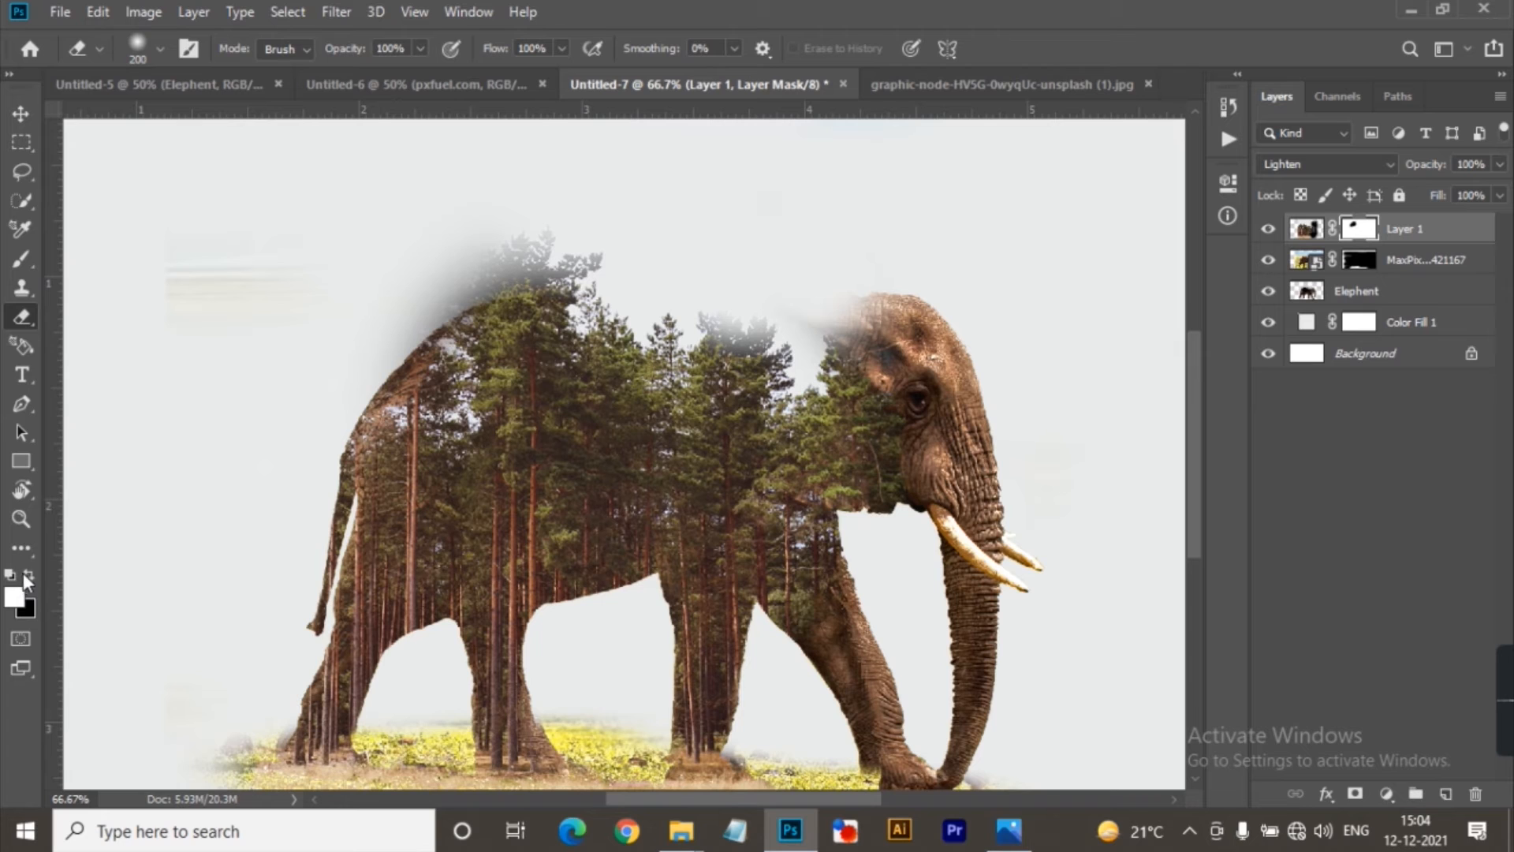
mouse_move(389, 181)
mouse_down()
mouse_move(358, 255)
mouse_move(349, 204)
mouse_move(350, 261)
mouse_move(363, 230)
mouse_up()
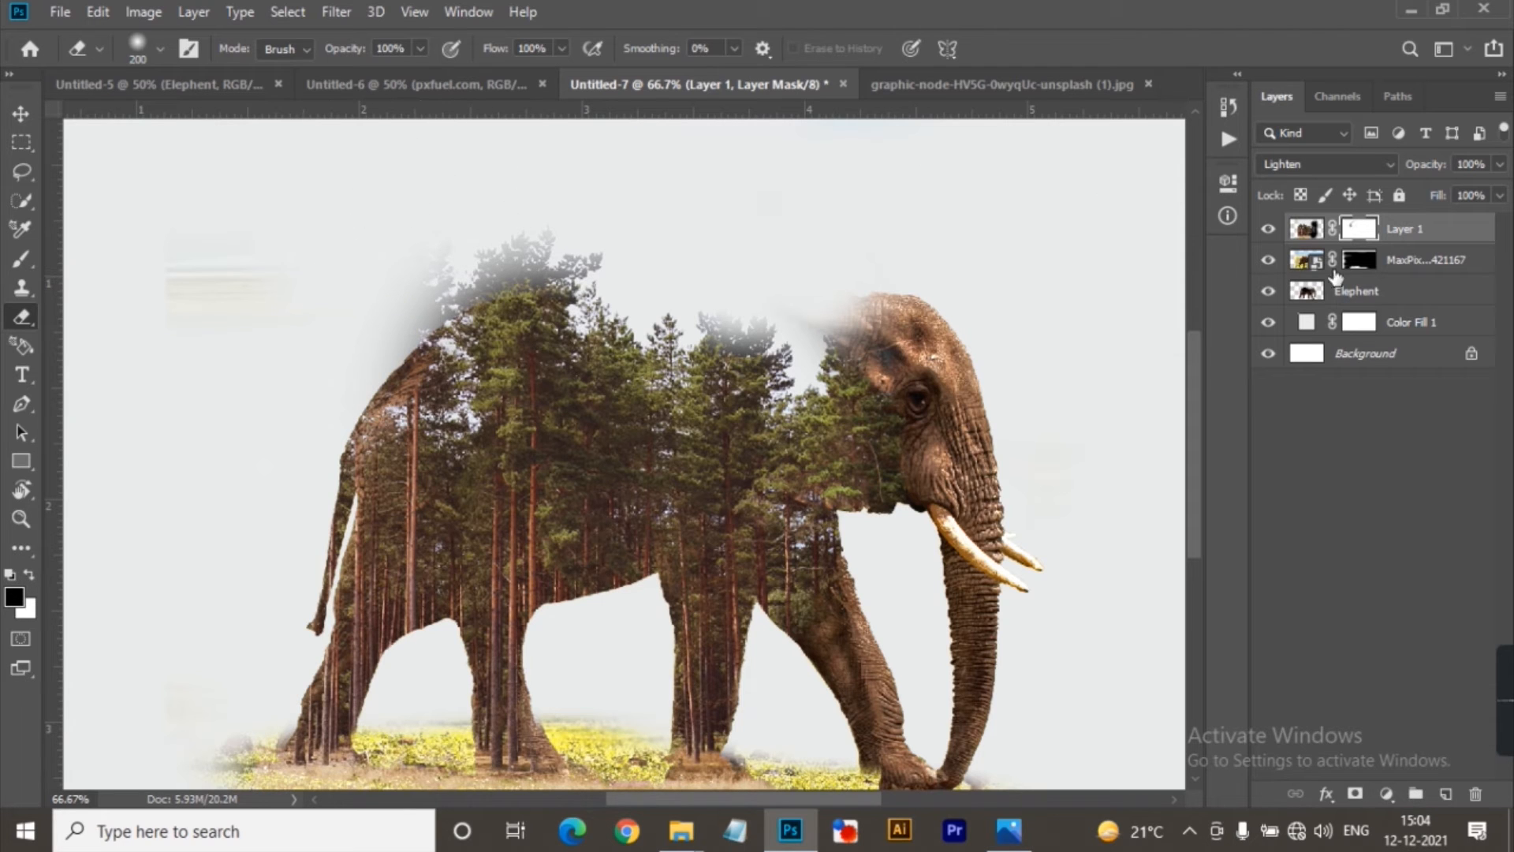
Step: Erase the treetops above the elephant's back on the Elephant layer, and compare the image with and without that erasing
click(1355, 291)
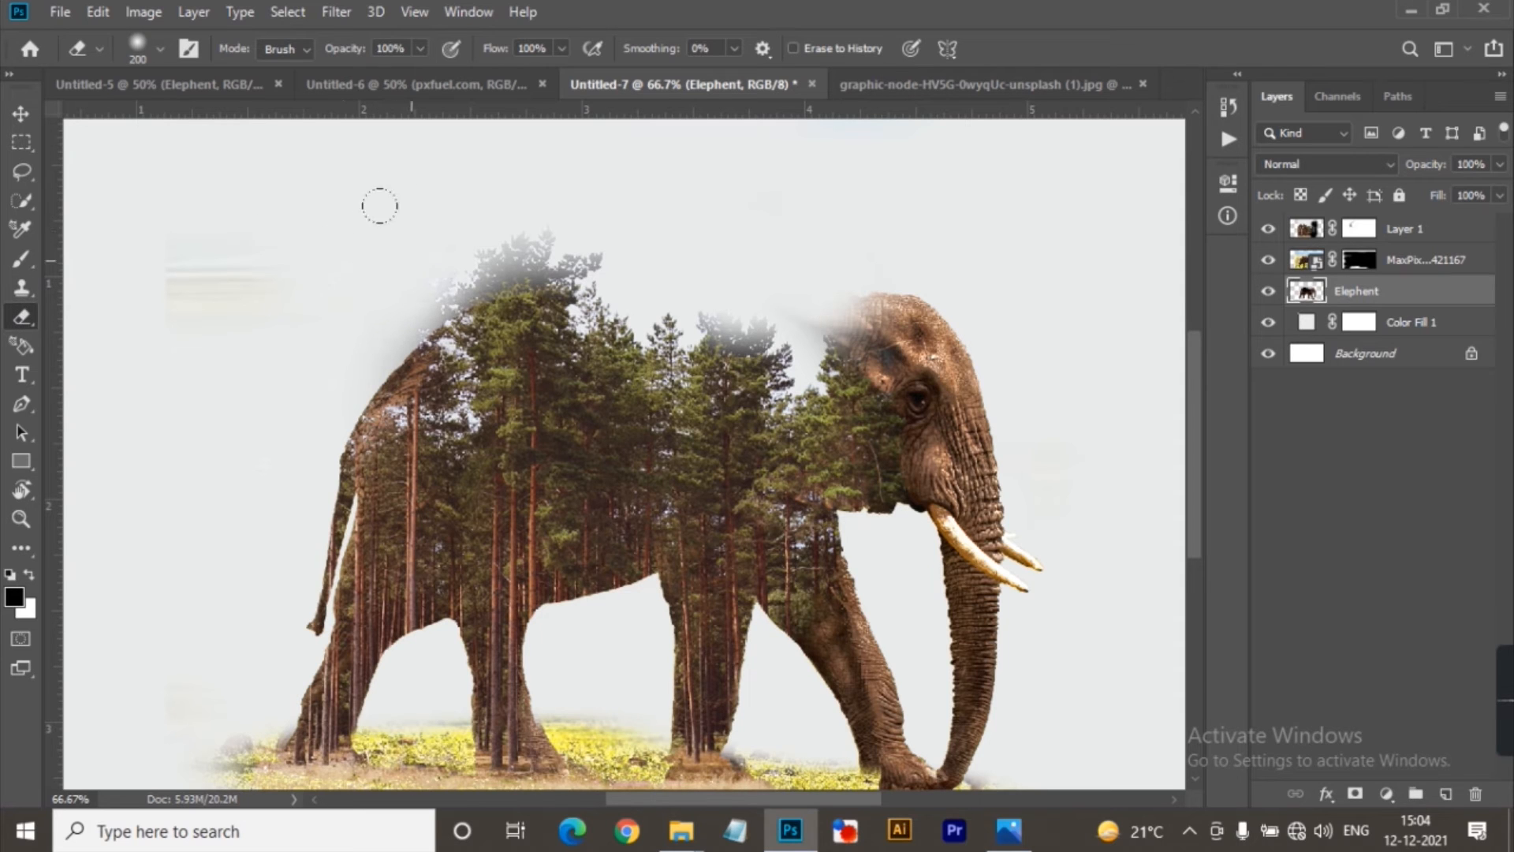
mouse_move(473, 185)
mouse_down()
mouse_move(515, 174)
mouse_move(448, 196)
mouse_move(572, 182)
mouse_up()
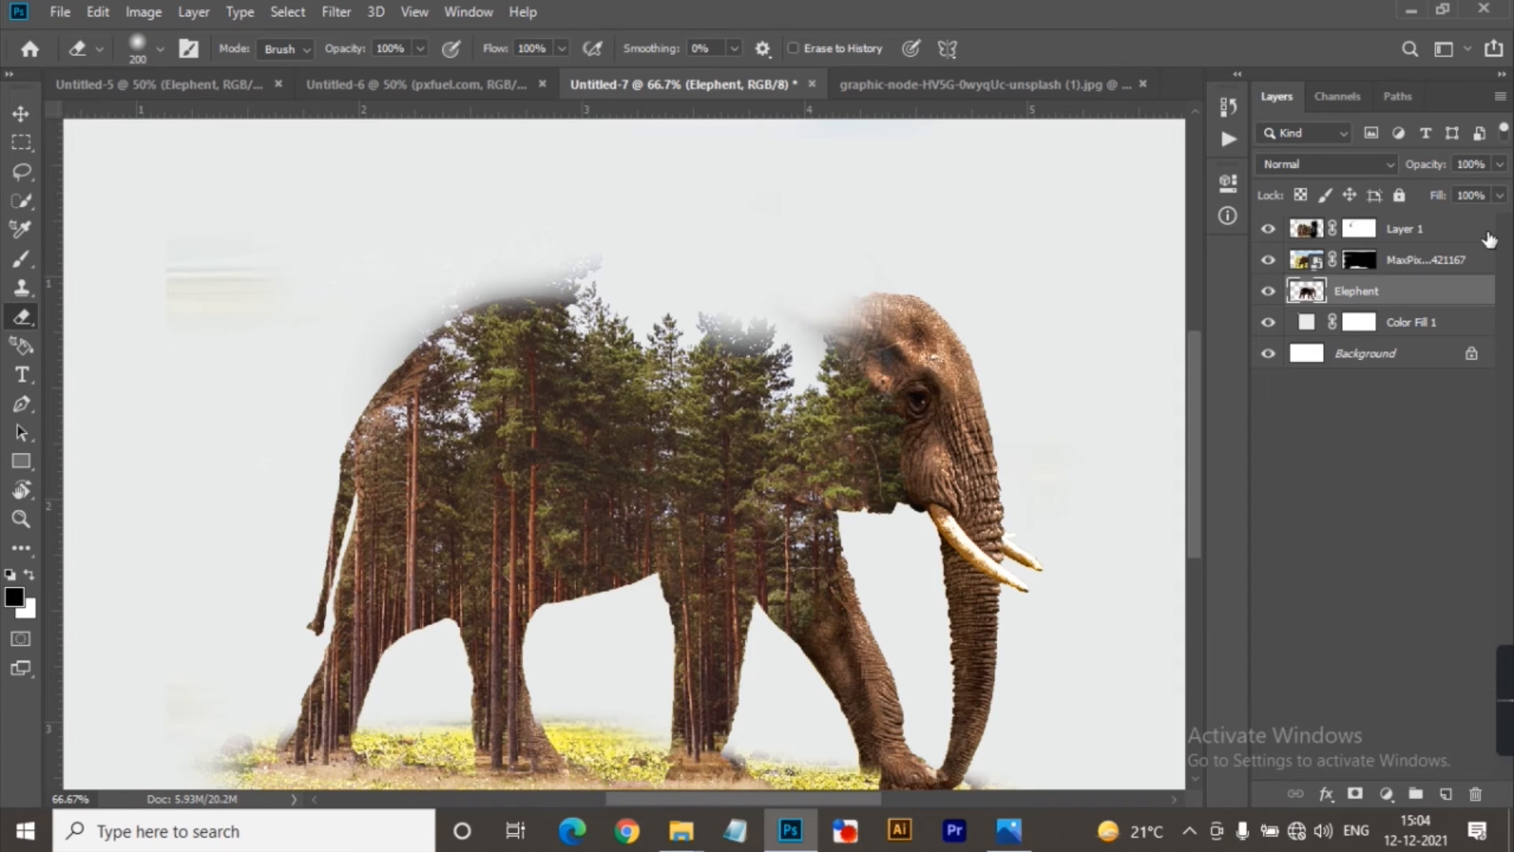
click(1433, 234)
key(ctrl+z)
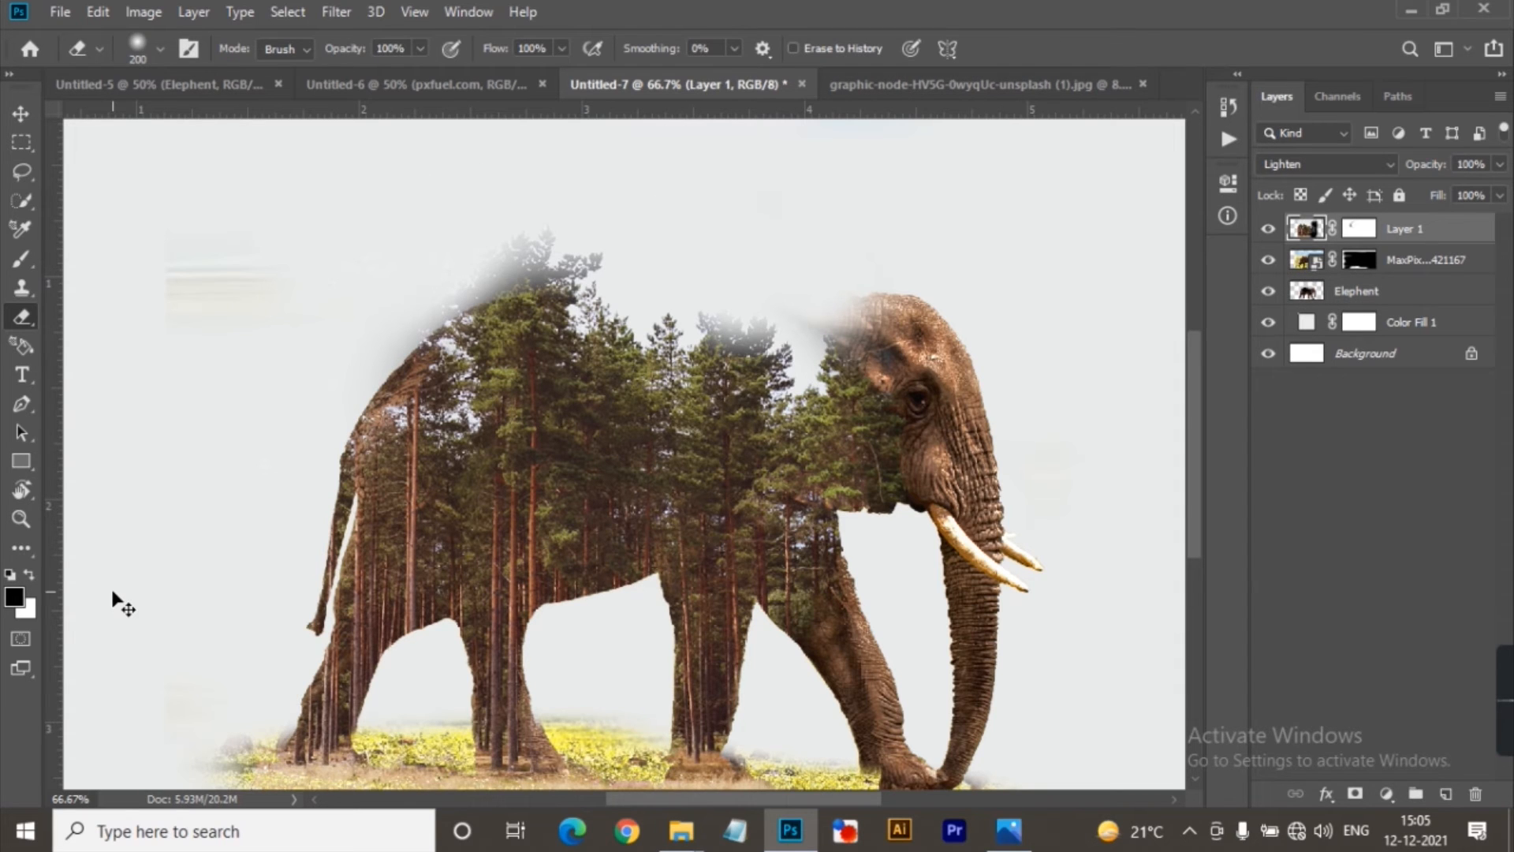
key(ctrl+z)
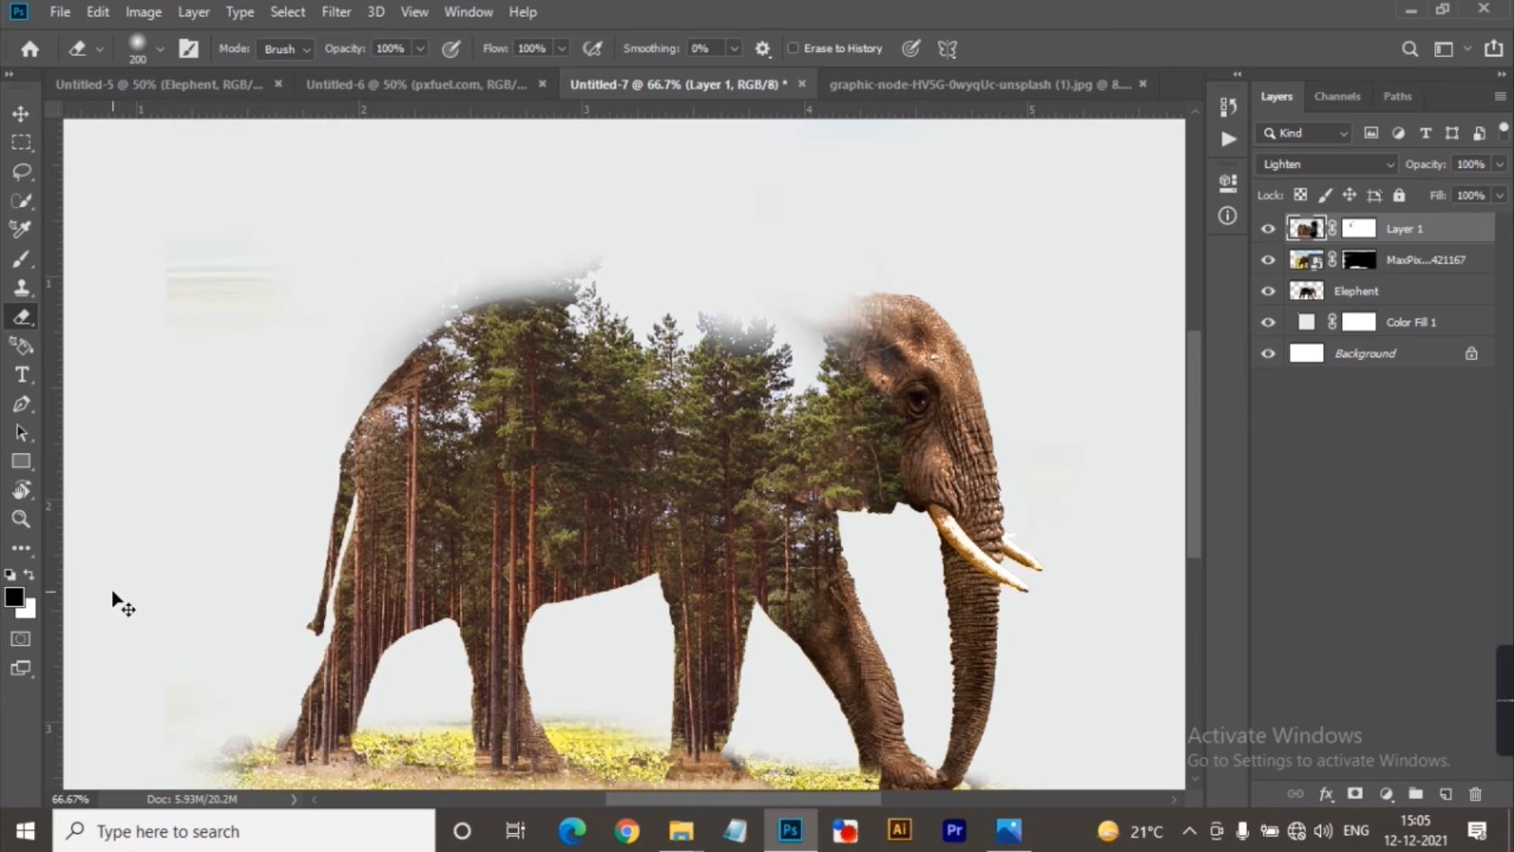
click(28, 576)
key(ctrl+z)
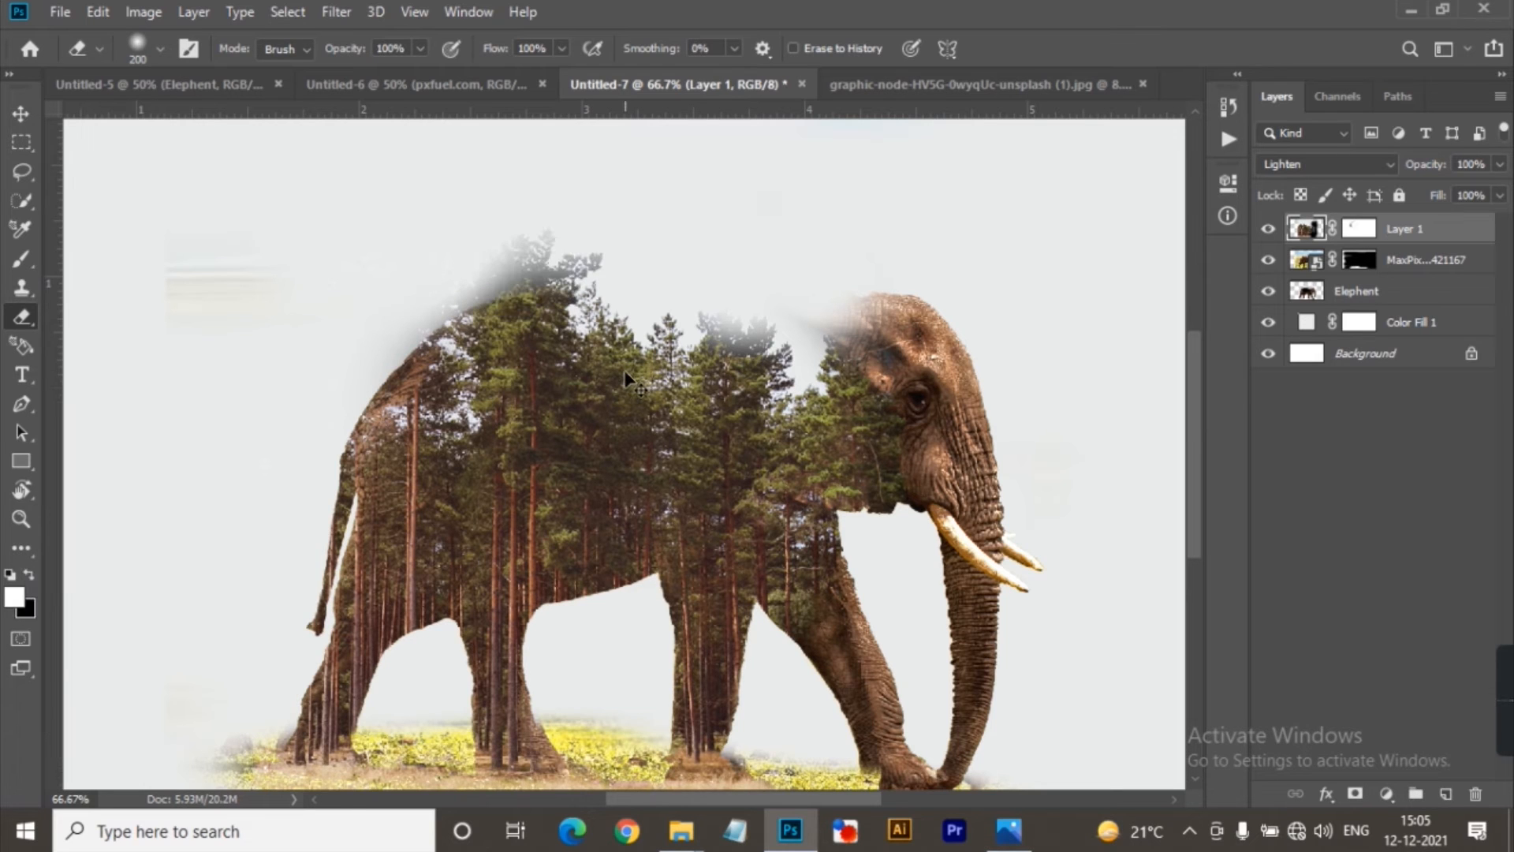
key(ctrl+z)
click(29, 576)
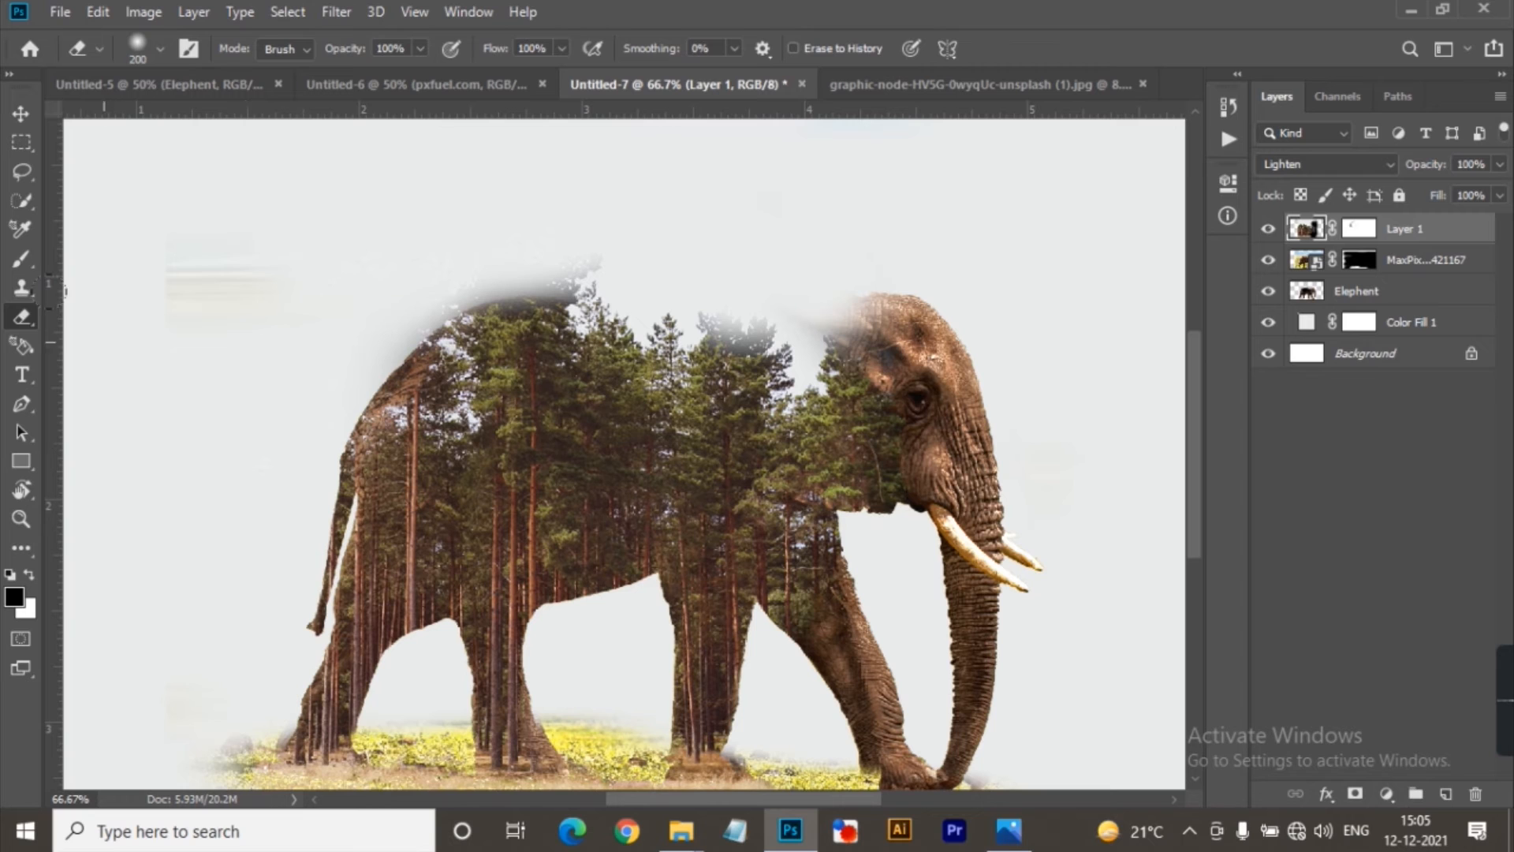
Step: Try a soft black brush stroke on Layer 1 along the elephant's back and undo it
click(21, 260)
drag(603, 273, 531, 290)
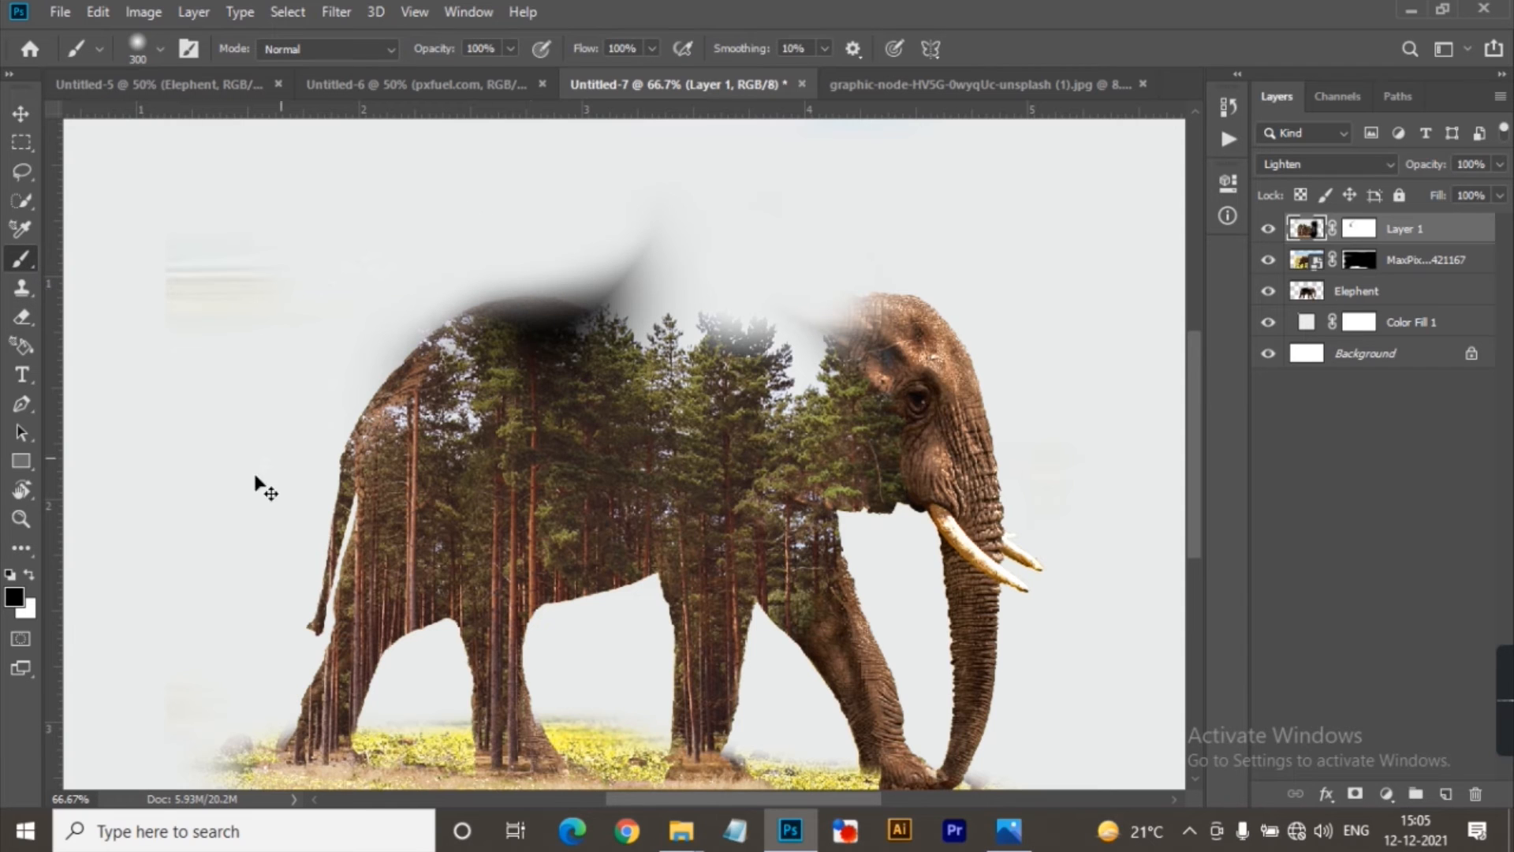
key(ctrl+z)
Step: Try several white brush dabs on Layer 1 above the elephant's back and undo them
click(29, 578)
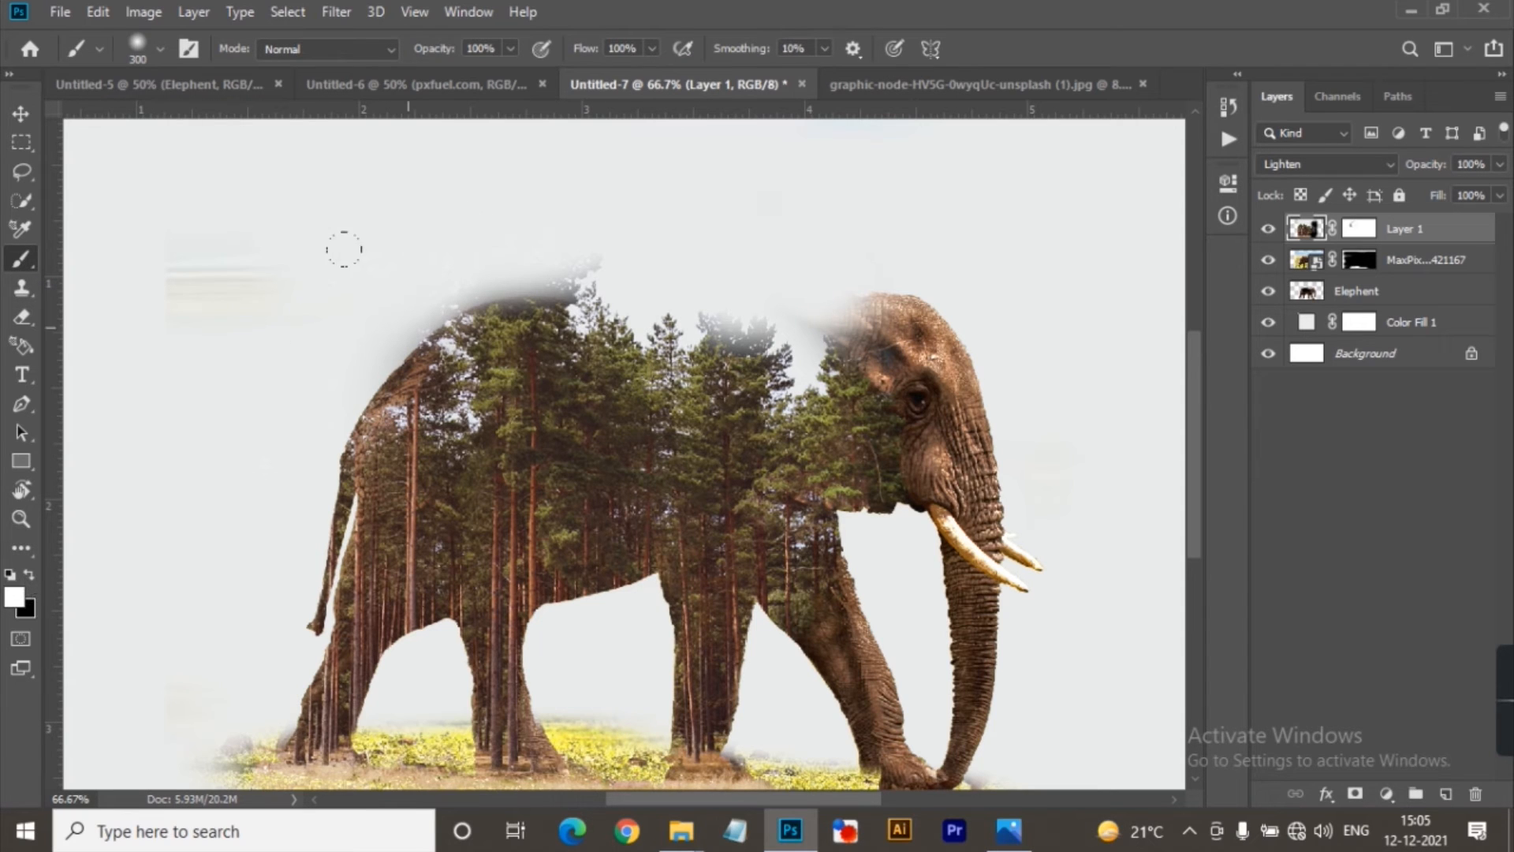
click(440, 216)
click(479, 201)
click(479, 190)
click(478, 194)
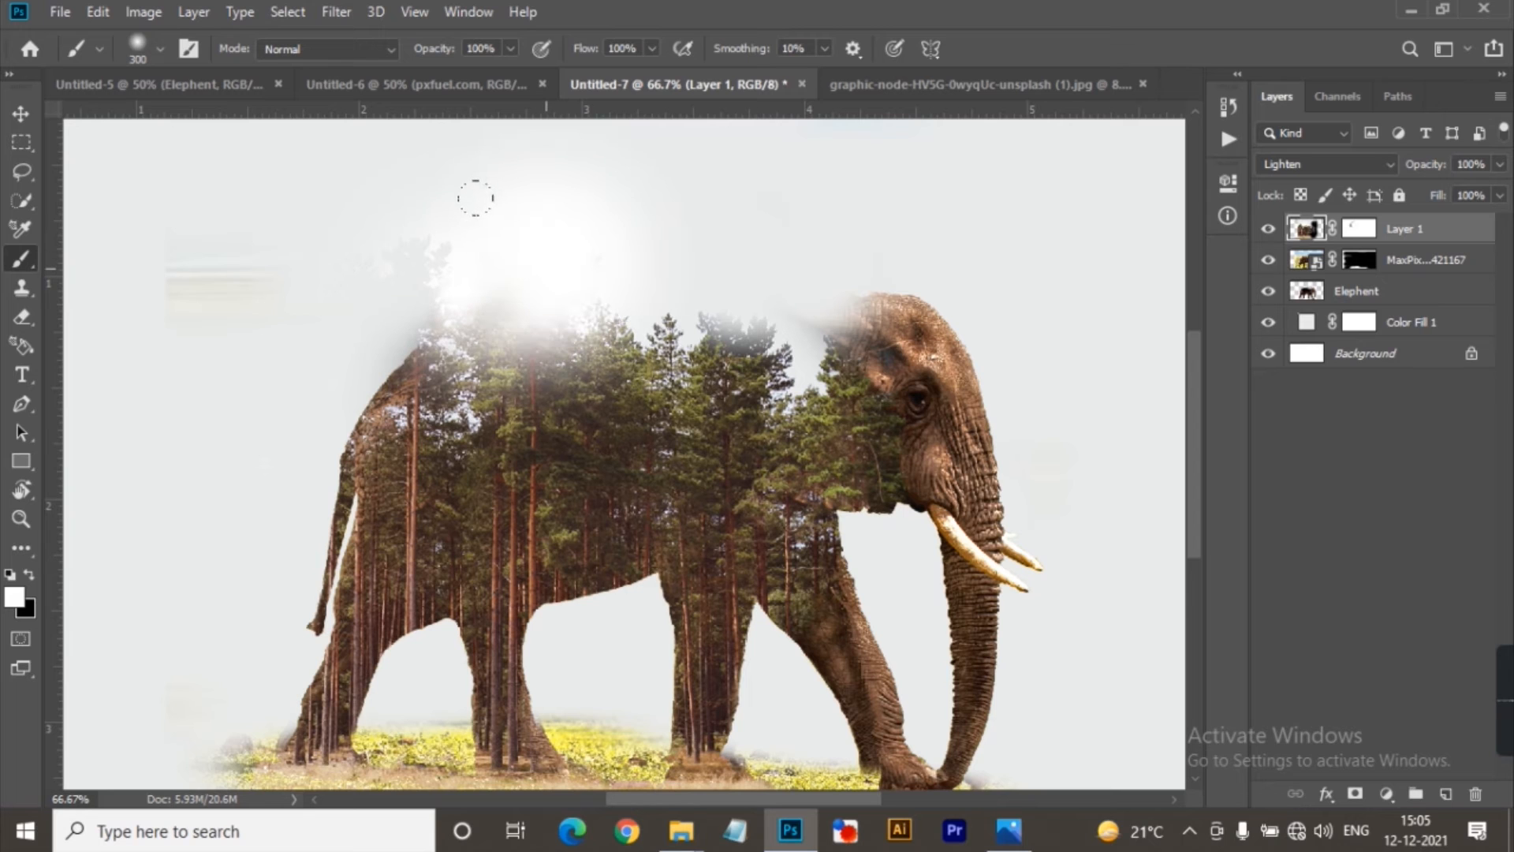
key(ctrl+z)
key(ctrl+z)
key(ctrl+z)
key(ctrl+z)
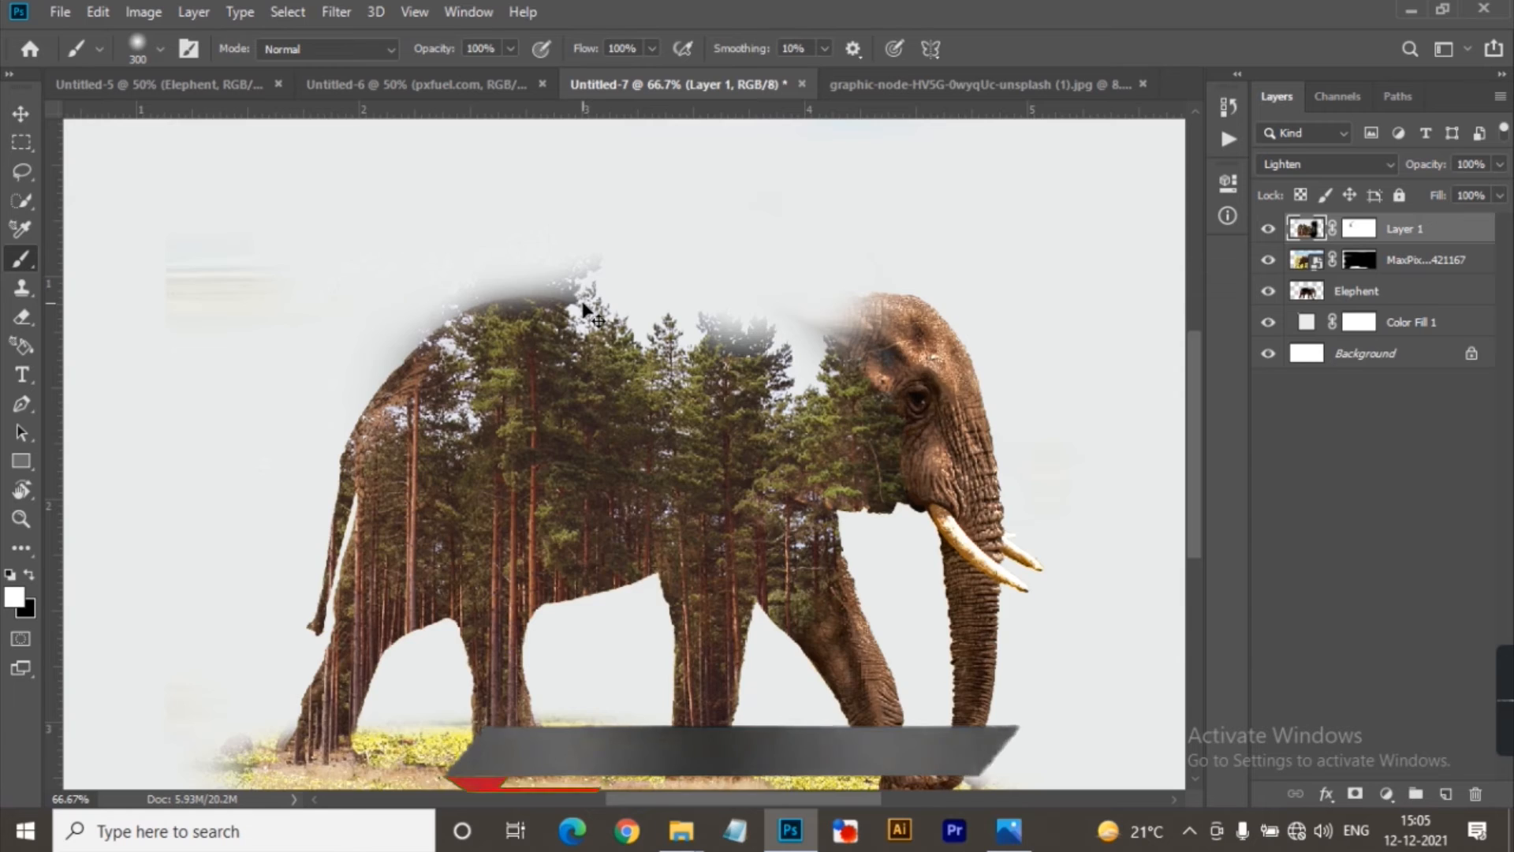
Step: Bring the flock-of-birds layer from the Untitled-6 document into Untitled-7 and place it above the elephant's back
key(ctrl+minus)
key(ctrl+minus)
key(ctrl+plus)
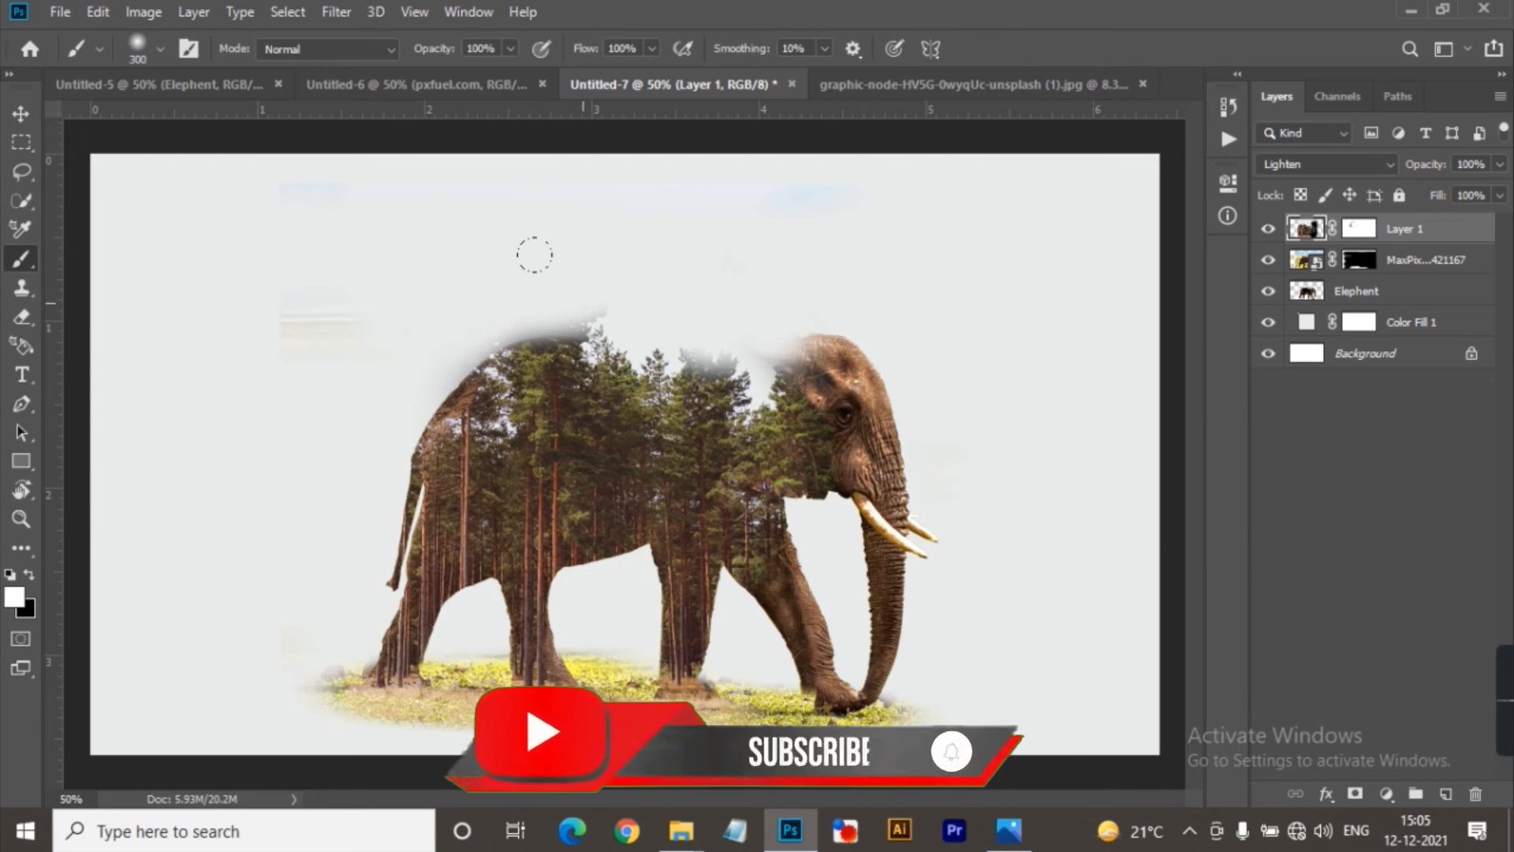
click(477, 85)
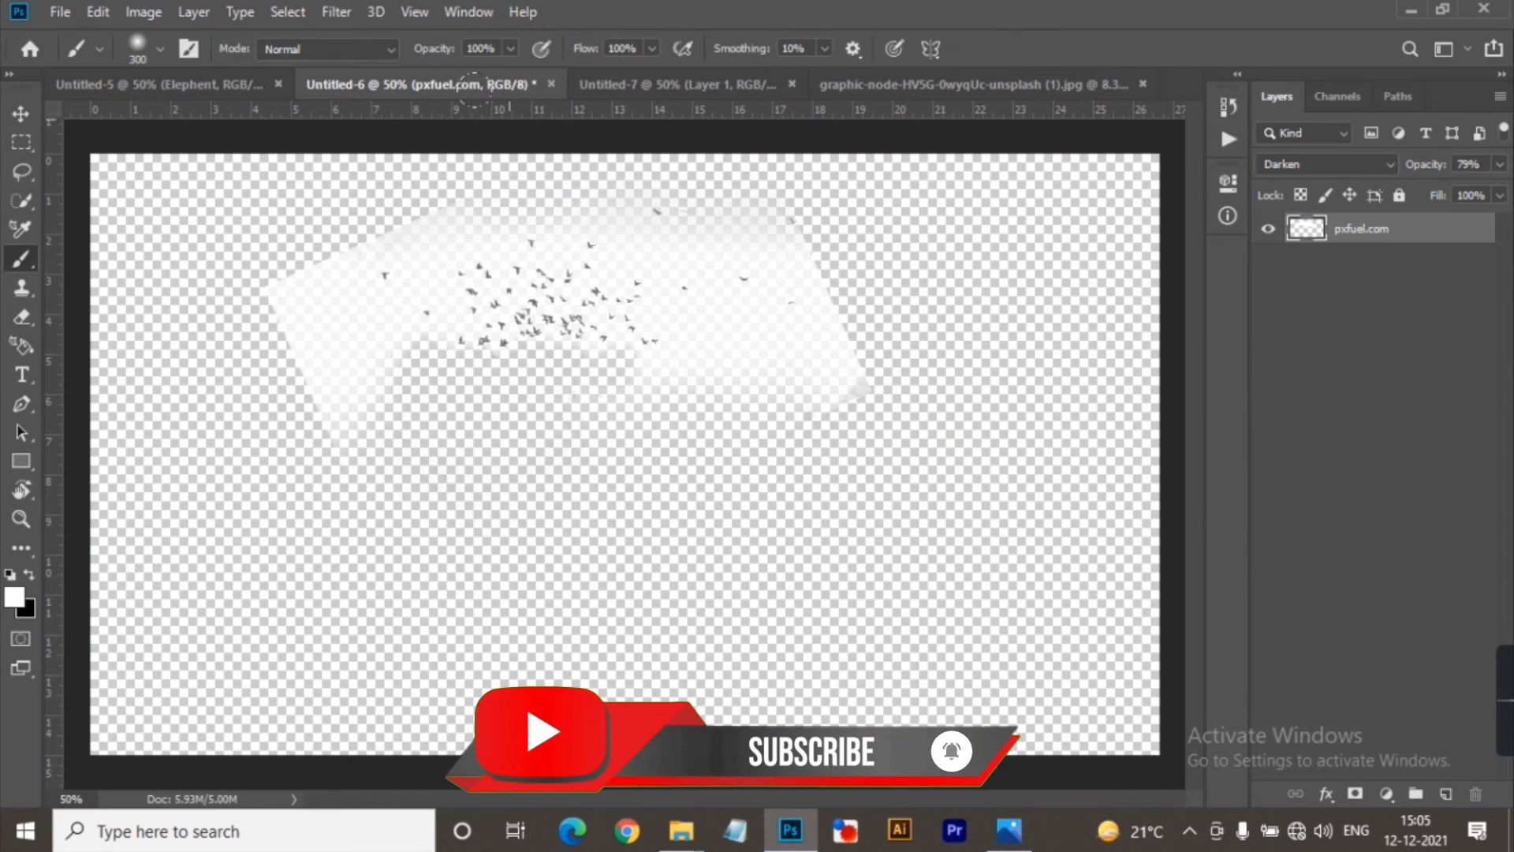
key(v)
mouse_move(602, 277)
mouse_down()
mouse_move(675, 91)
mouse_move(628, 296)
mouse_move(676, 303)
mouse_up()
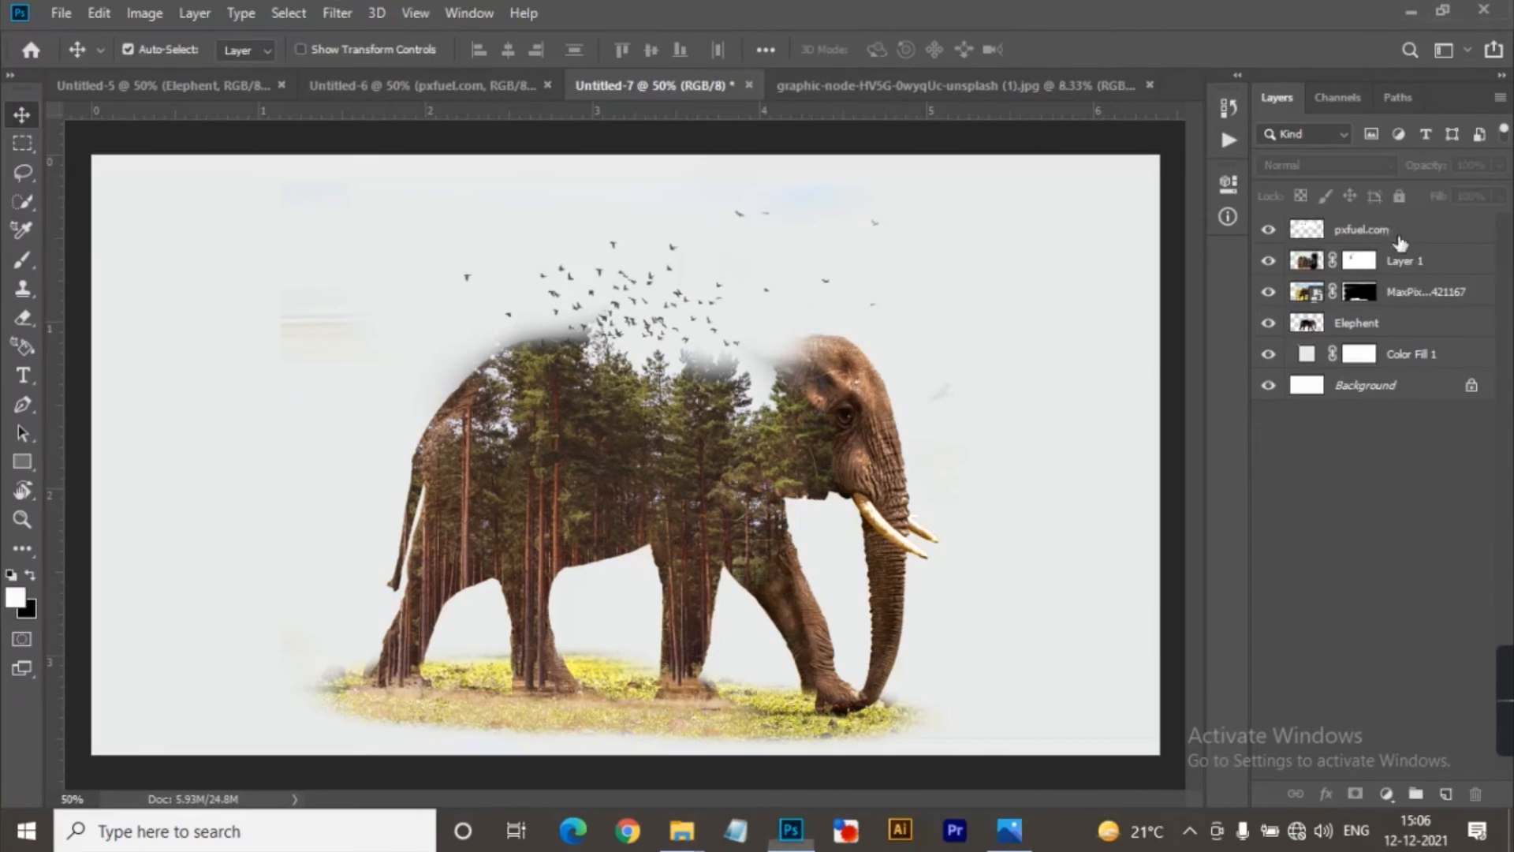
Step: Duplicate the pxfuel.com birds layer, flip the copy horizontally and shift it up toward the elephant's head to widen the flock
key(ctrl+j)
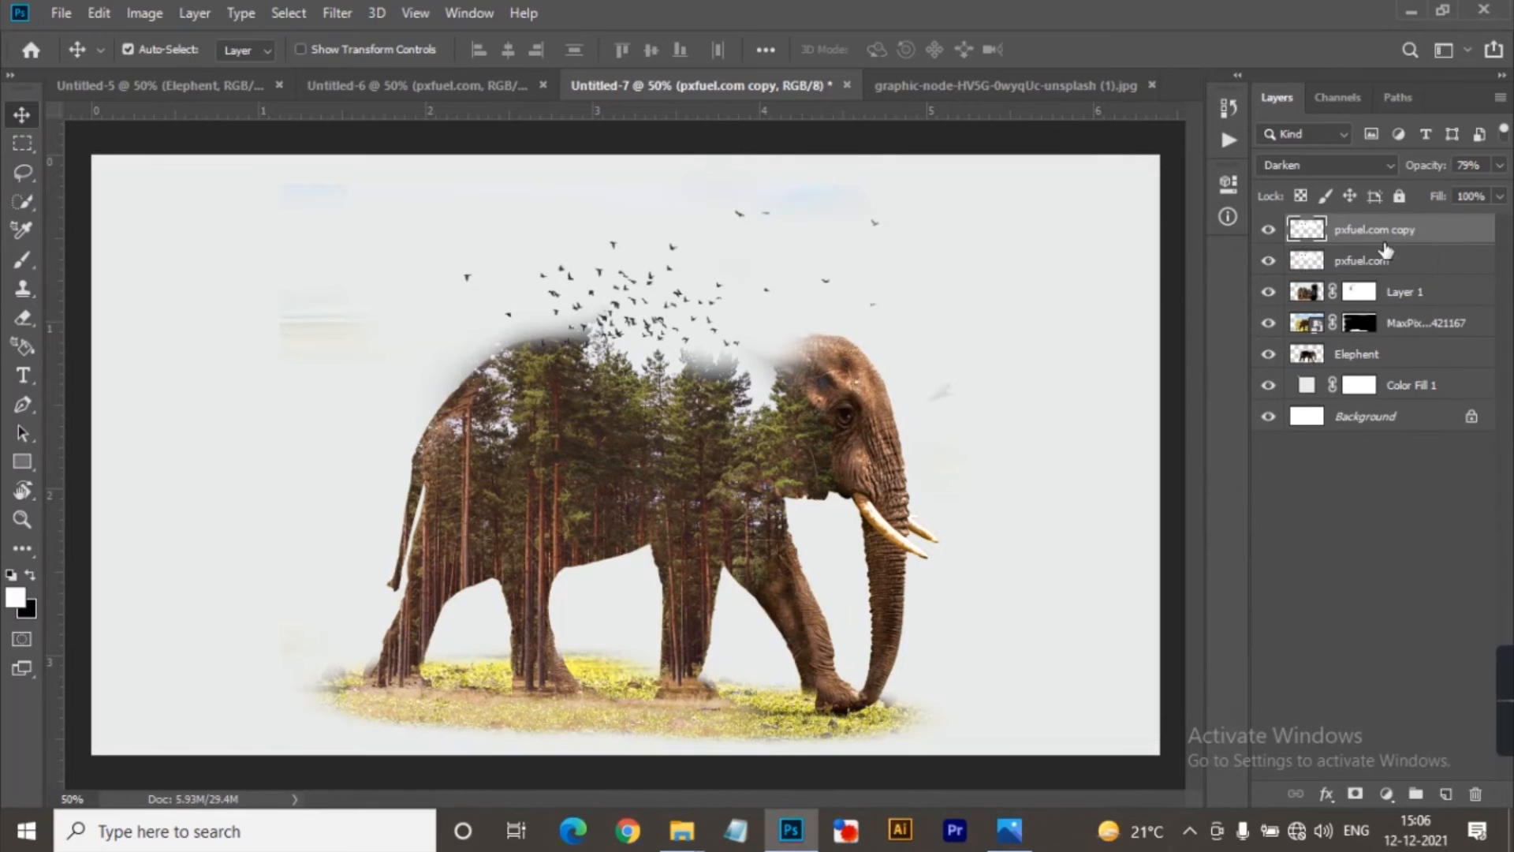
drag(675, 295, 697, 271)
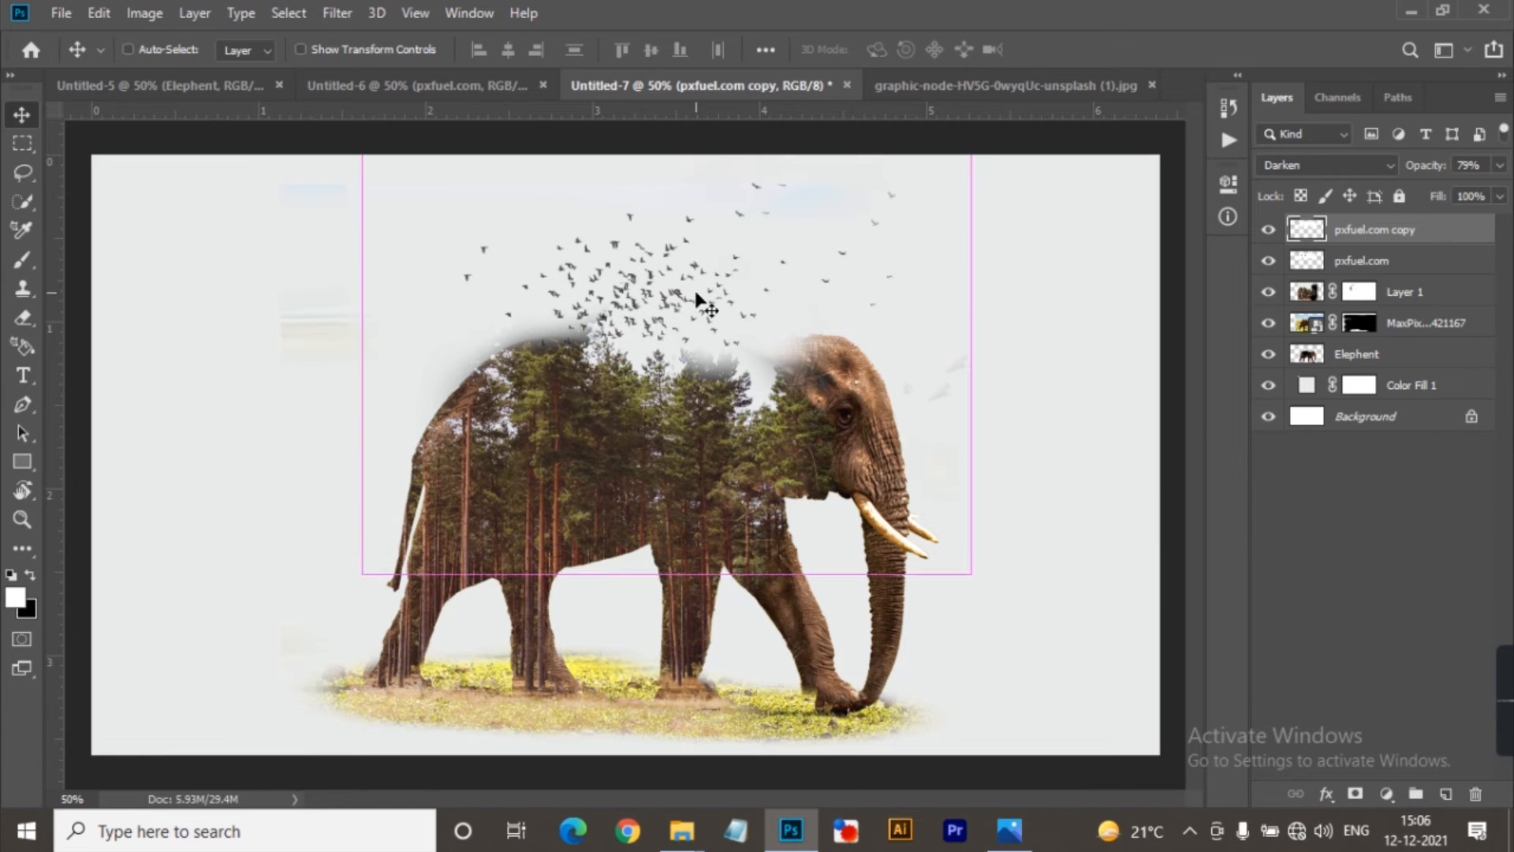
key(ctrl+t)
right_click(699, 271)
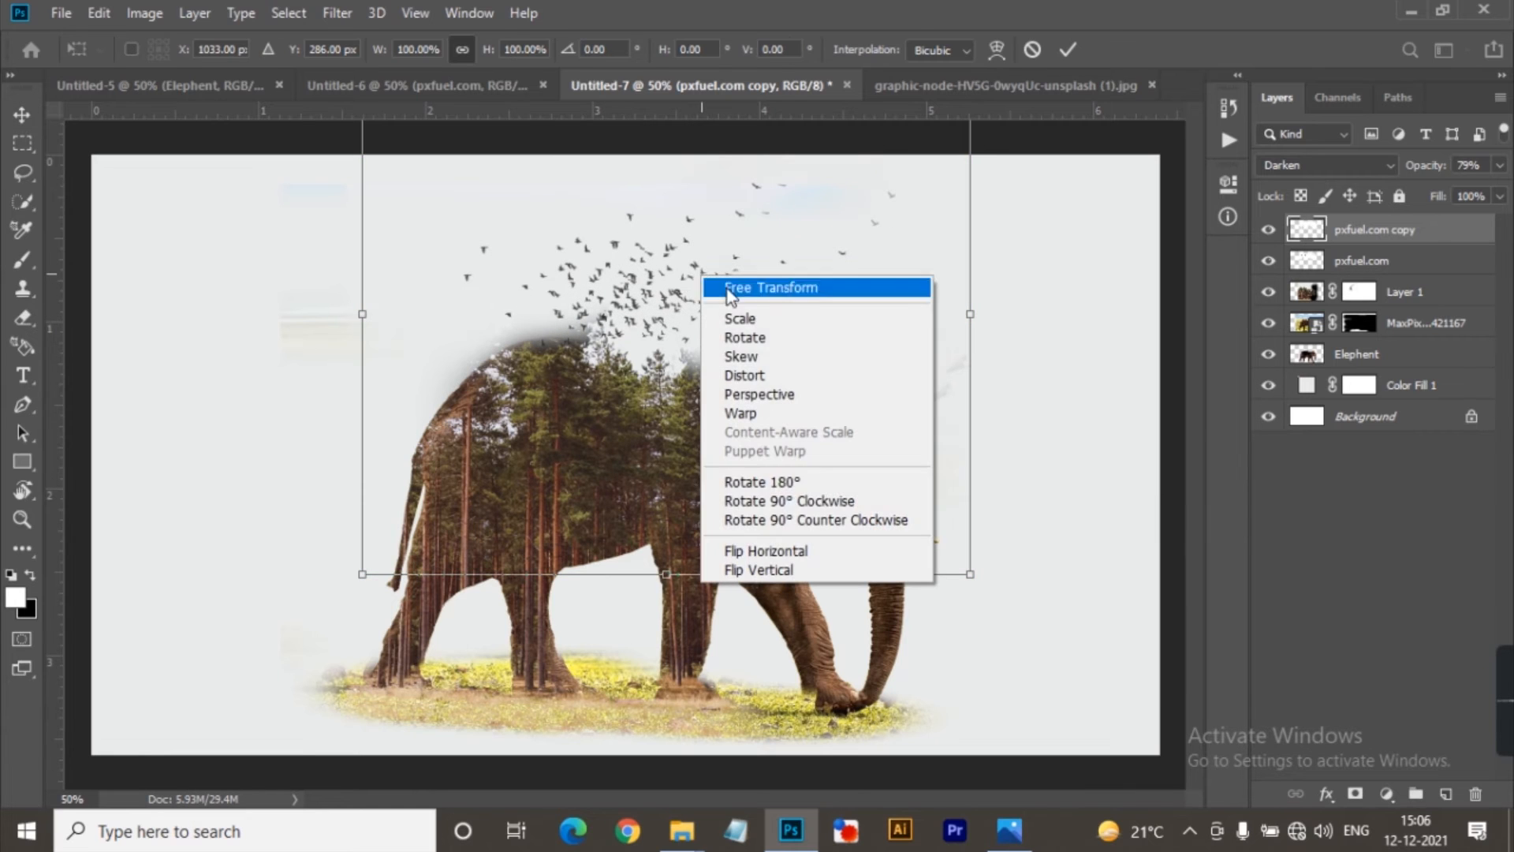
click(809, 551)
drag(731, 243, 796, 239)
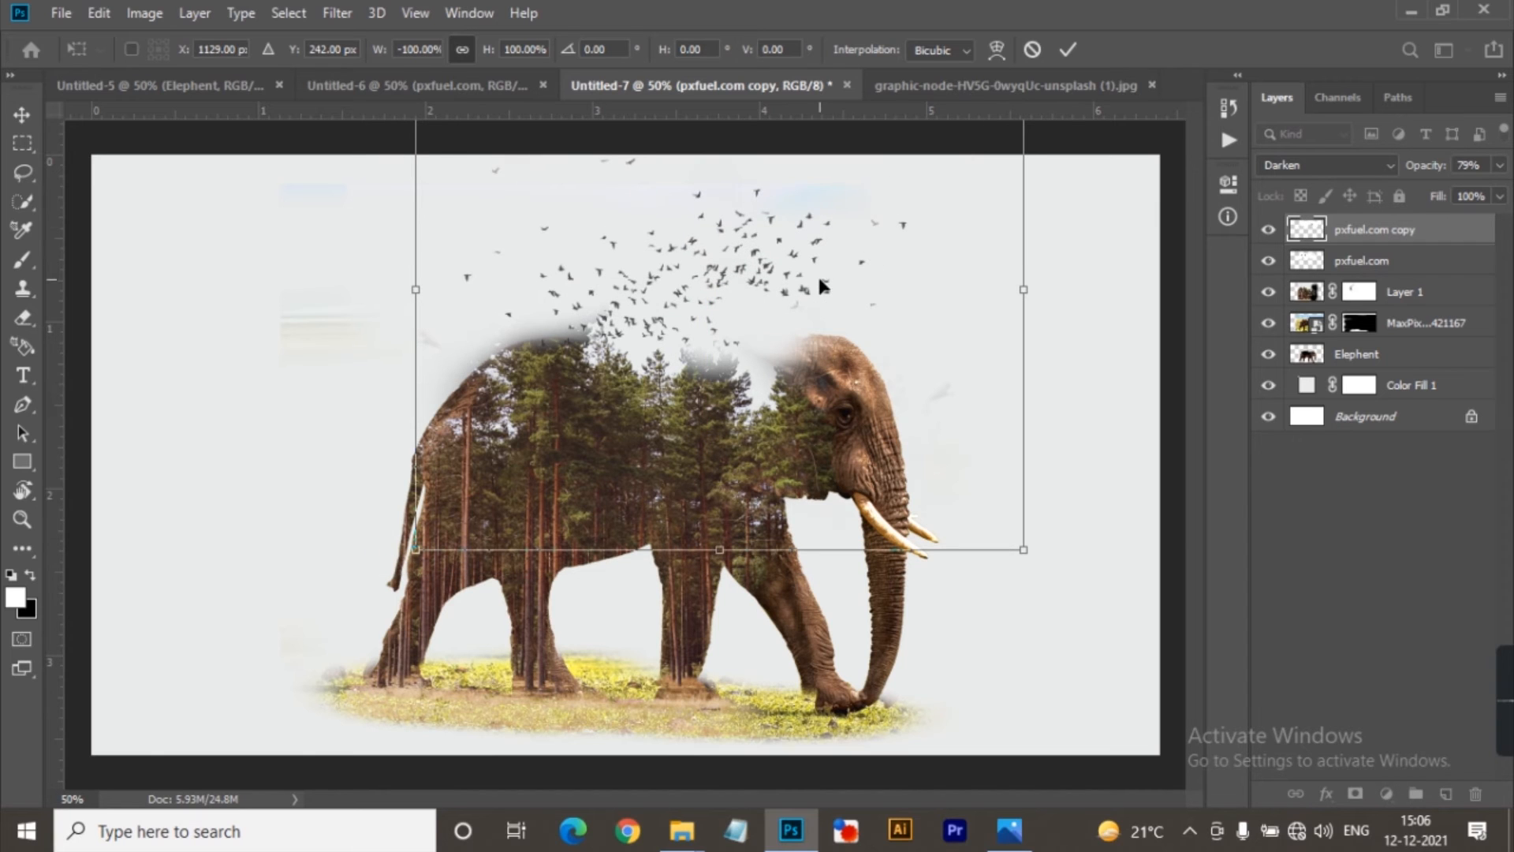
key(Return)
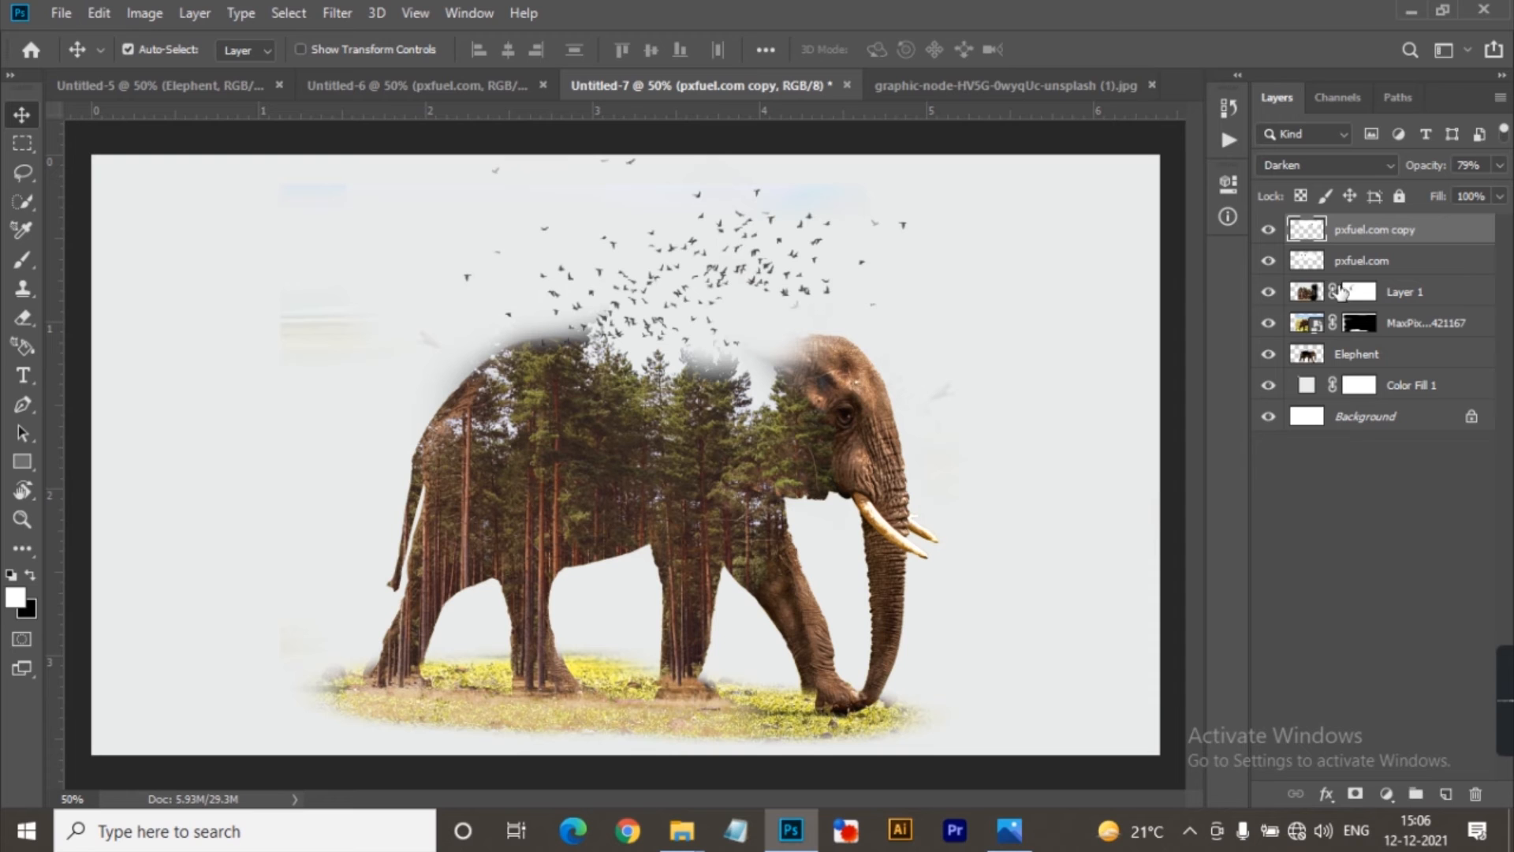
Step: Reduce the soft haze along the elephant's upper back with the Eraser on the Elephant layer
click(1360, 322)
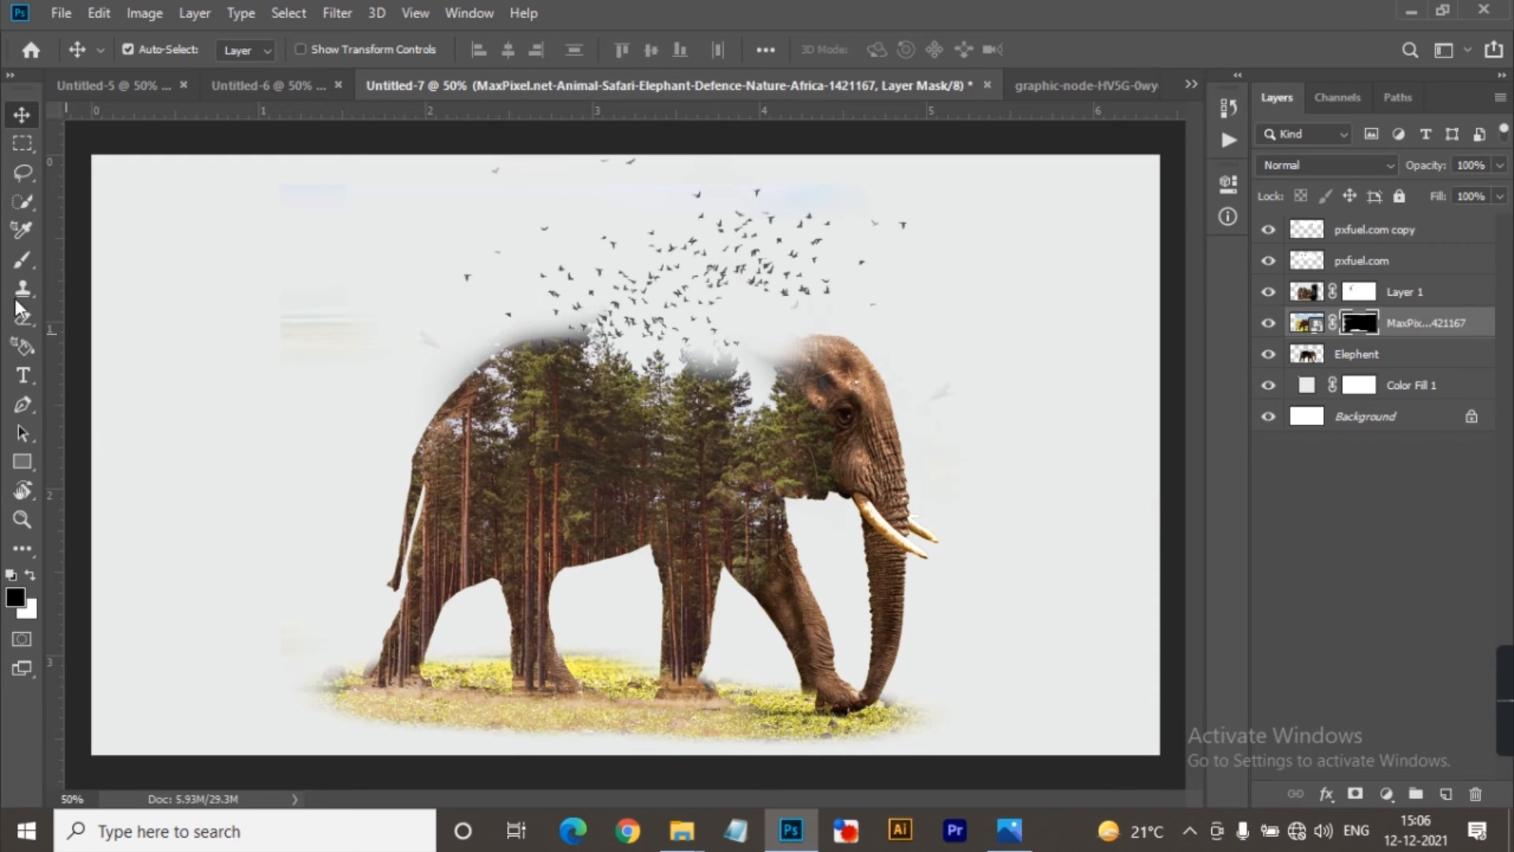
click(23, 318)
key(ctrl+plus)
key(ctrl+plus)
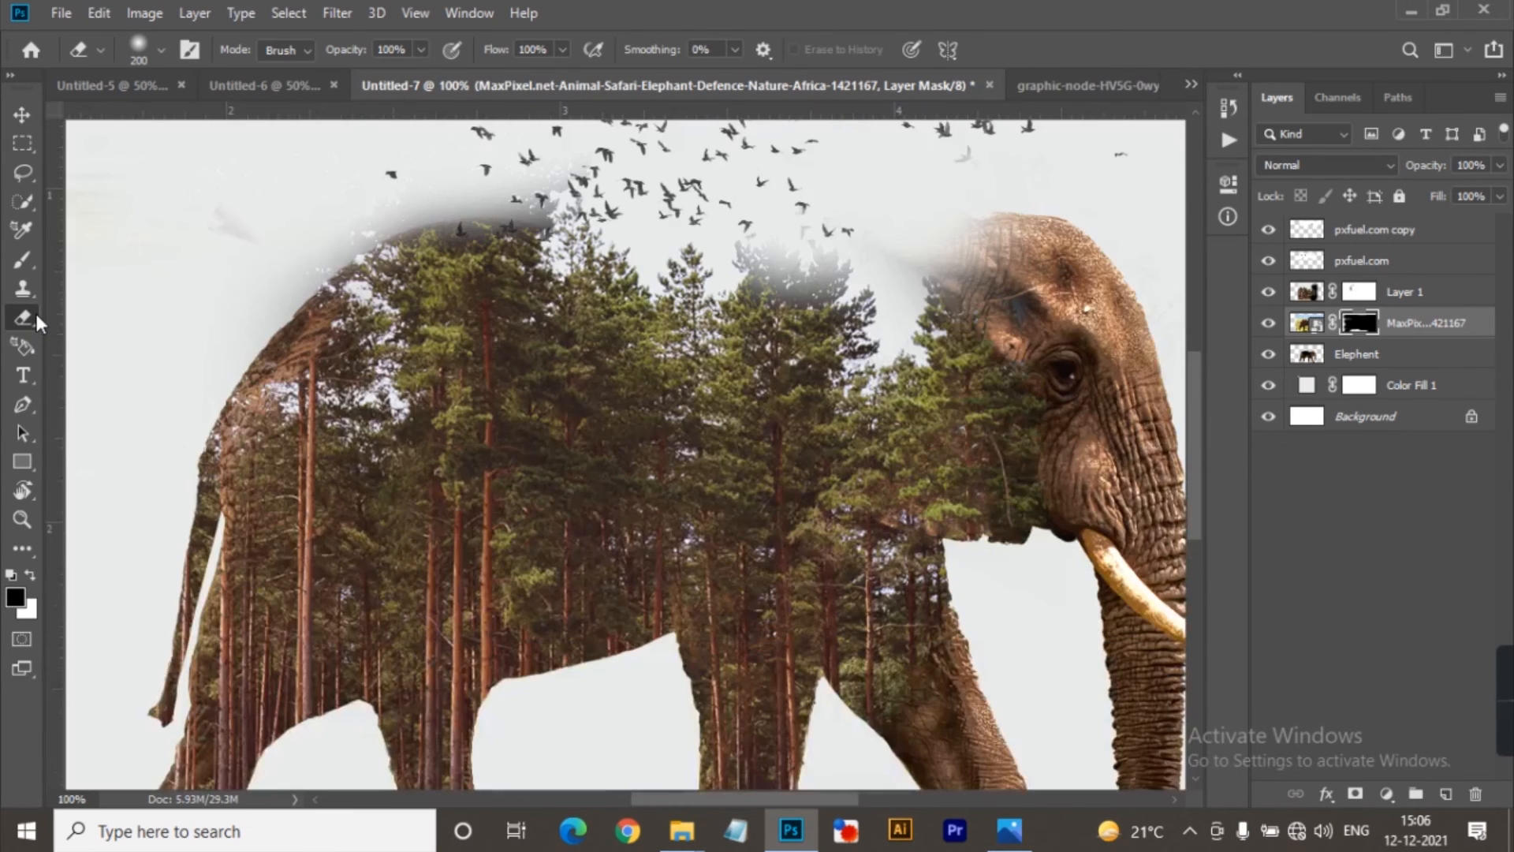
drag(454, 294, 497, 402)
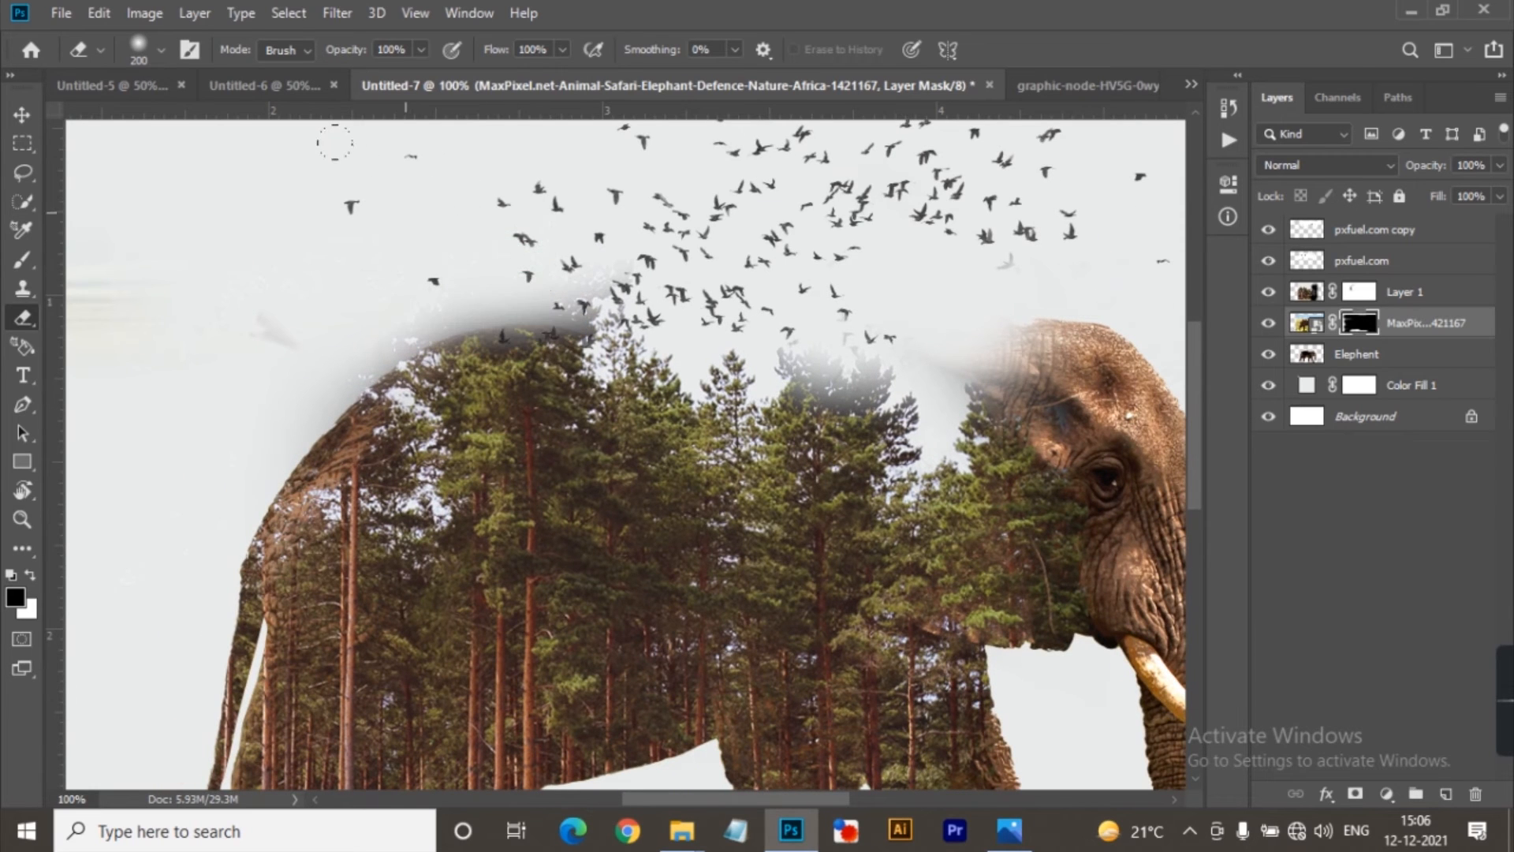
click(1402, 363)
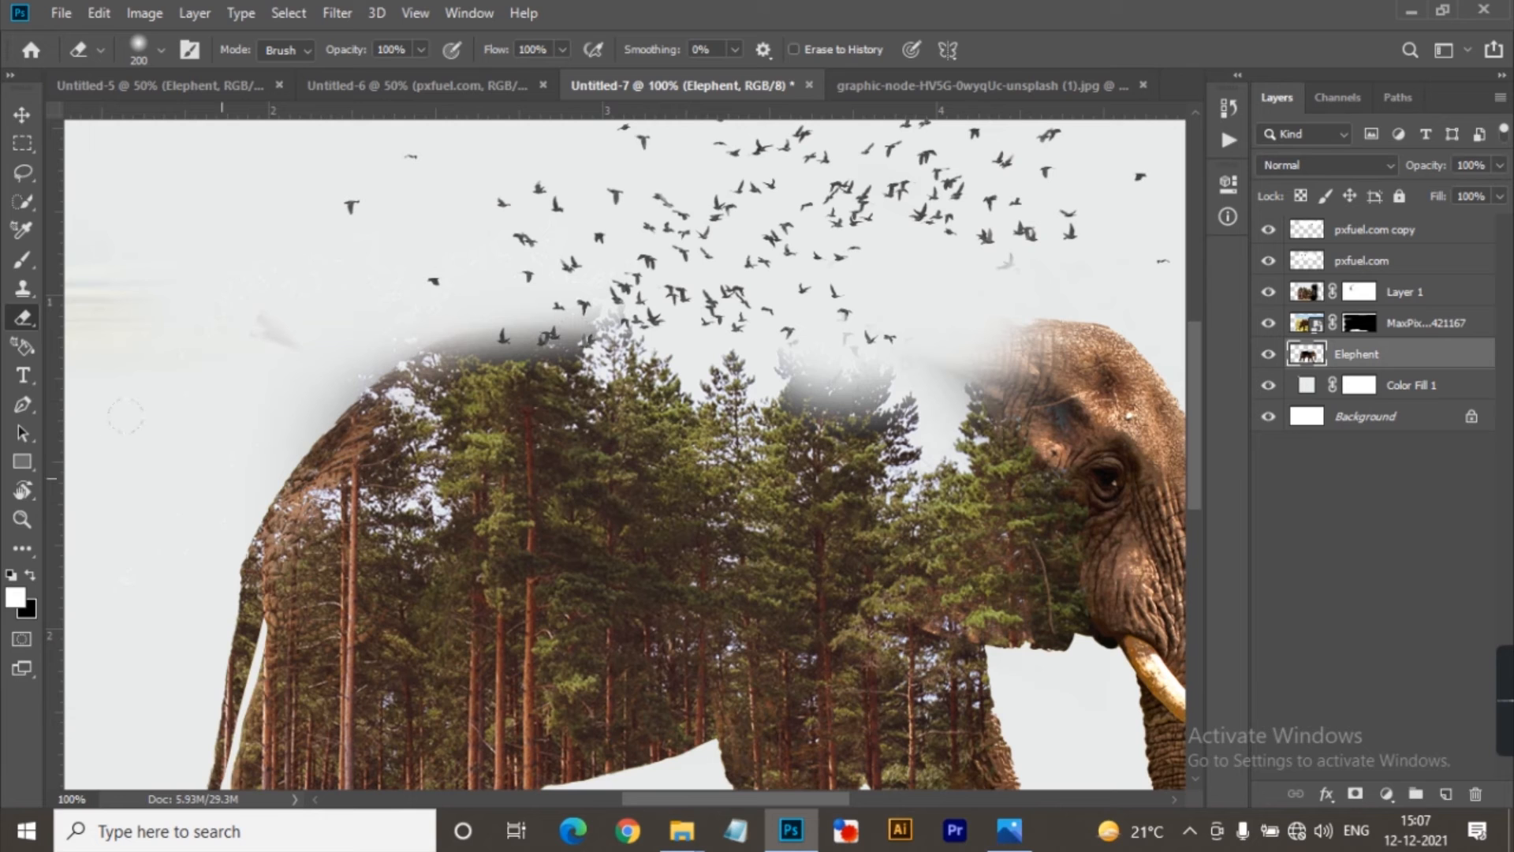
Step: Try an eraser dab on Layer 1's mask over the forest with white as foreground colour, and undo it
click(1313, 262)
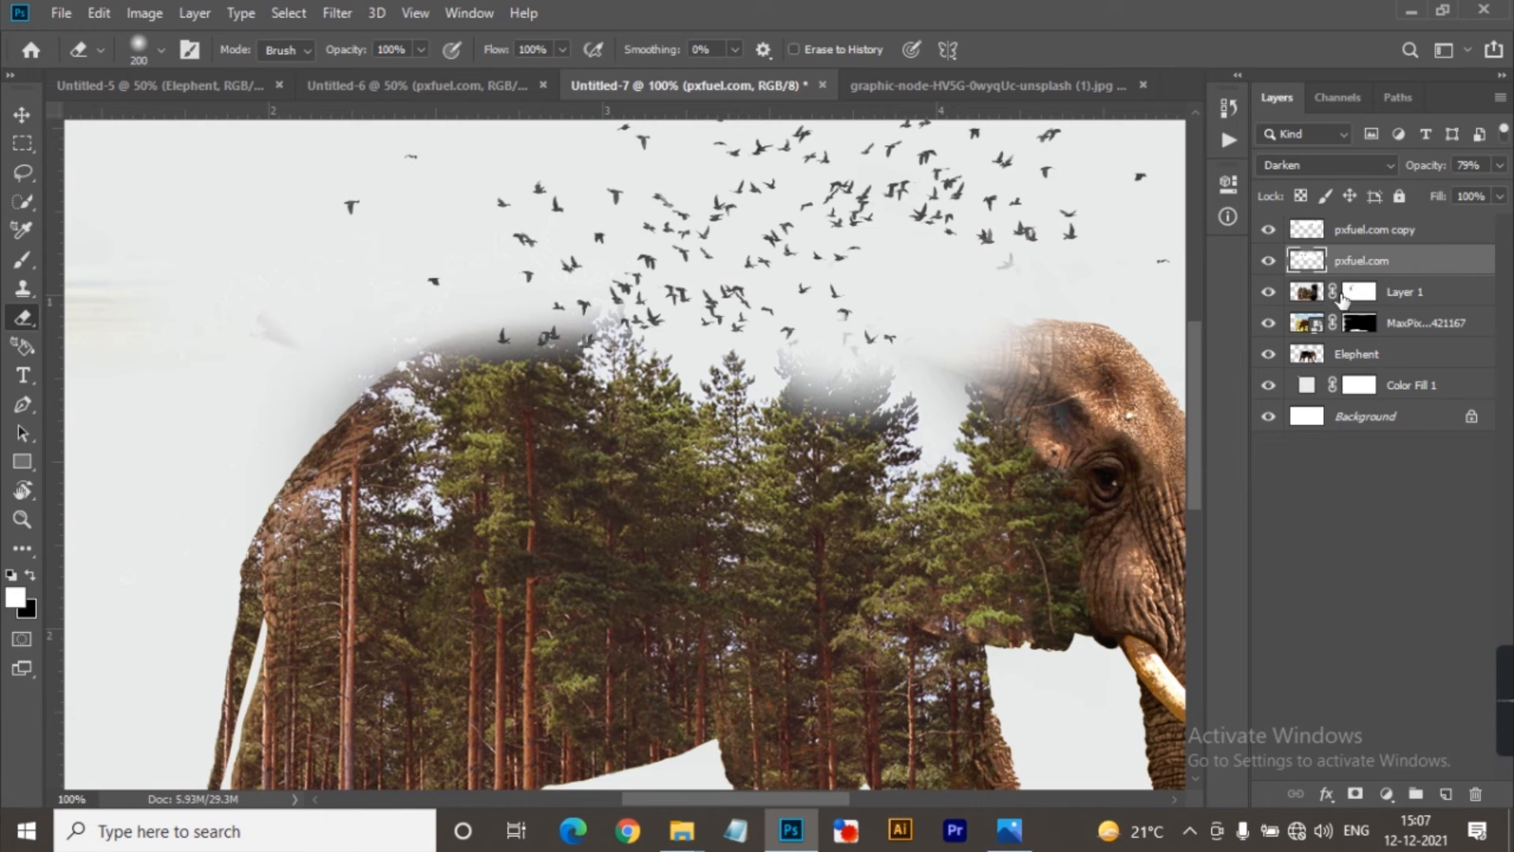
click(1352, 295)
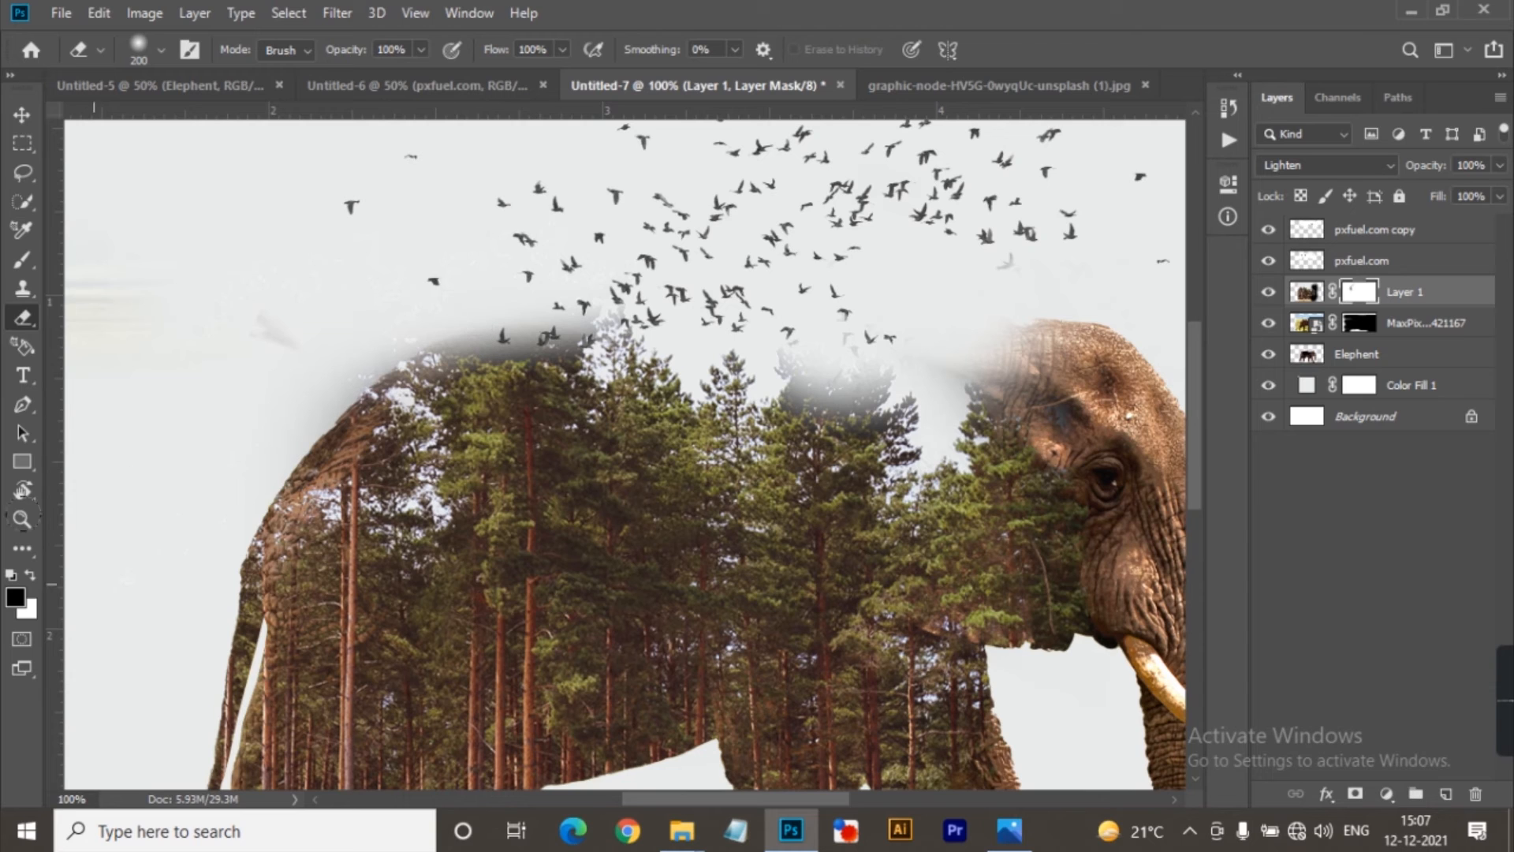
click(30, 575)
click(507, 430)
key(ctrl+z)
key(ctrl+minus)
key(ctrl+minus)
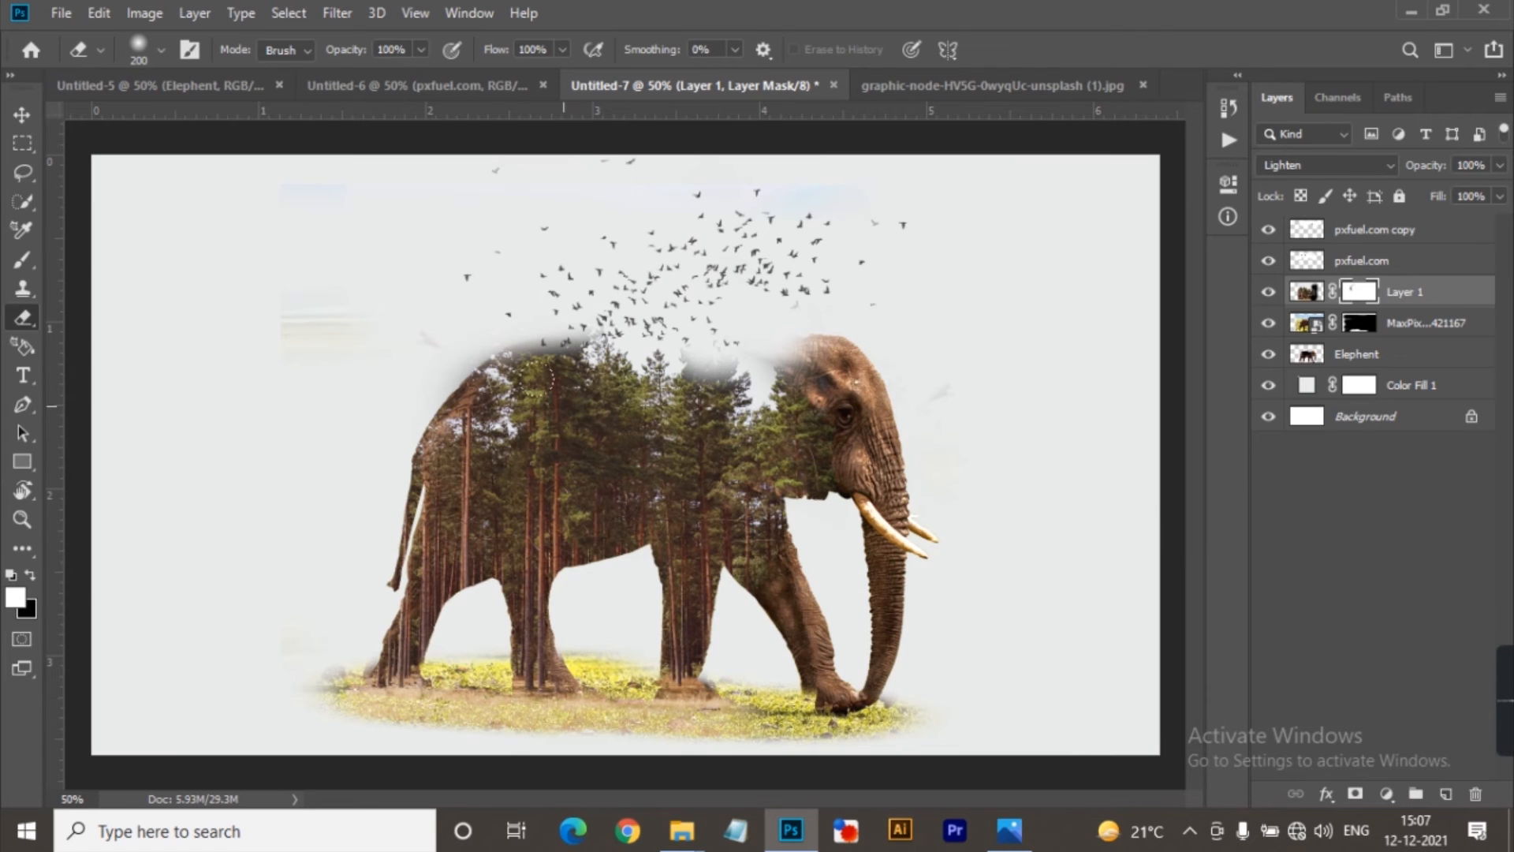
click(1439, 235)
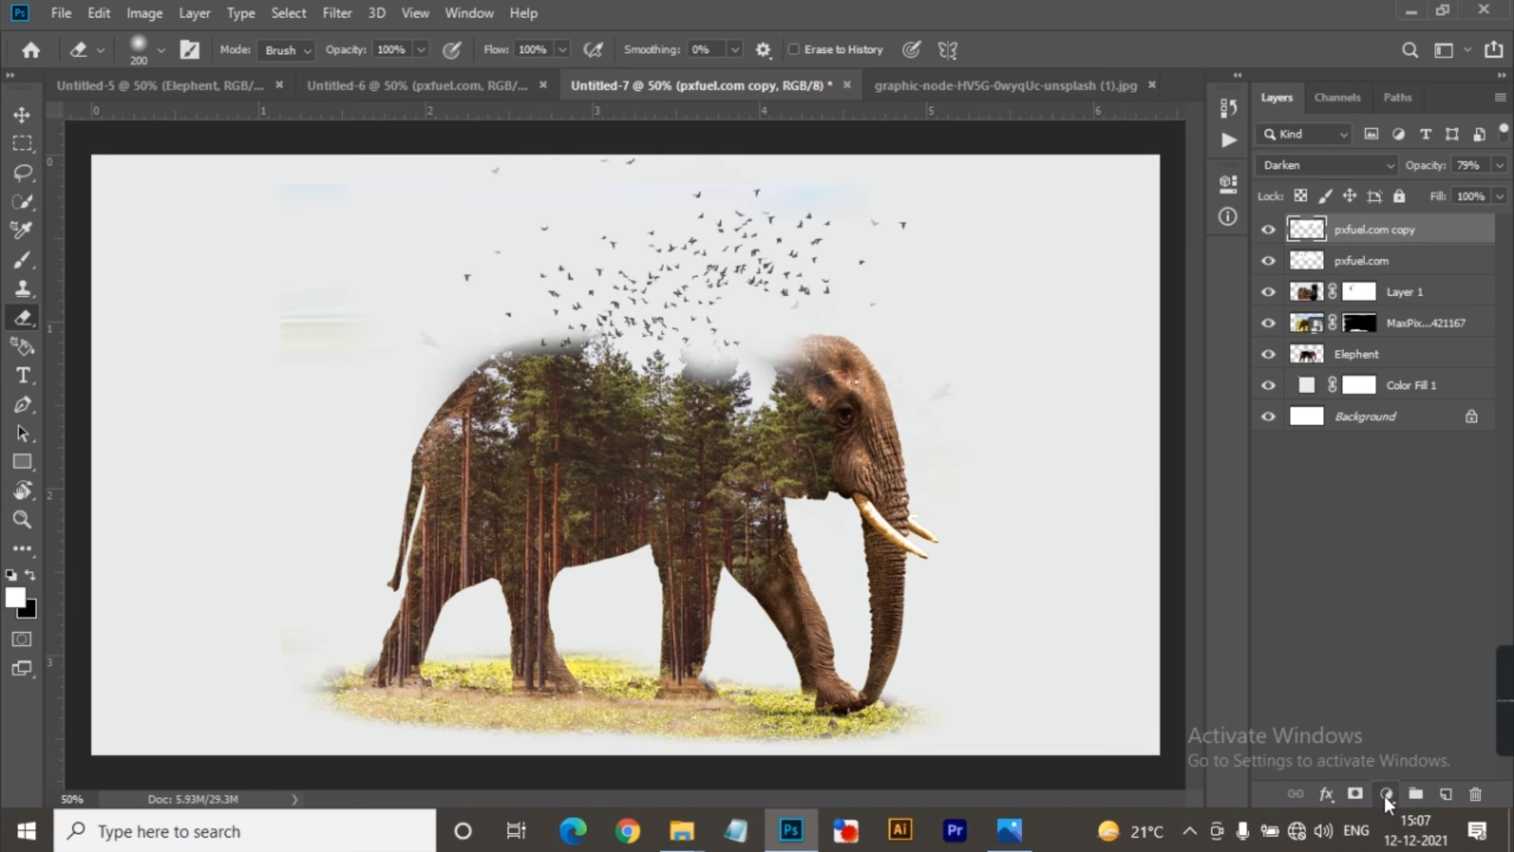
click(1386, 794)
click(1388, 404)
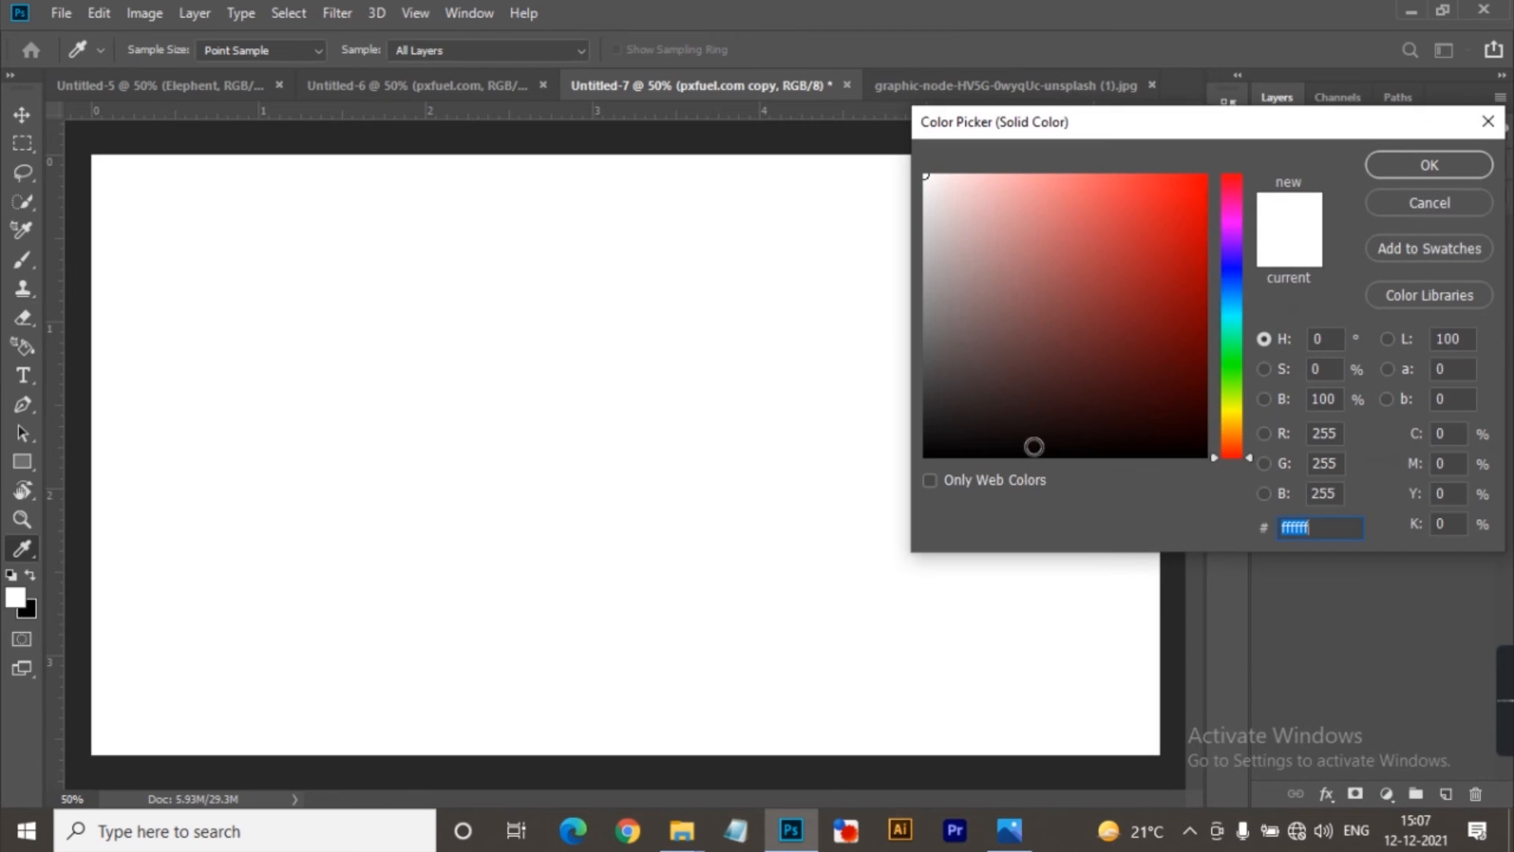
click(1390, 202)
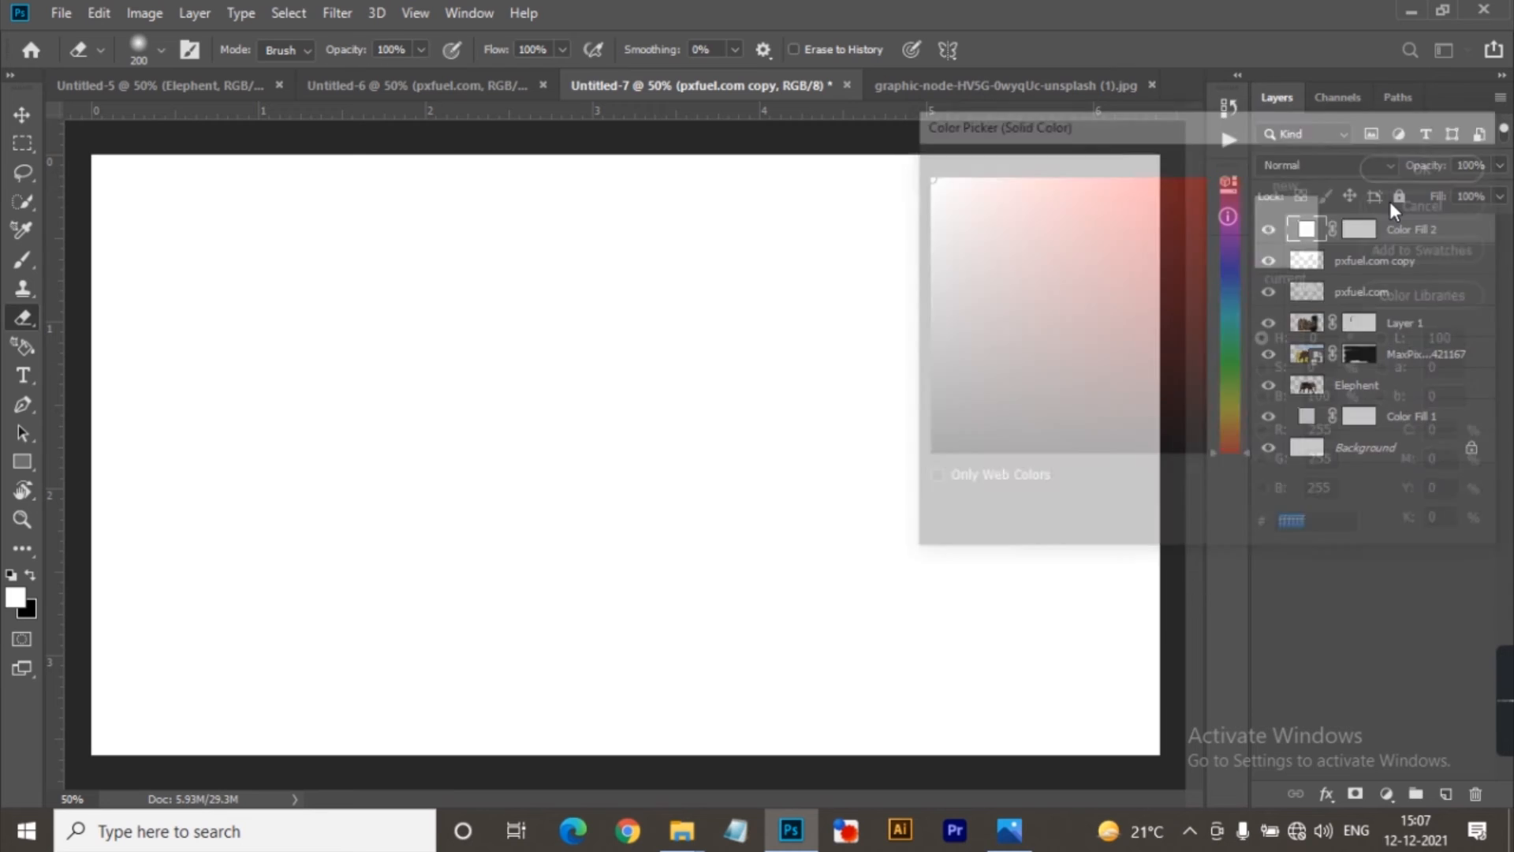
mouse_move(1377, 230)
mouse_down()
mouse_move(1377, 269)
mouse_move(1371, 235)
mouse_up()
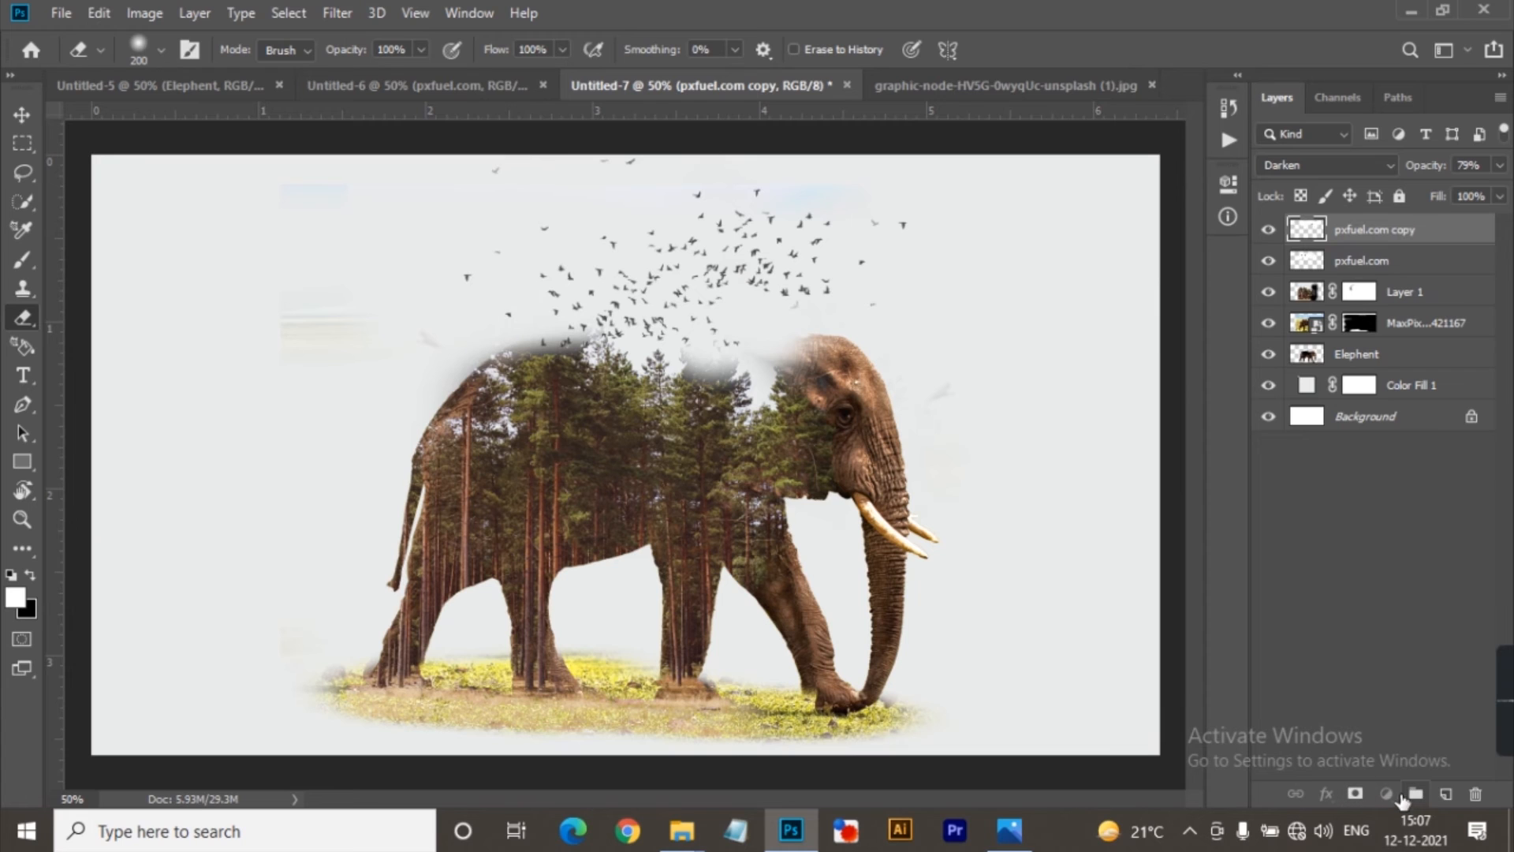
Step: Add a white Solid Color fill layer and place it directly beneath the Elephant layer
click(1344, 530)
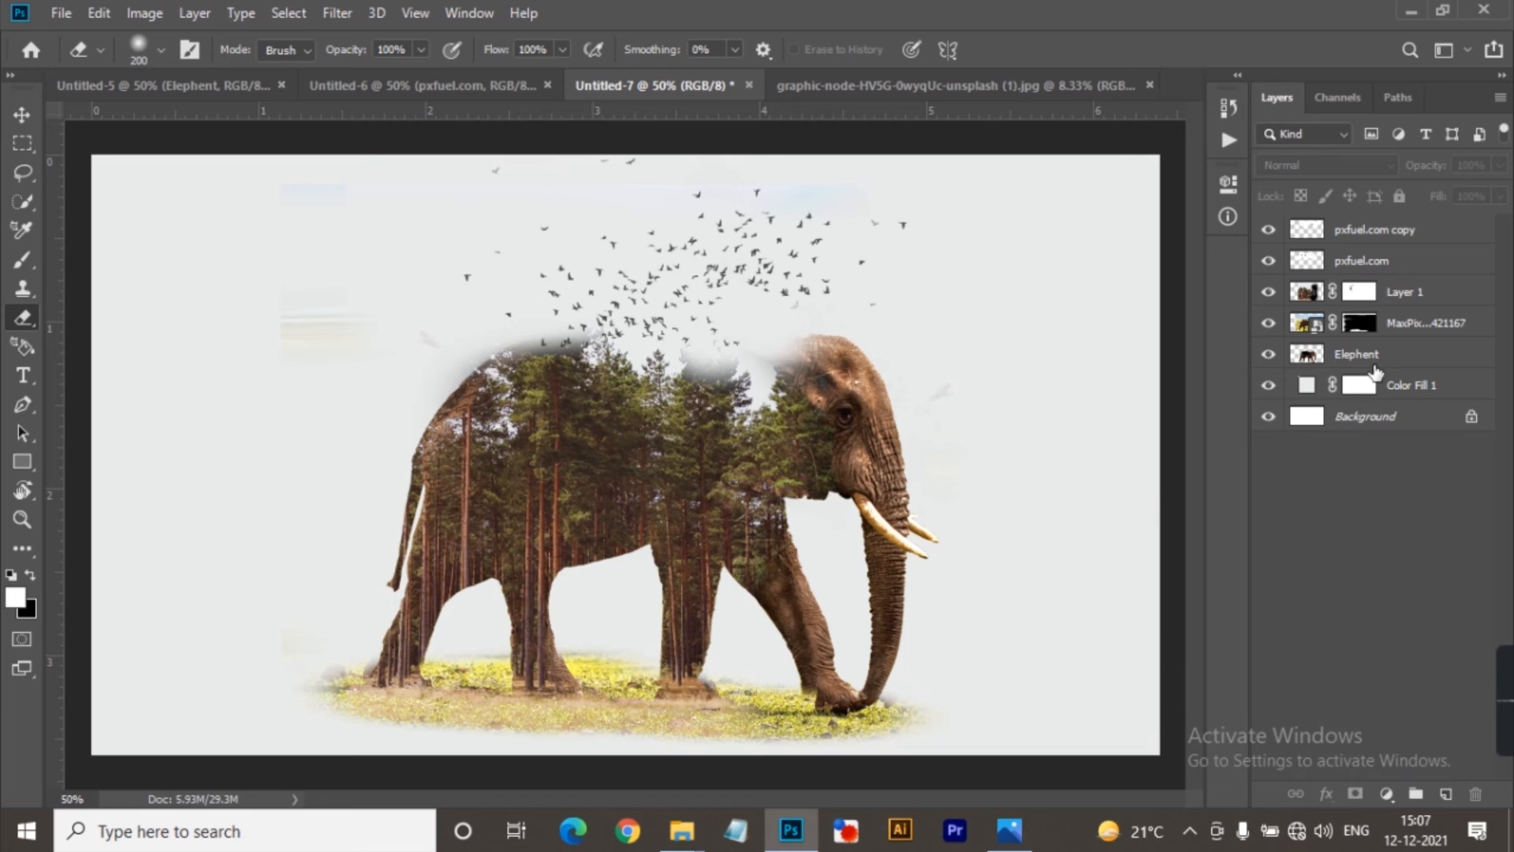
click(1386, 793)
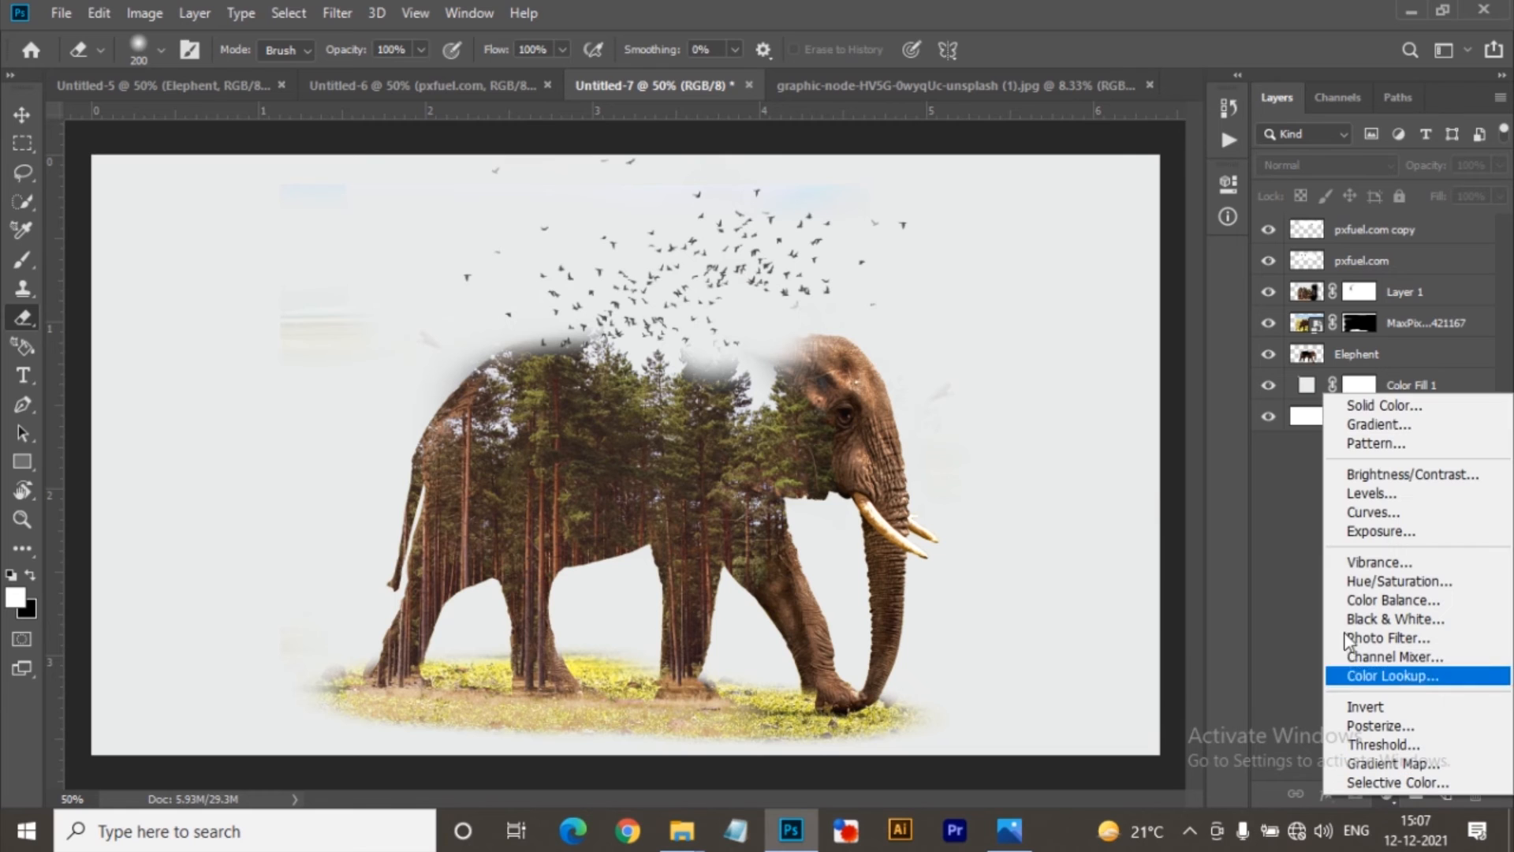
click(1368, 405)
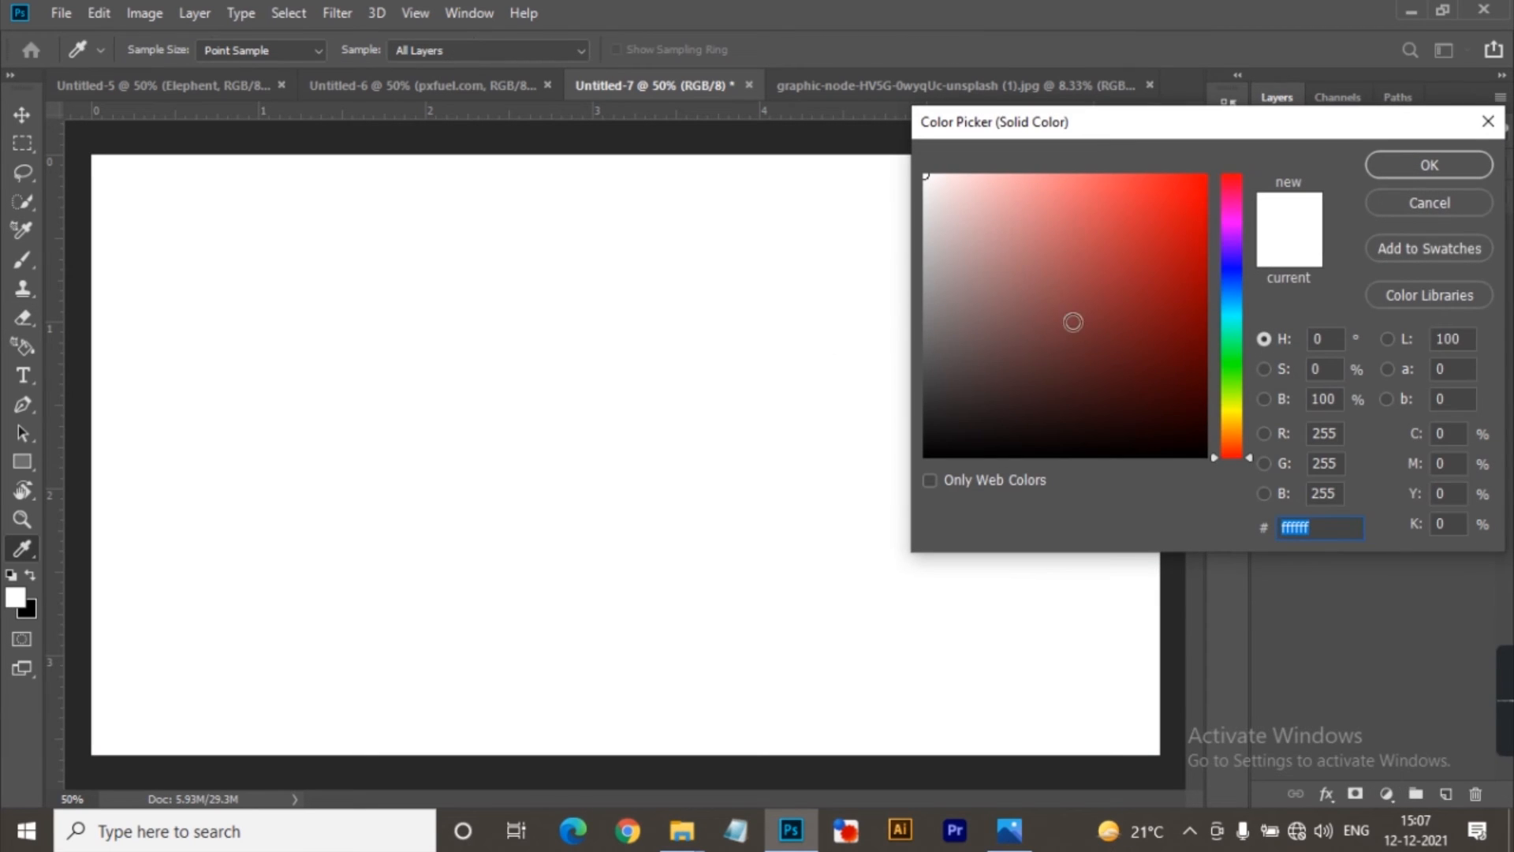
click(1382, 175)
drag(1420, 240, 1404, 398)
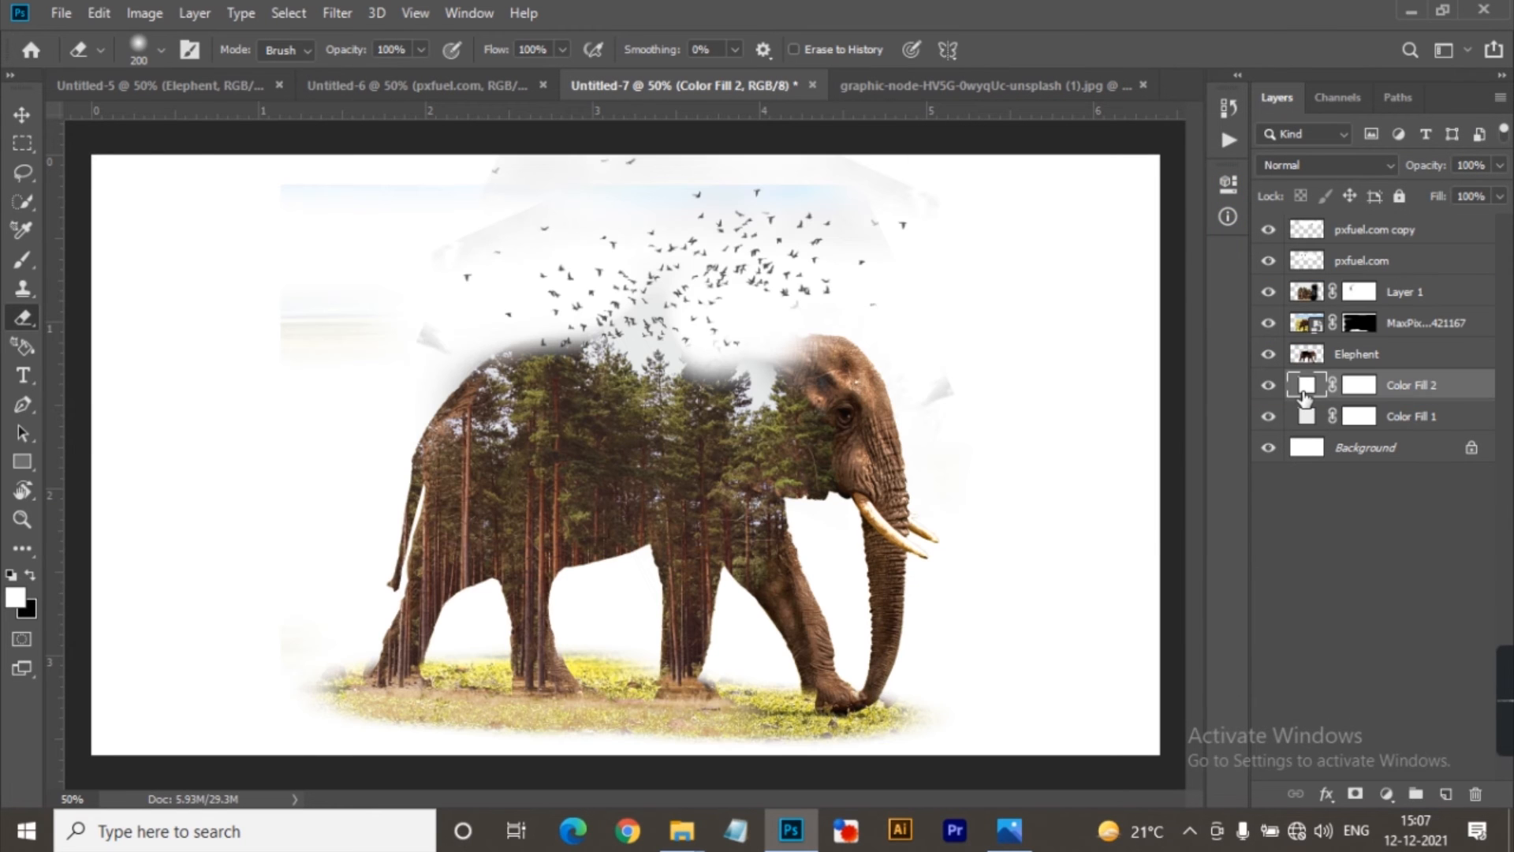
Step: Recolour the Color Fill 2 layer with dark brown 3b2511 sampled from the elephant's front leg, and move it above all other layers
double_click(1306, 387)
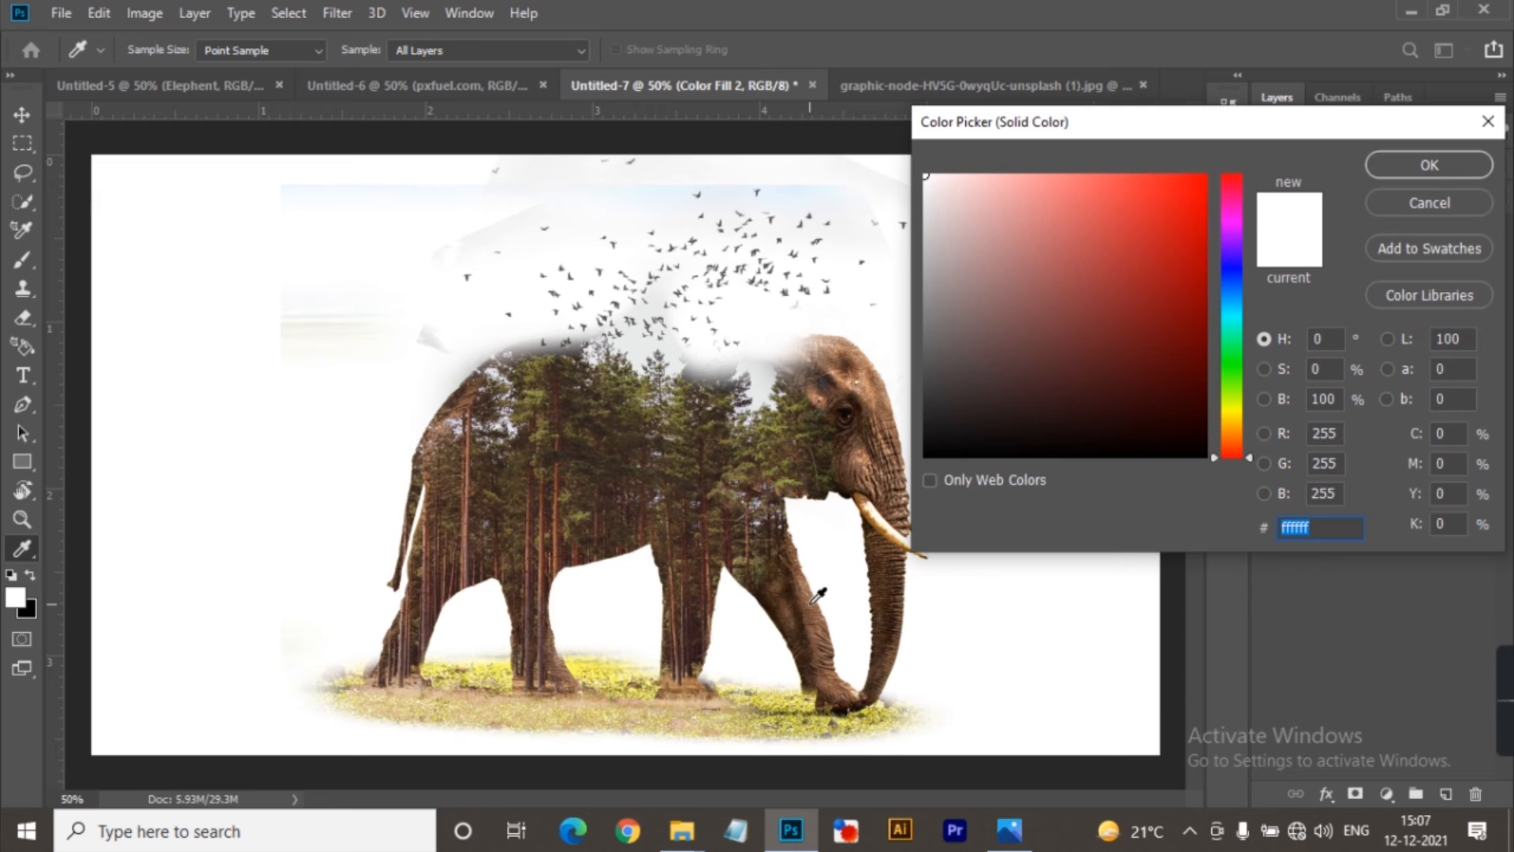
click(806, 609)
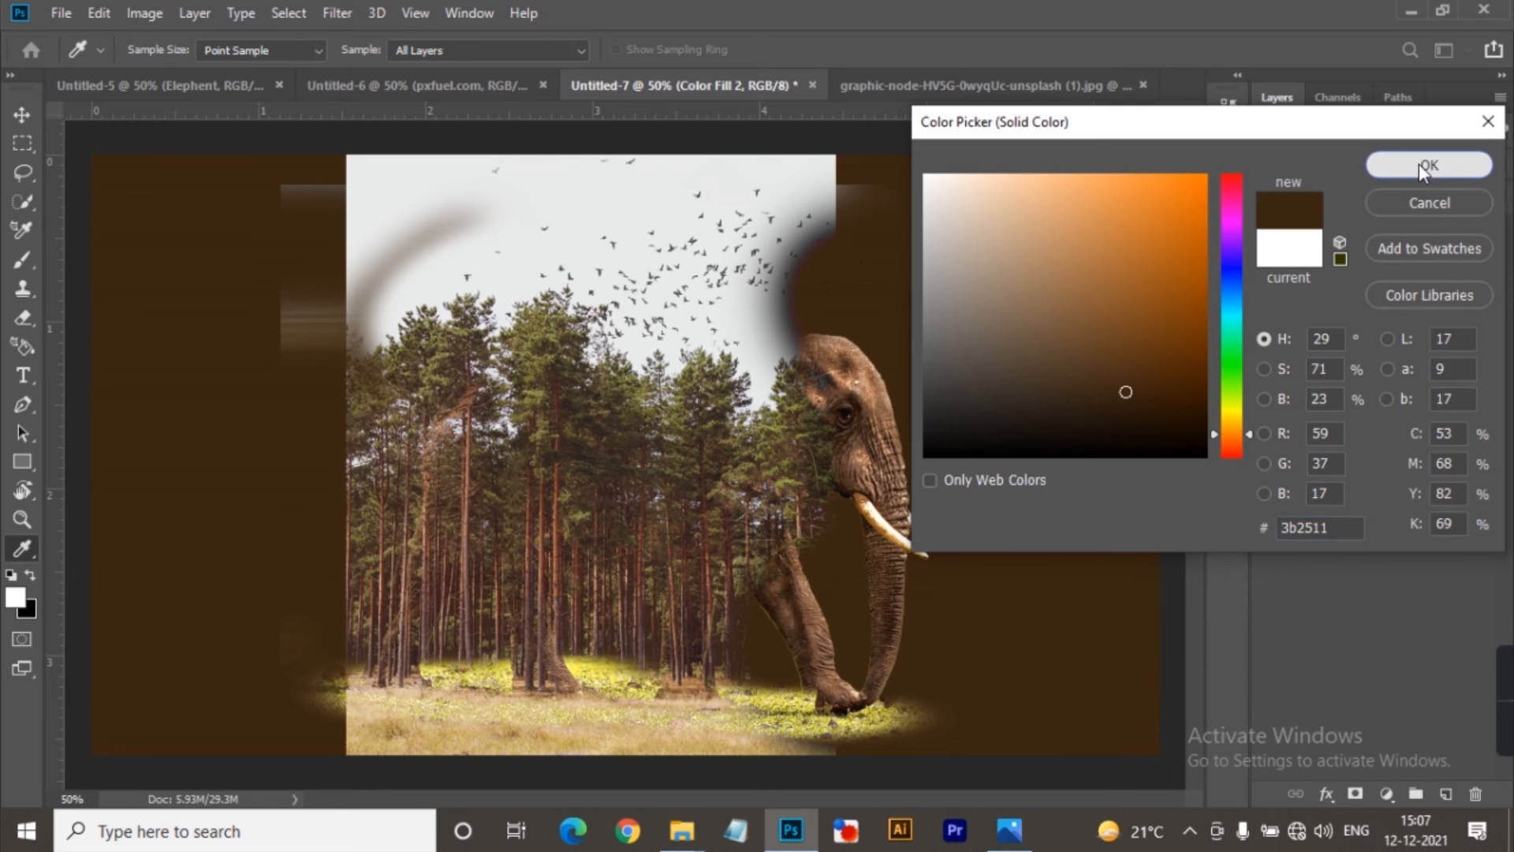
click(1426, 165)
drag(1401, 387, 1334, 241)
Step: Brighten Color Fill 2 to a medium brown and set the layer's opacity to 20%
double_click(1307, 230)
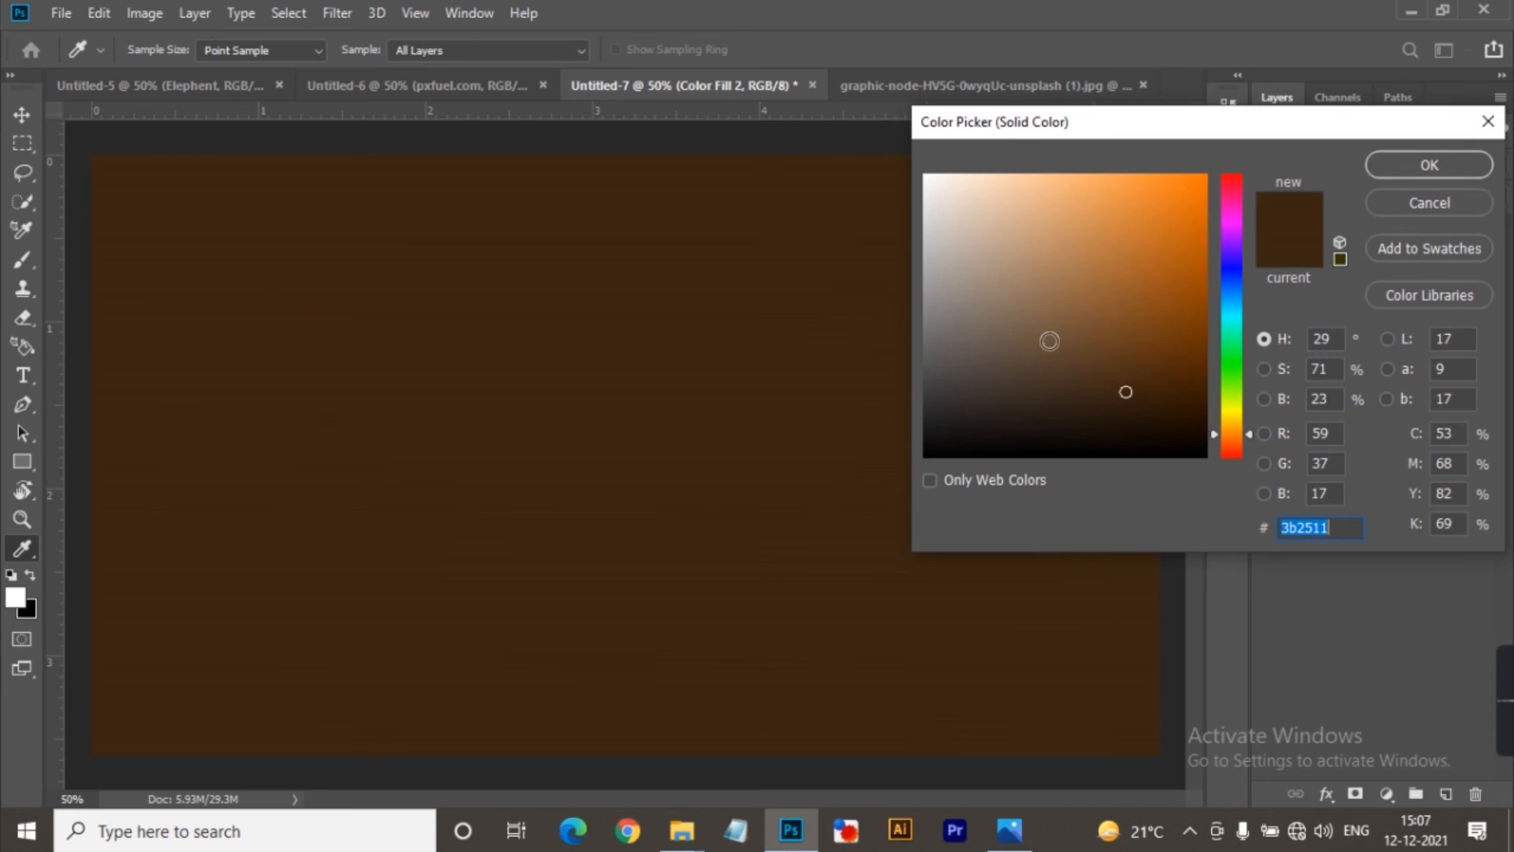
drag(1125, 395, 1128, 344)
click(1418, 161)
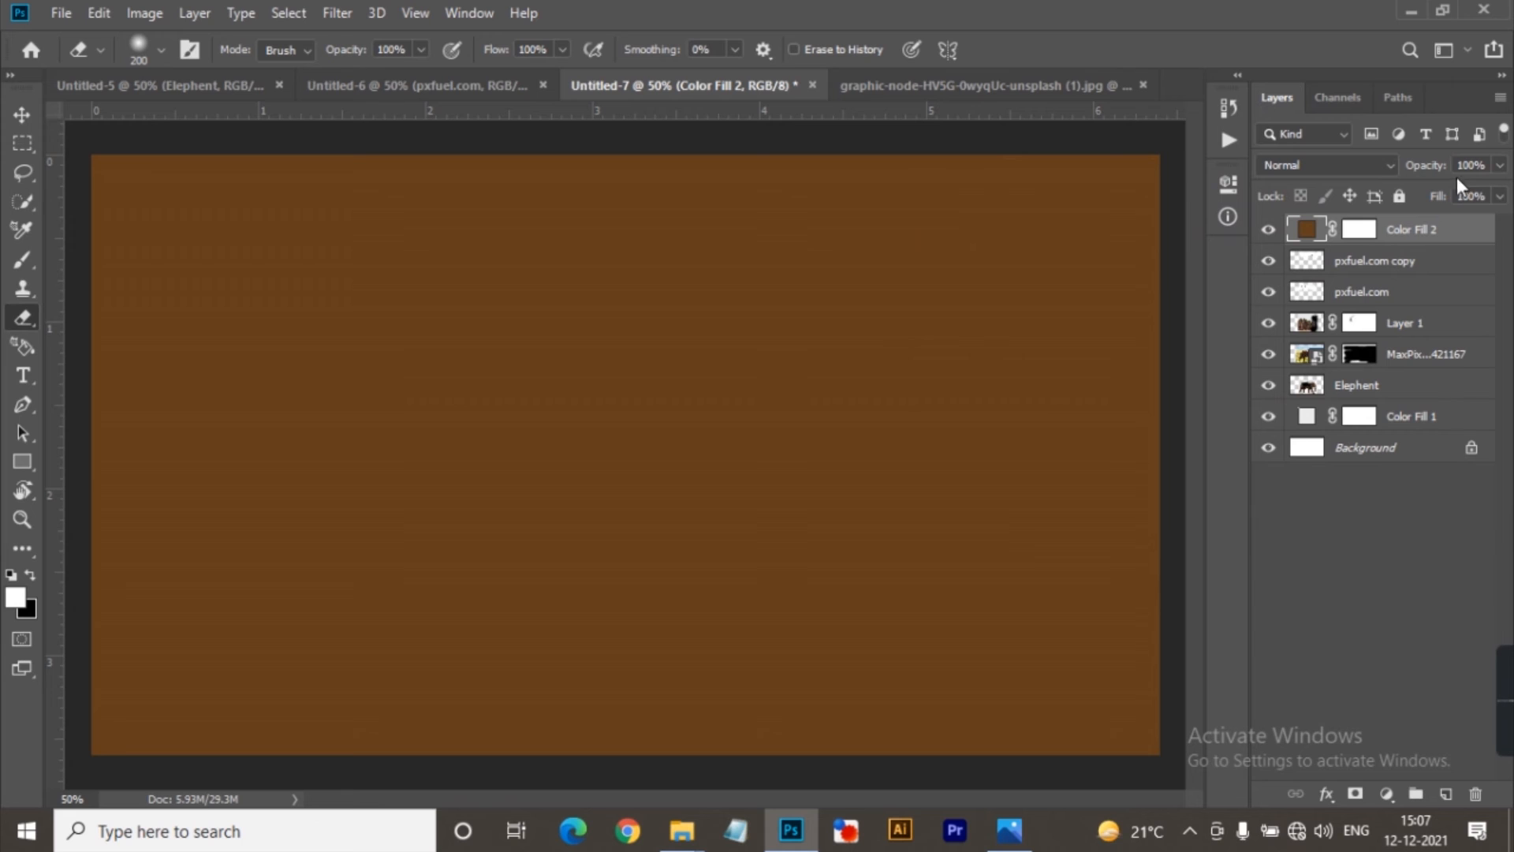
text(20)
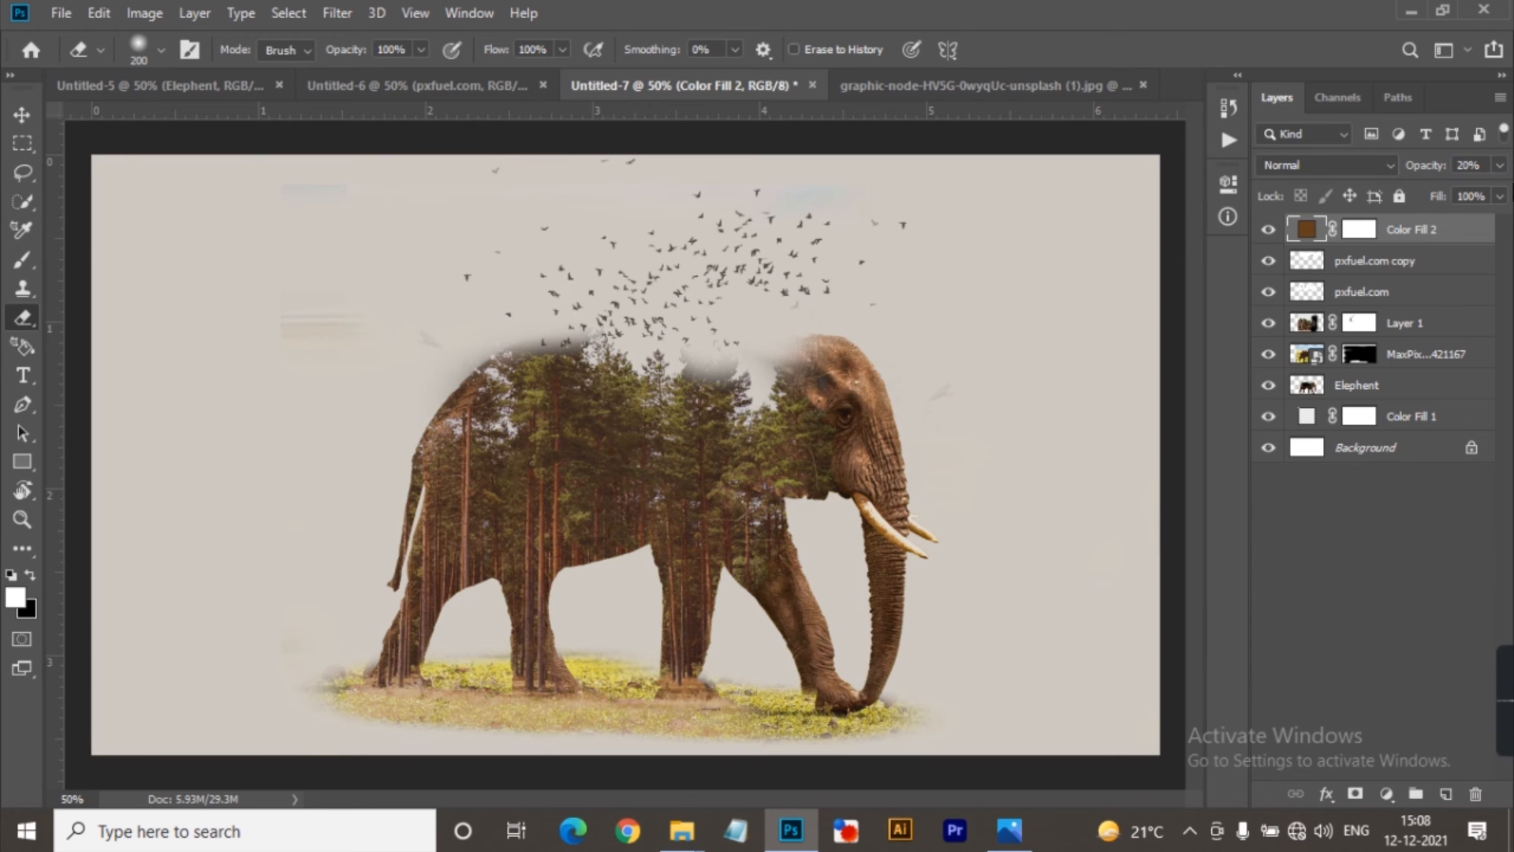
Step: Add a light grey d8d8d8 Solid Color fill layer above Color Fill 2
click(1387, 793)
click(1389, 501)
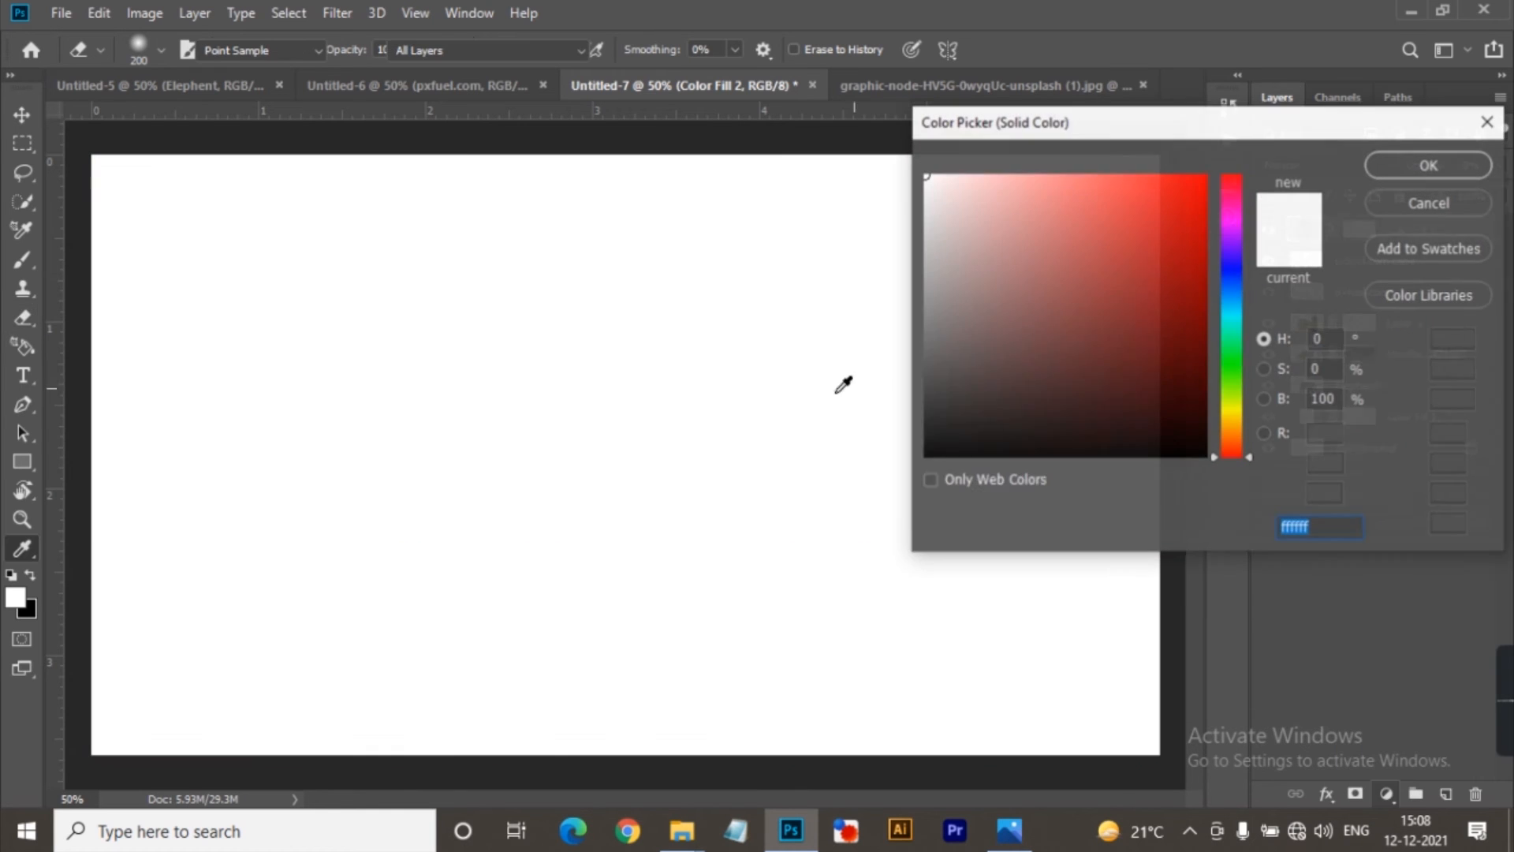
mouse_move(927, 222)
mouse_down()
mouse_move(932, 188)
mouse_move(922, 218)
mouse_up()
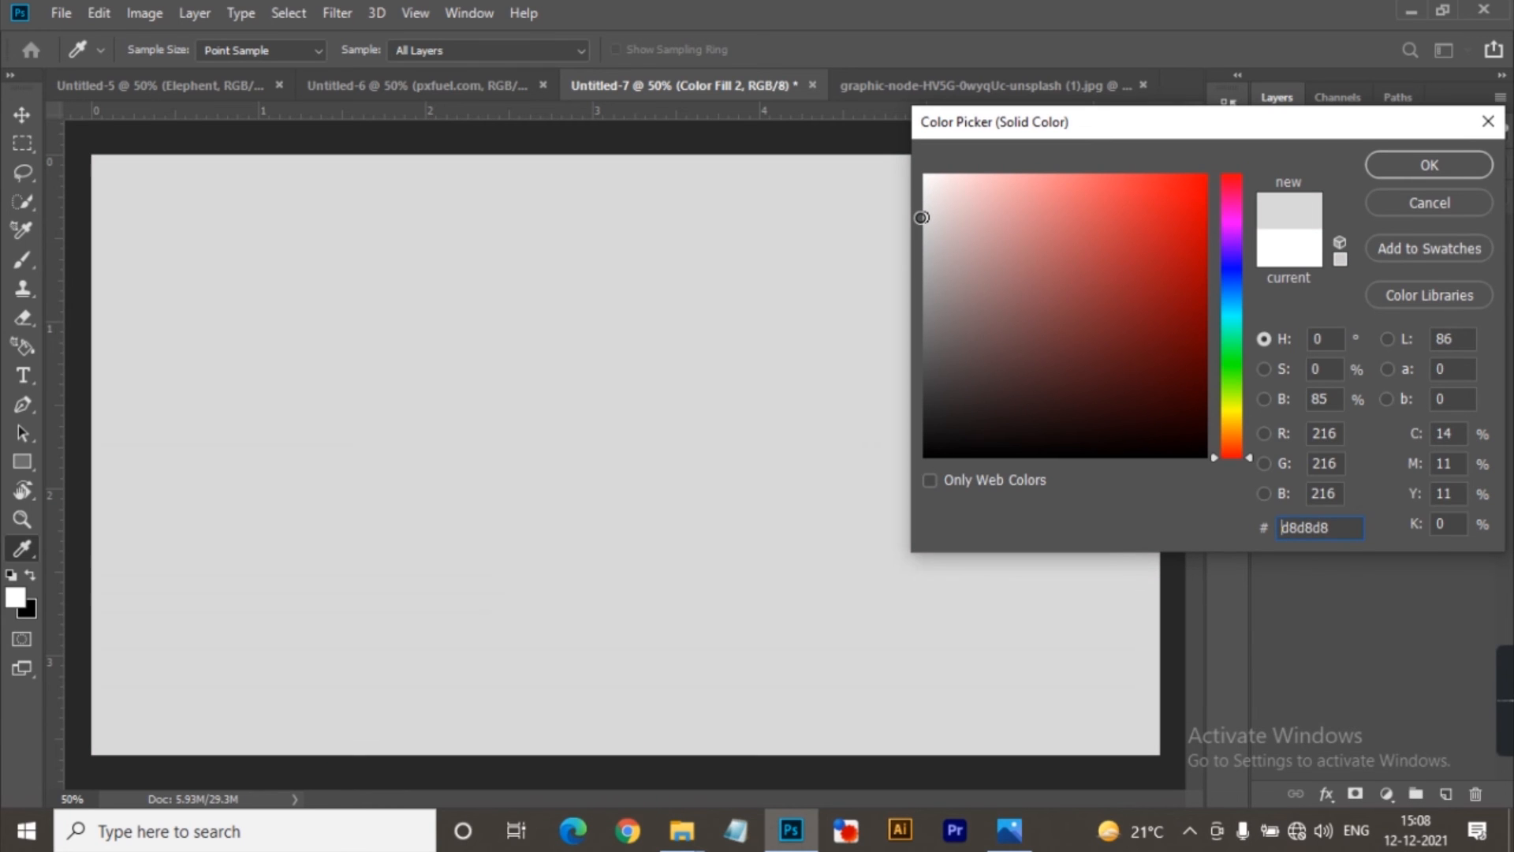
click(1406, 170)
Step: Set the opacity of the light grey fill layer to 1%
click(1486, 163)
text(1)
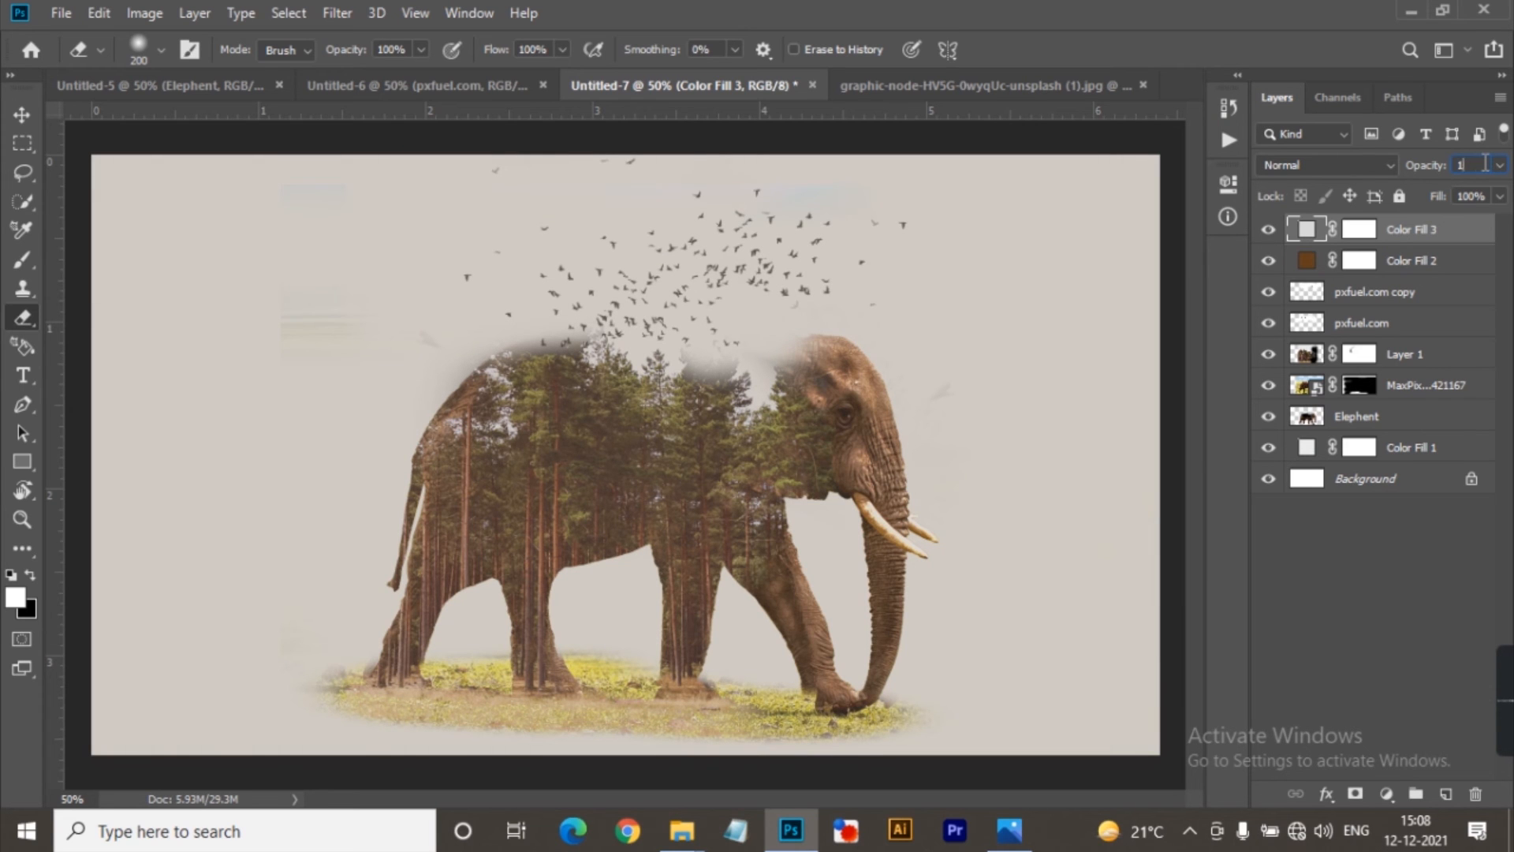
key(BackSpace)
click(1468, 228)
click(726, 316)
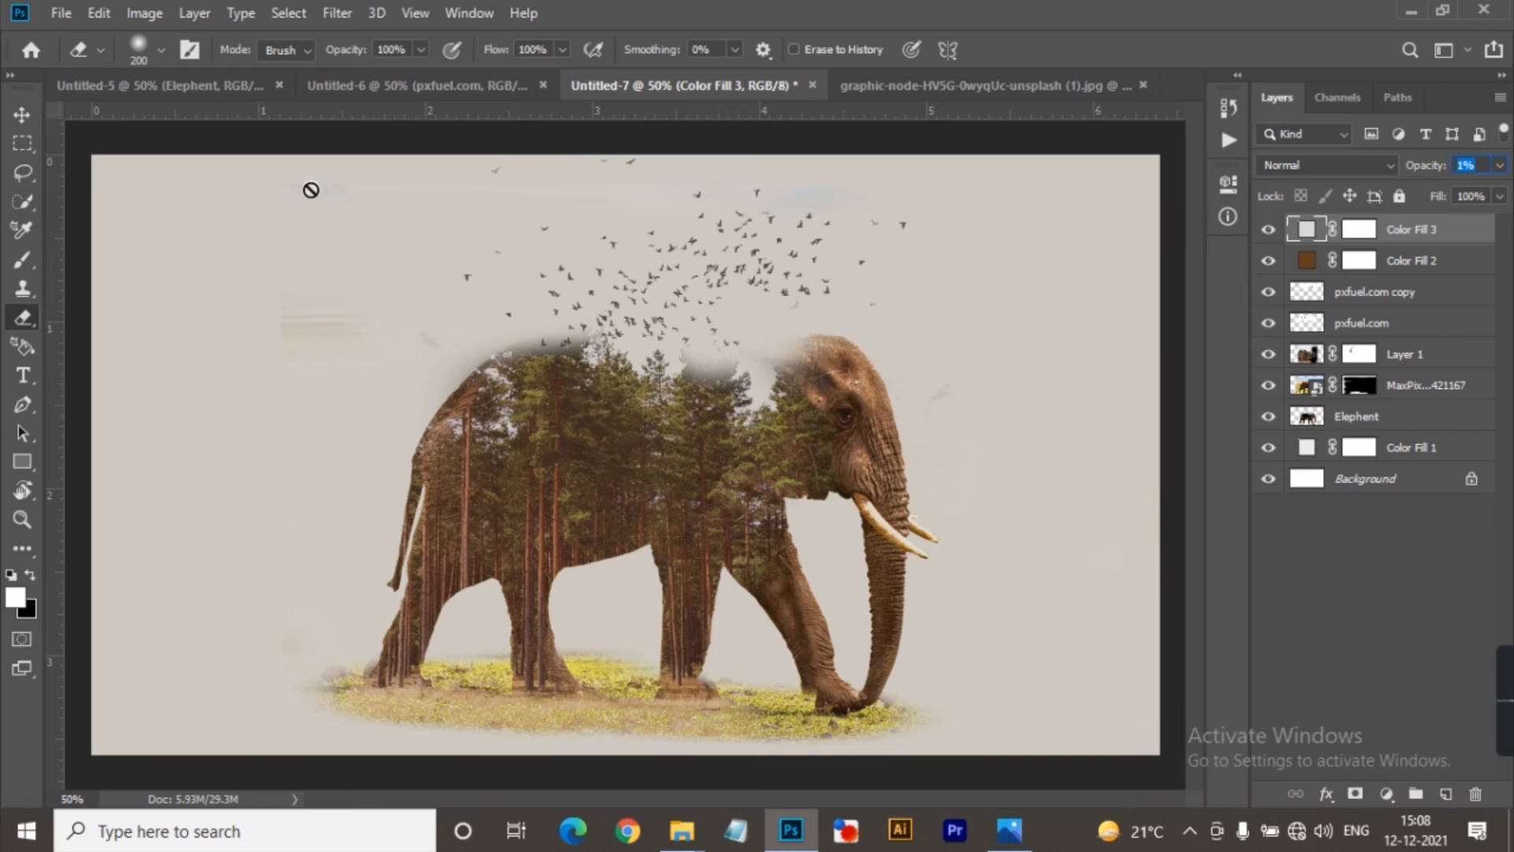
Step: Stamp all visible layers into a new merged layer on top, keeping the original layers intact
click(22, 114)
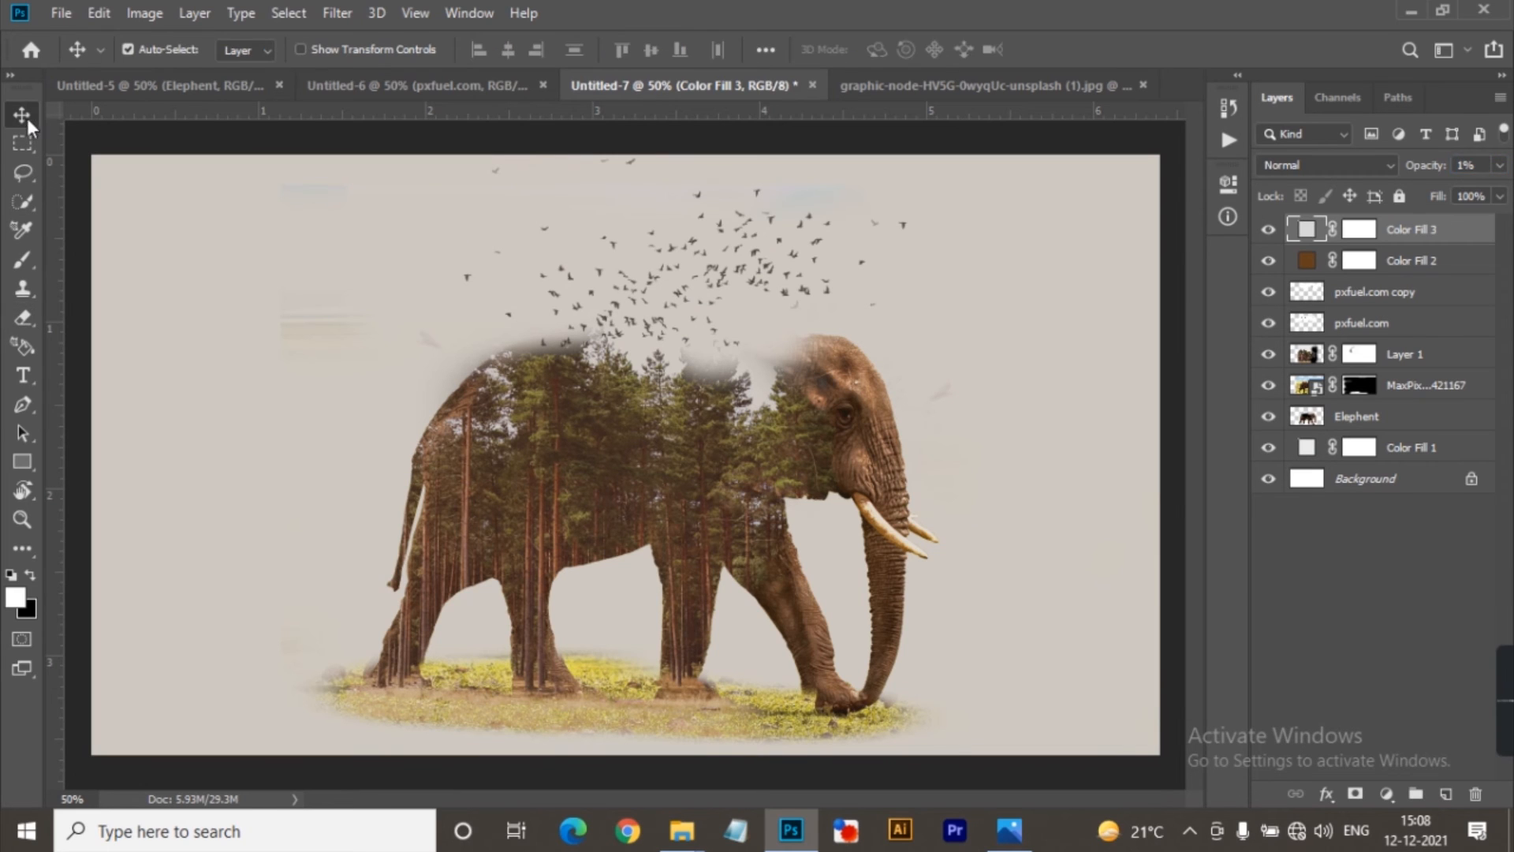
click(165, 148)
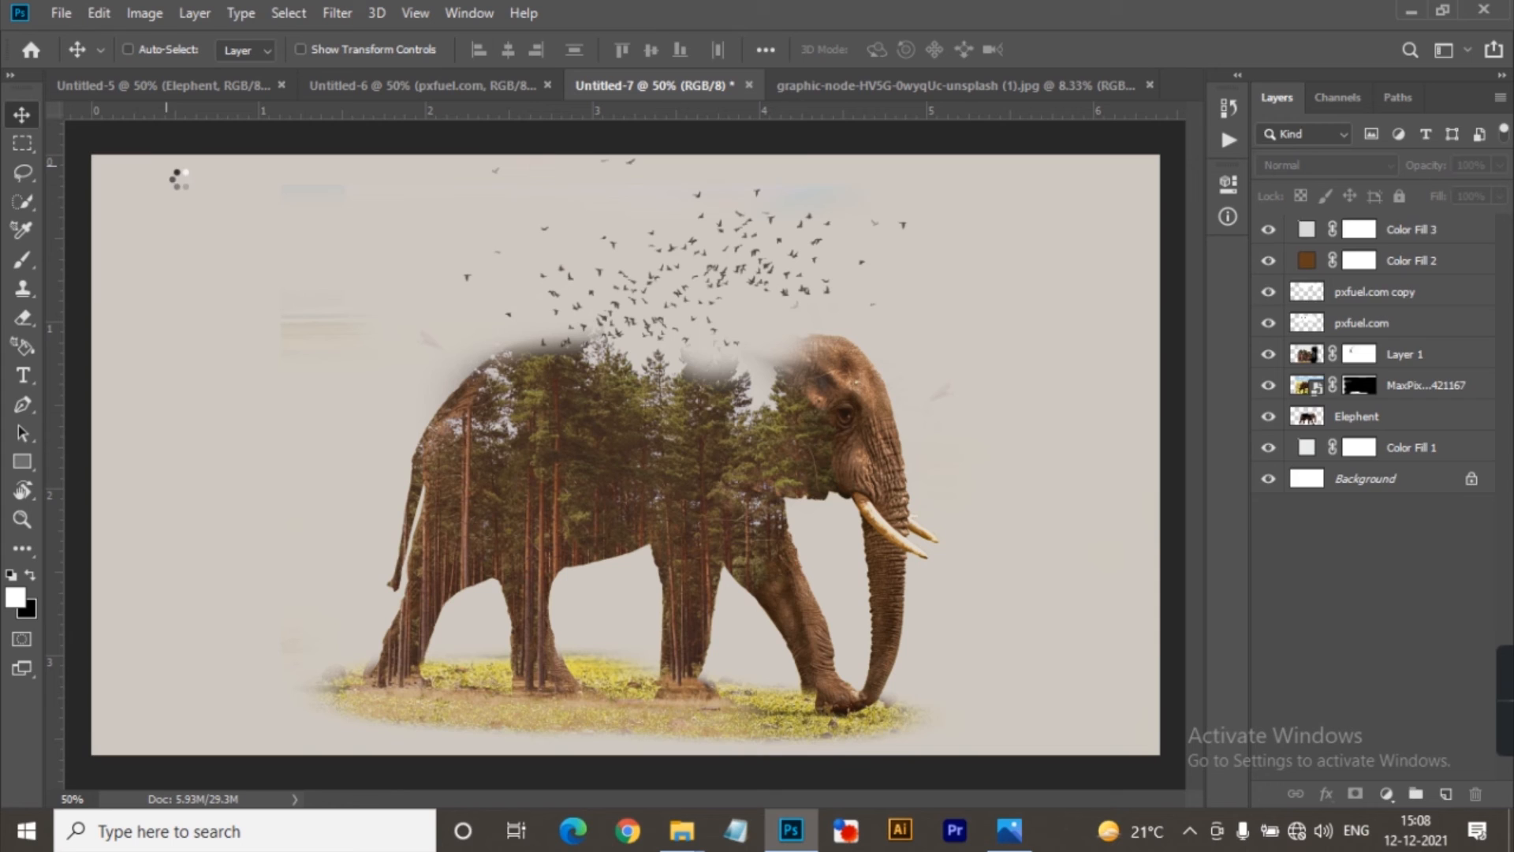
key(ctrl+shift+e)
key(ctrl+z)
key(ctrl+shift+alt+e)
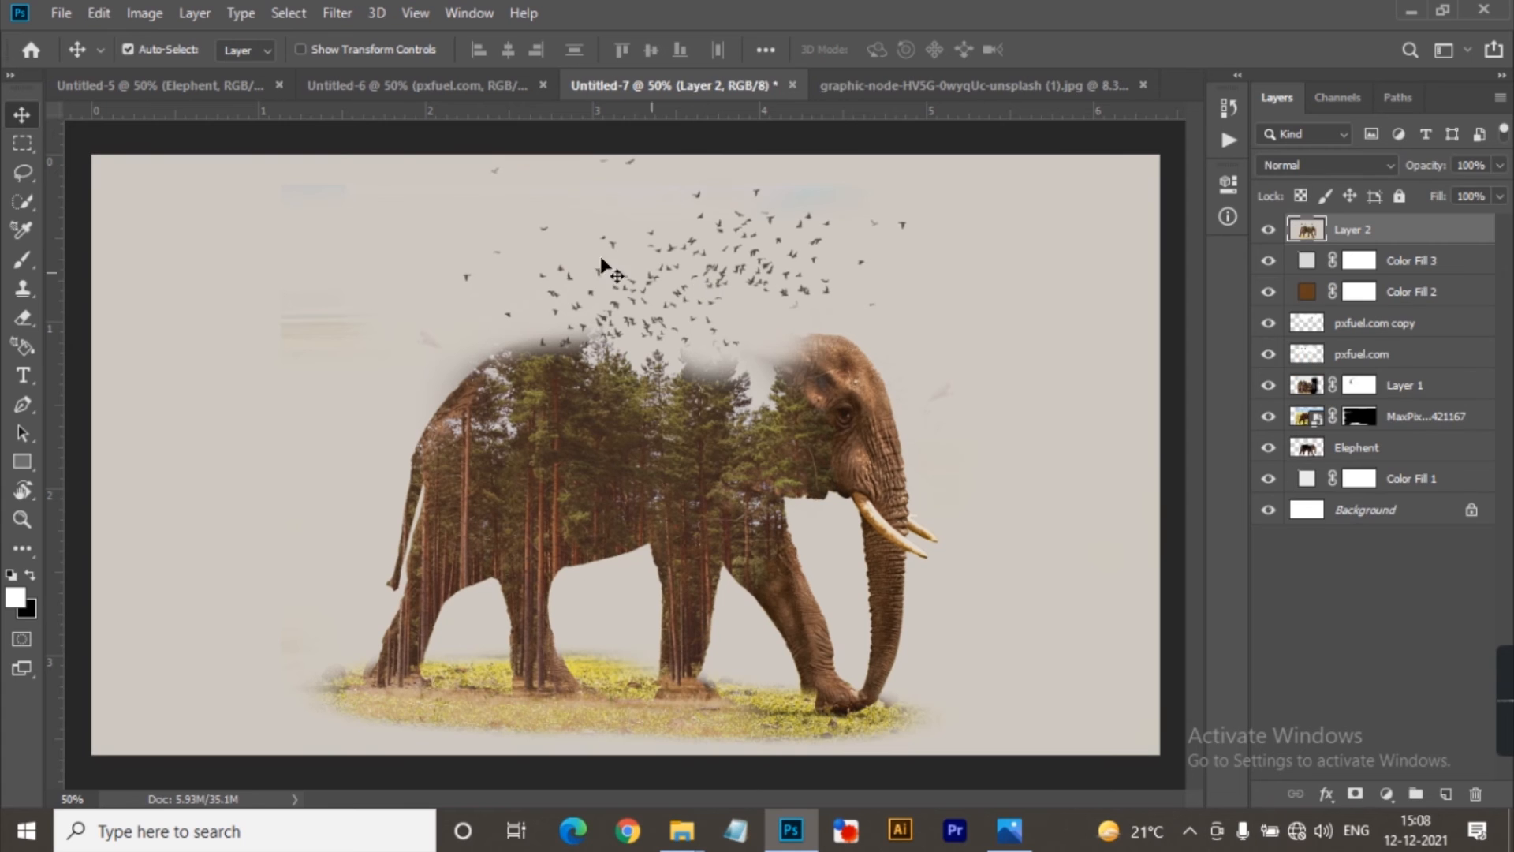
click(195, 13)
click(201, 17)
key(ctrl+shift+u)
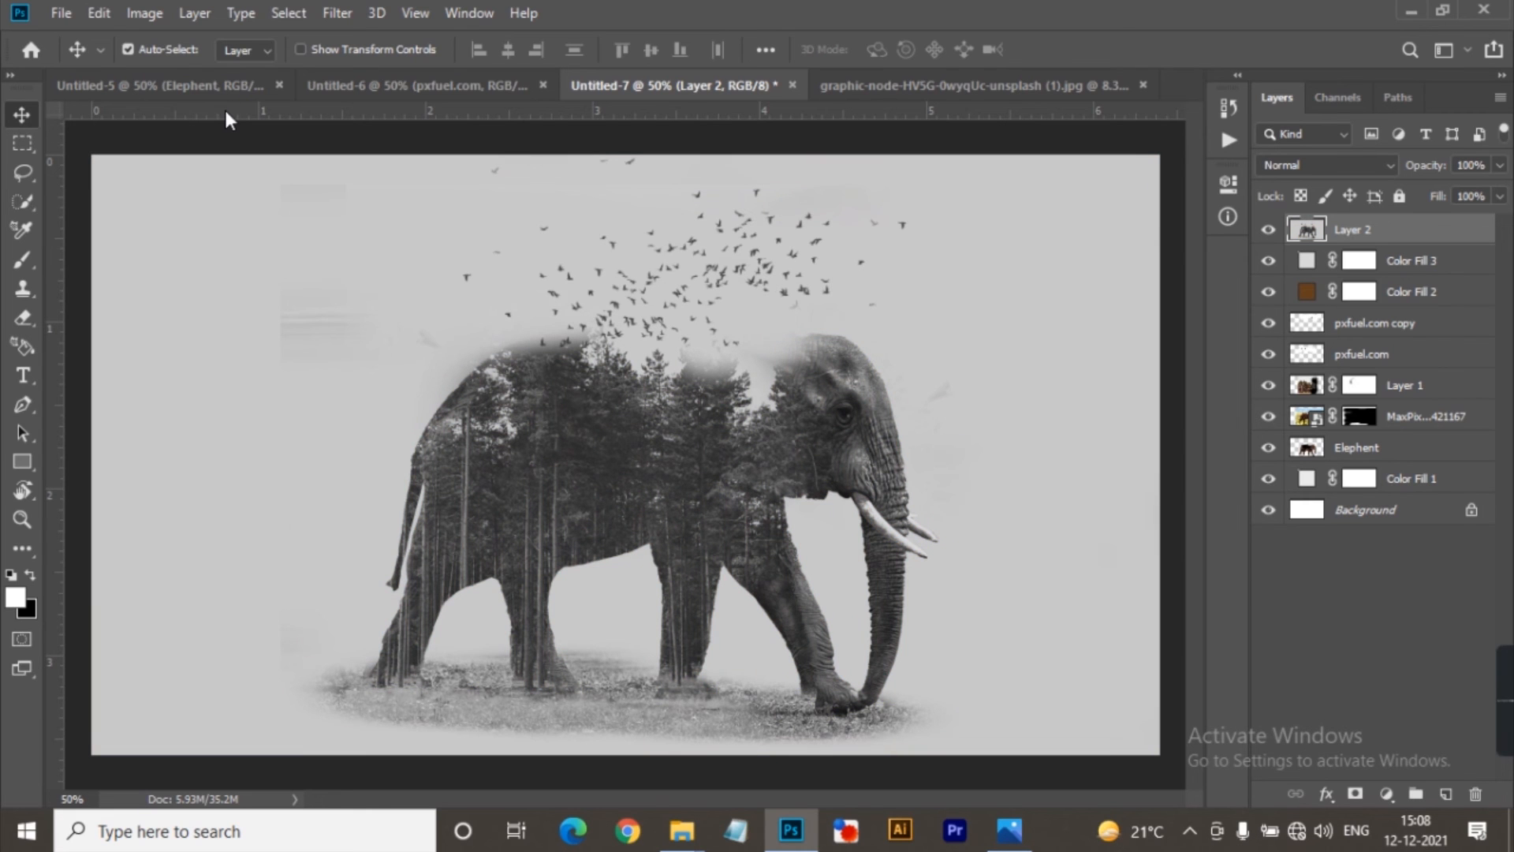
key(ctrl+z)
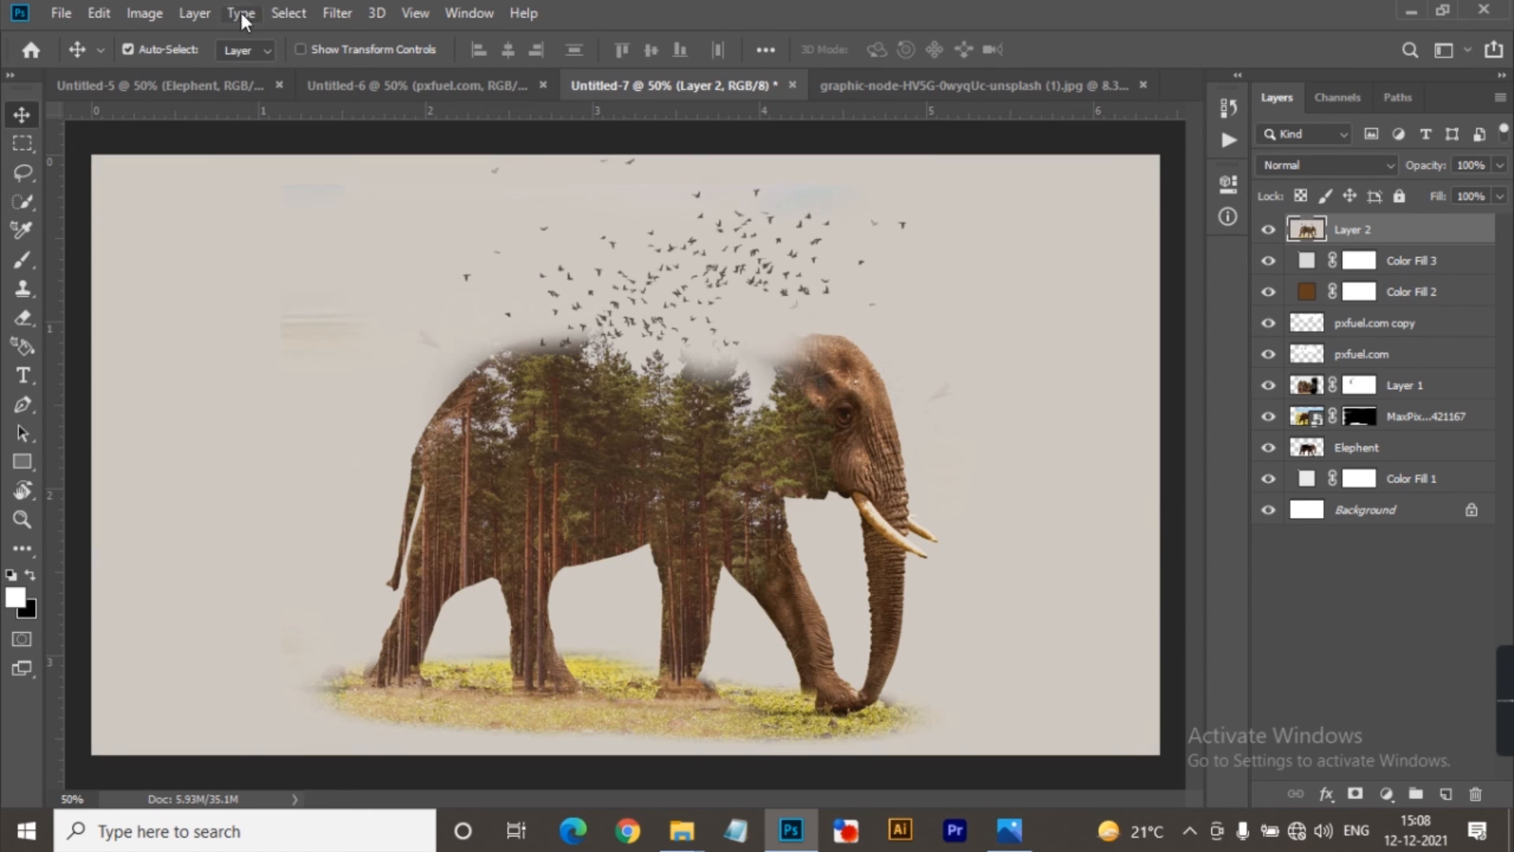
click(197, 17)
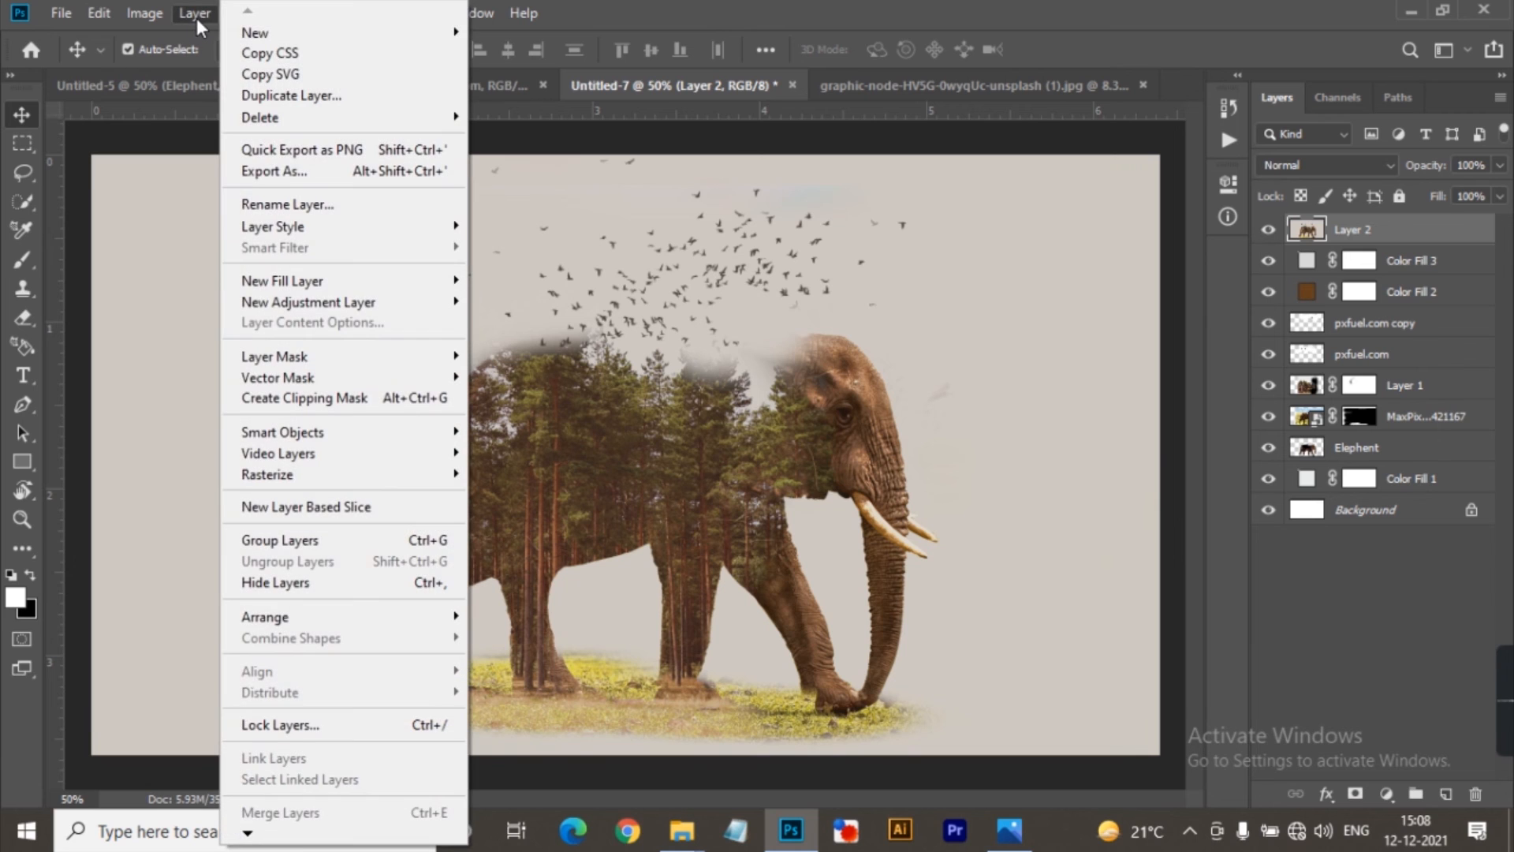
click(198, 12)
Step: Start a Camera Raw Filter on the merged layer with Temperature -6, Tint -13, Contrast +43 and Highlights +33
click(338, 13)
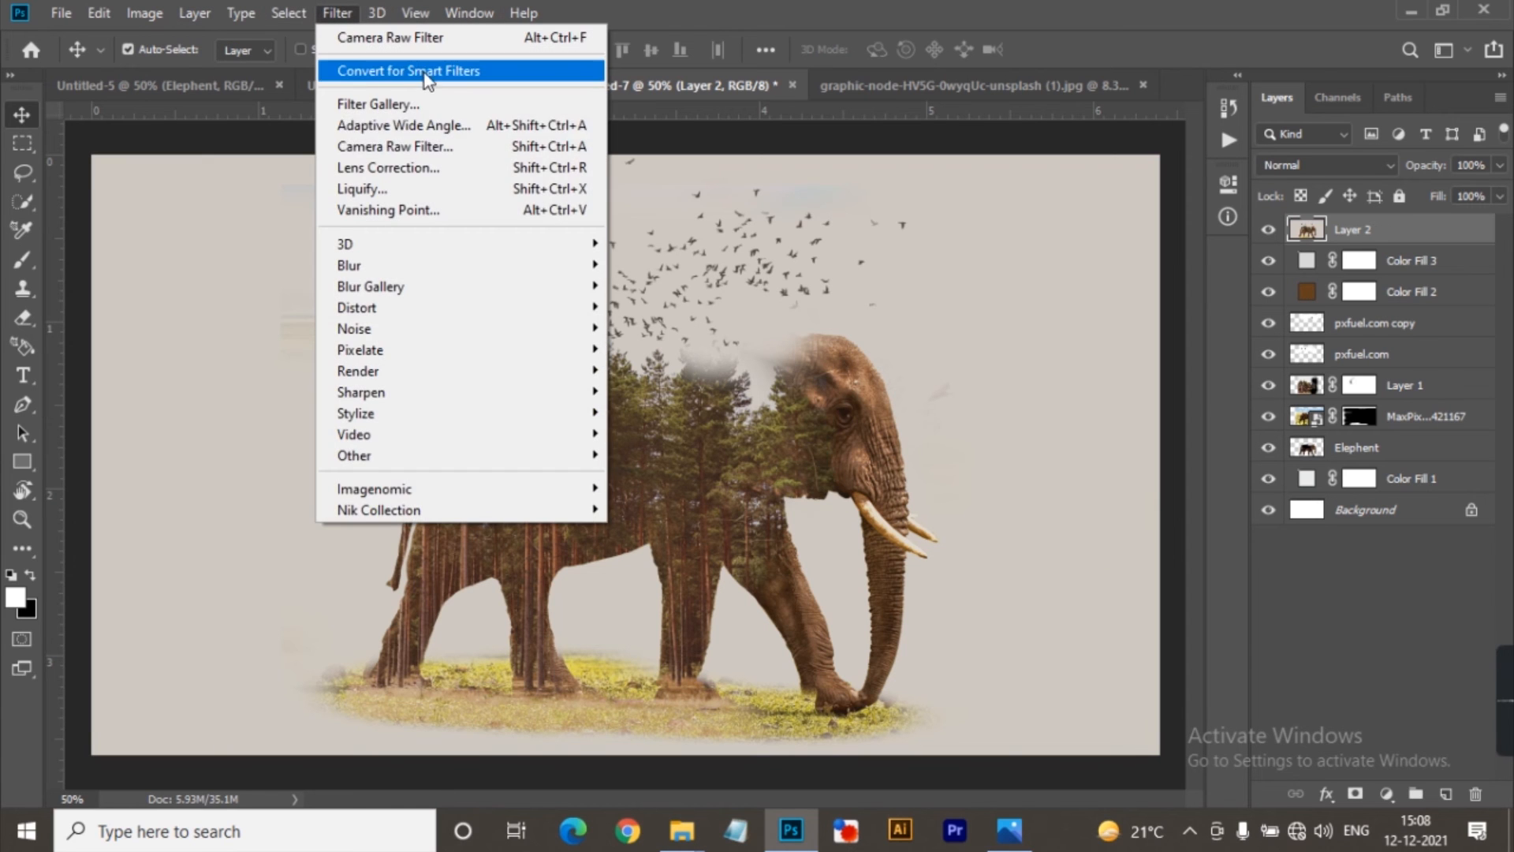
click(477, 145)
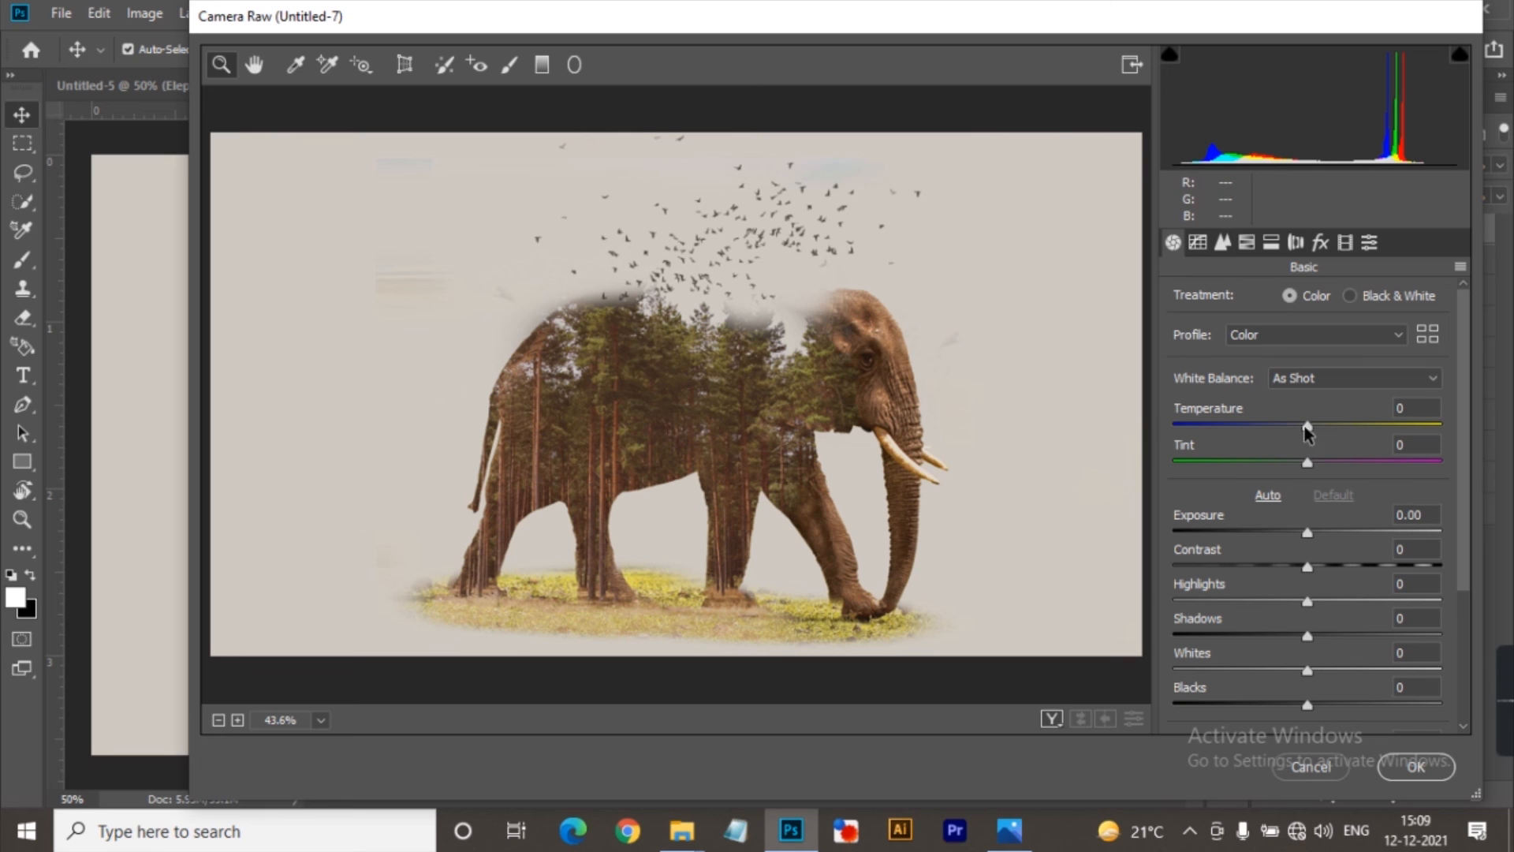
drag(1314, 422, 1291, 463)
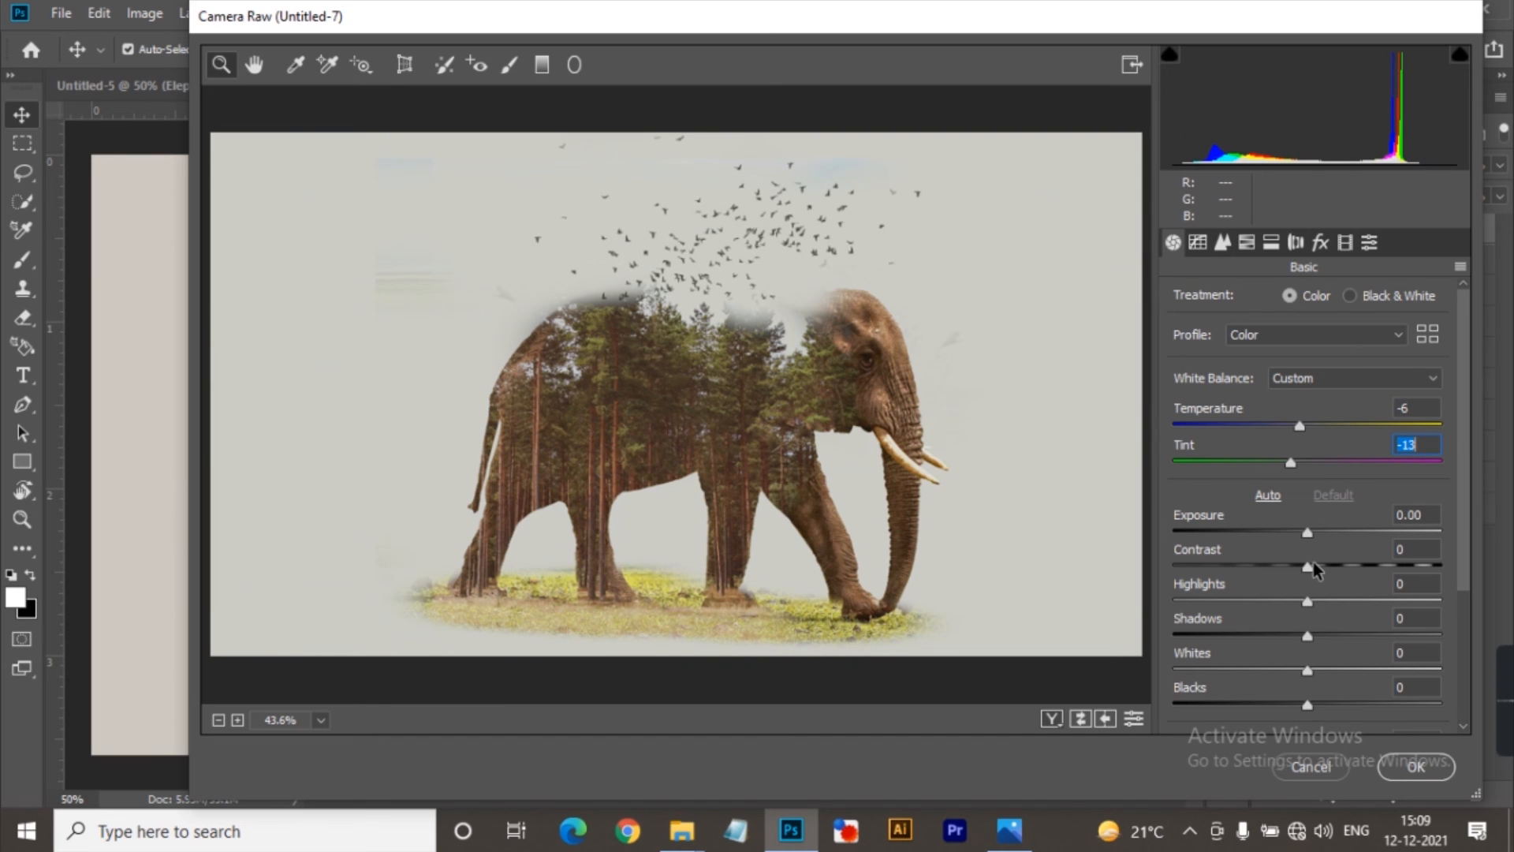
drag(1313, 565, 1373, 566)
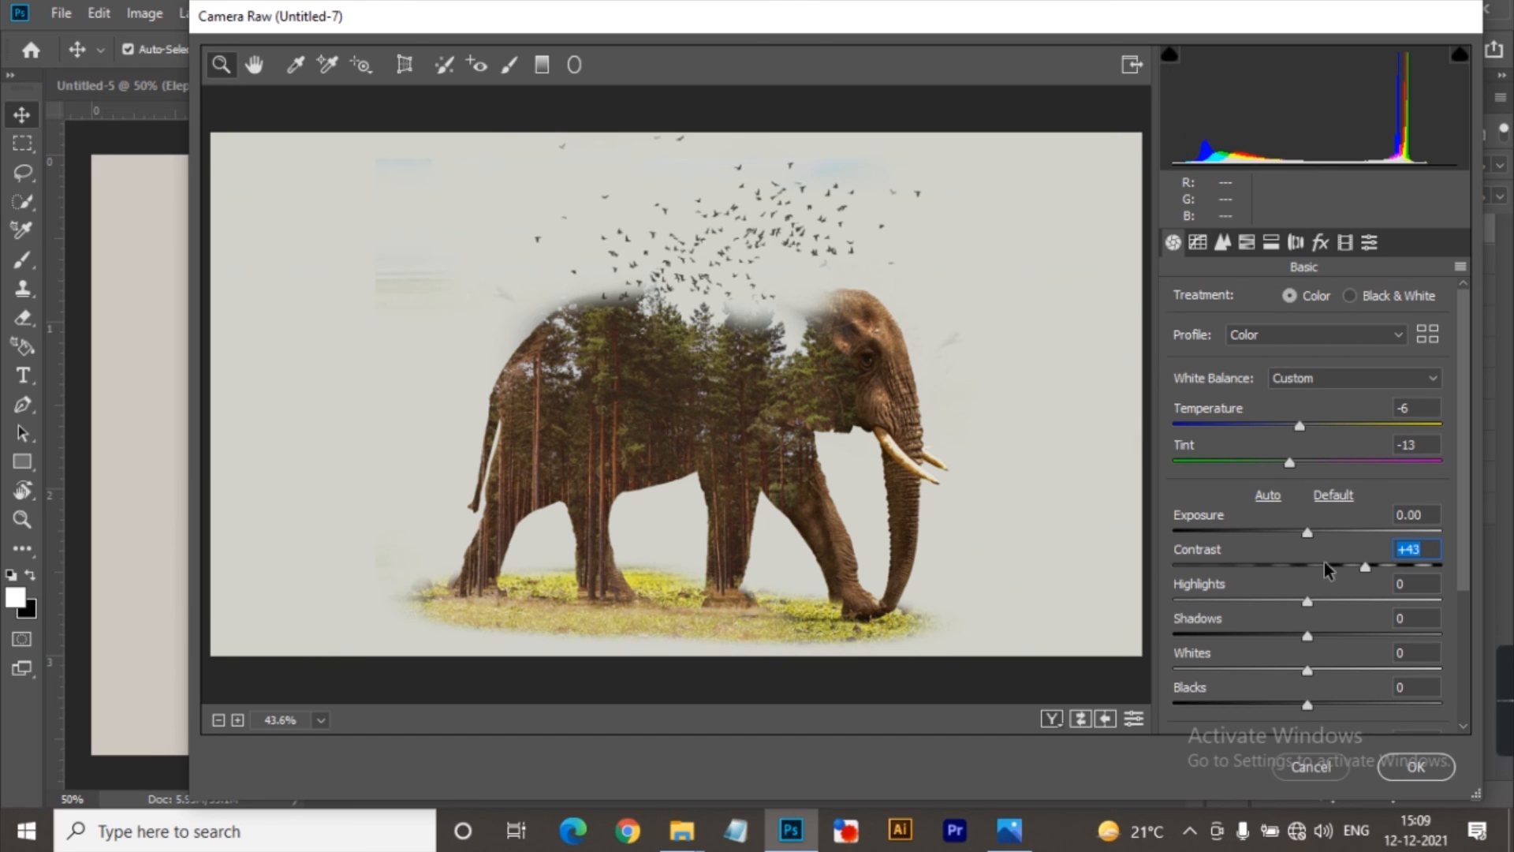
drag(1310, 603, 1354, 612)
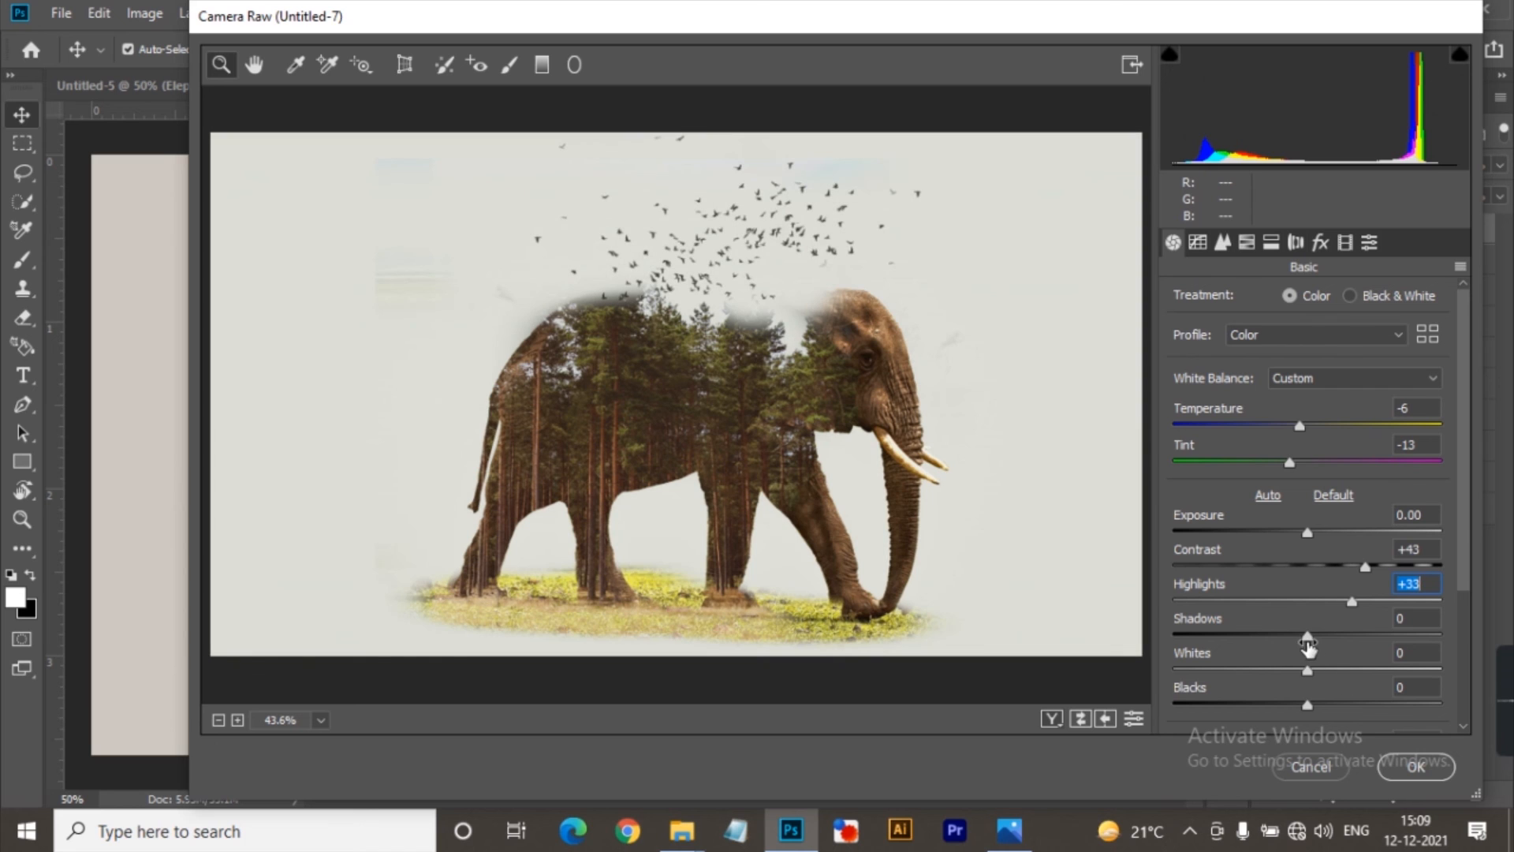
Step: Raise Vibrance to +37 and Saturation to +13 in Camera Raw, and apply the filter to the merged layer
scroll(1310, 651, down, 4)
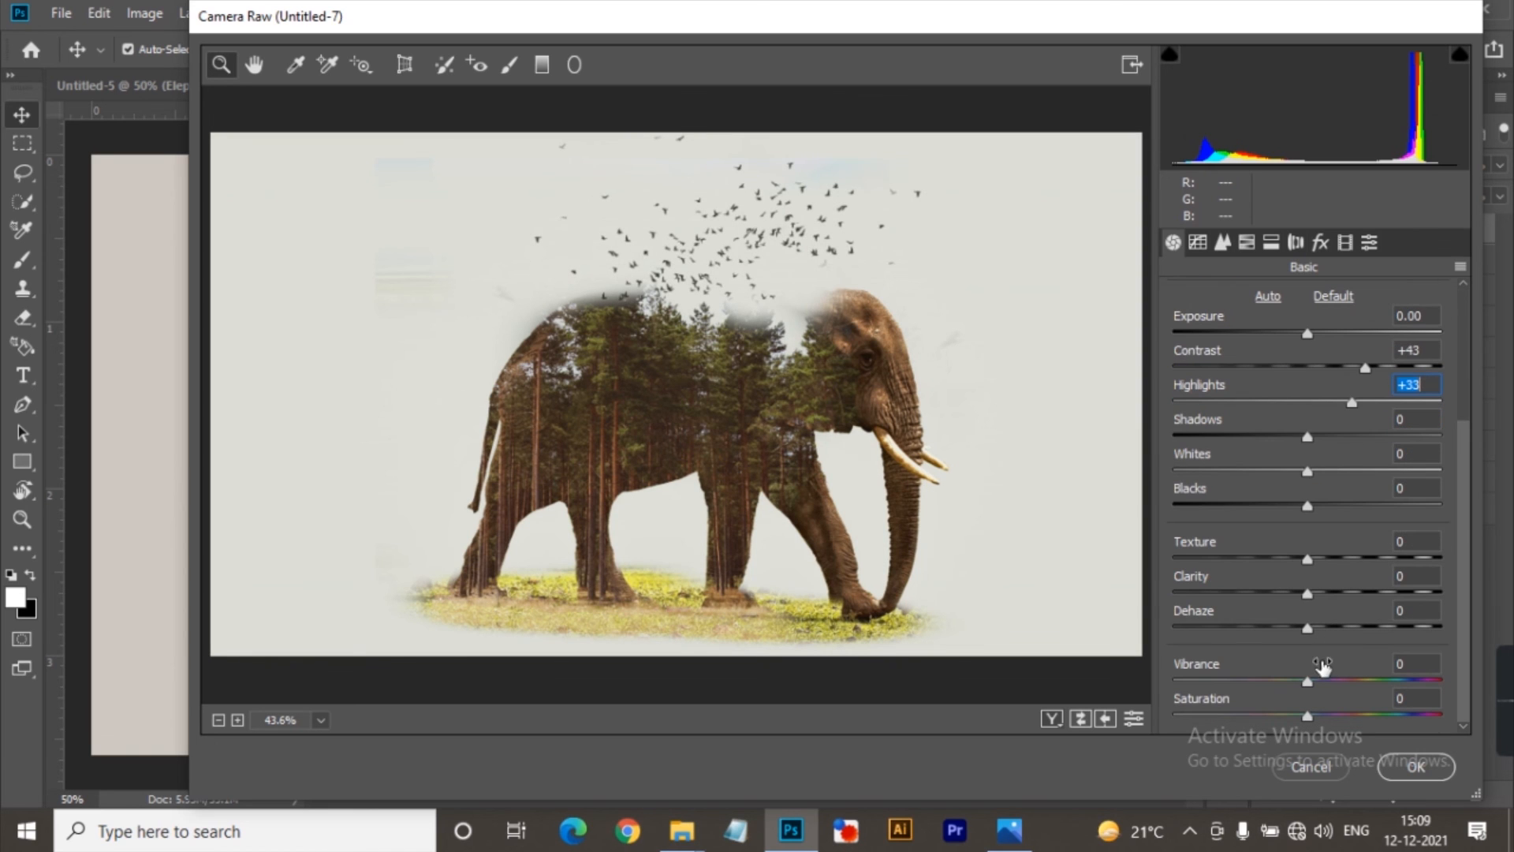
drag(1314, 681, 1326, 721)
click(1402, 765)
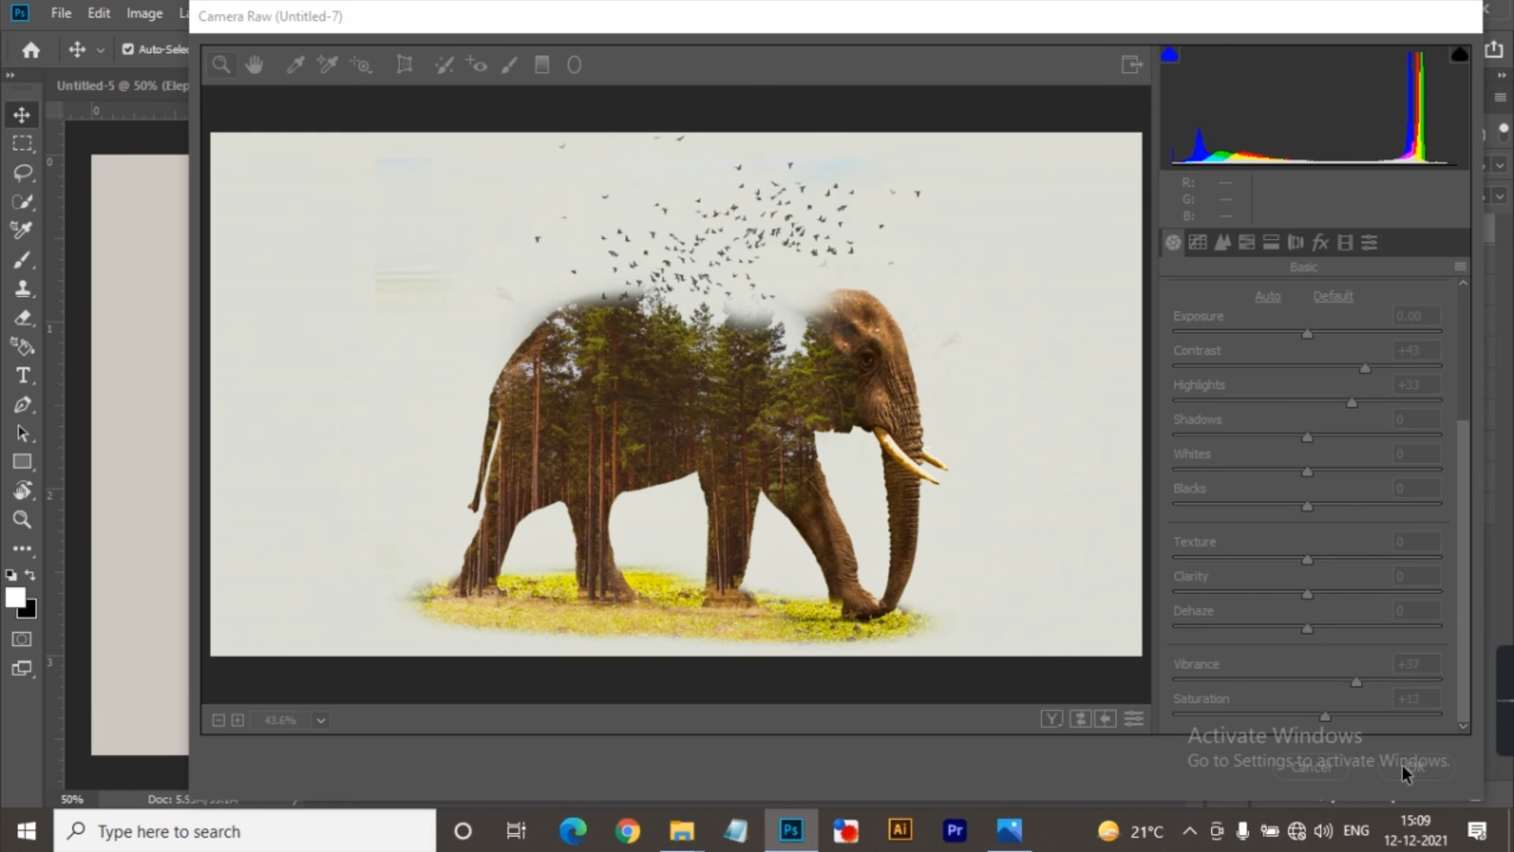